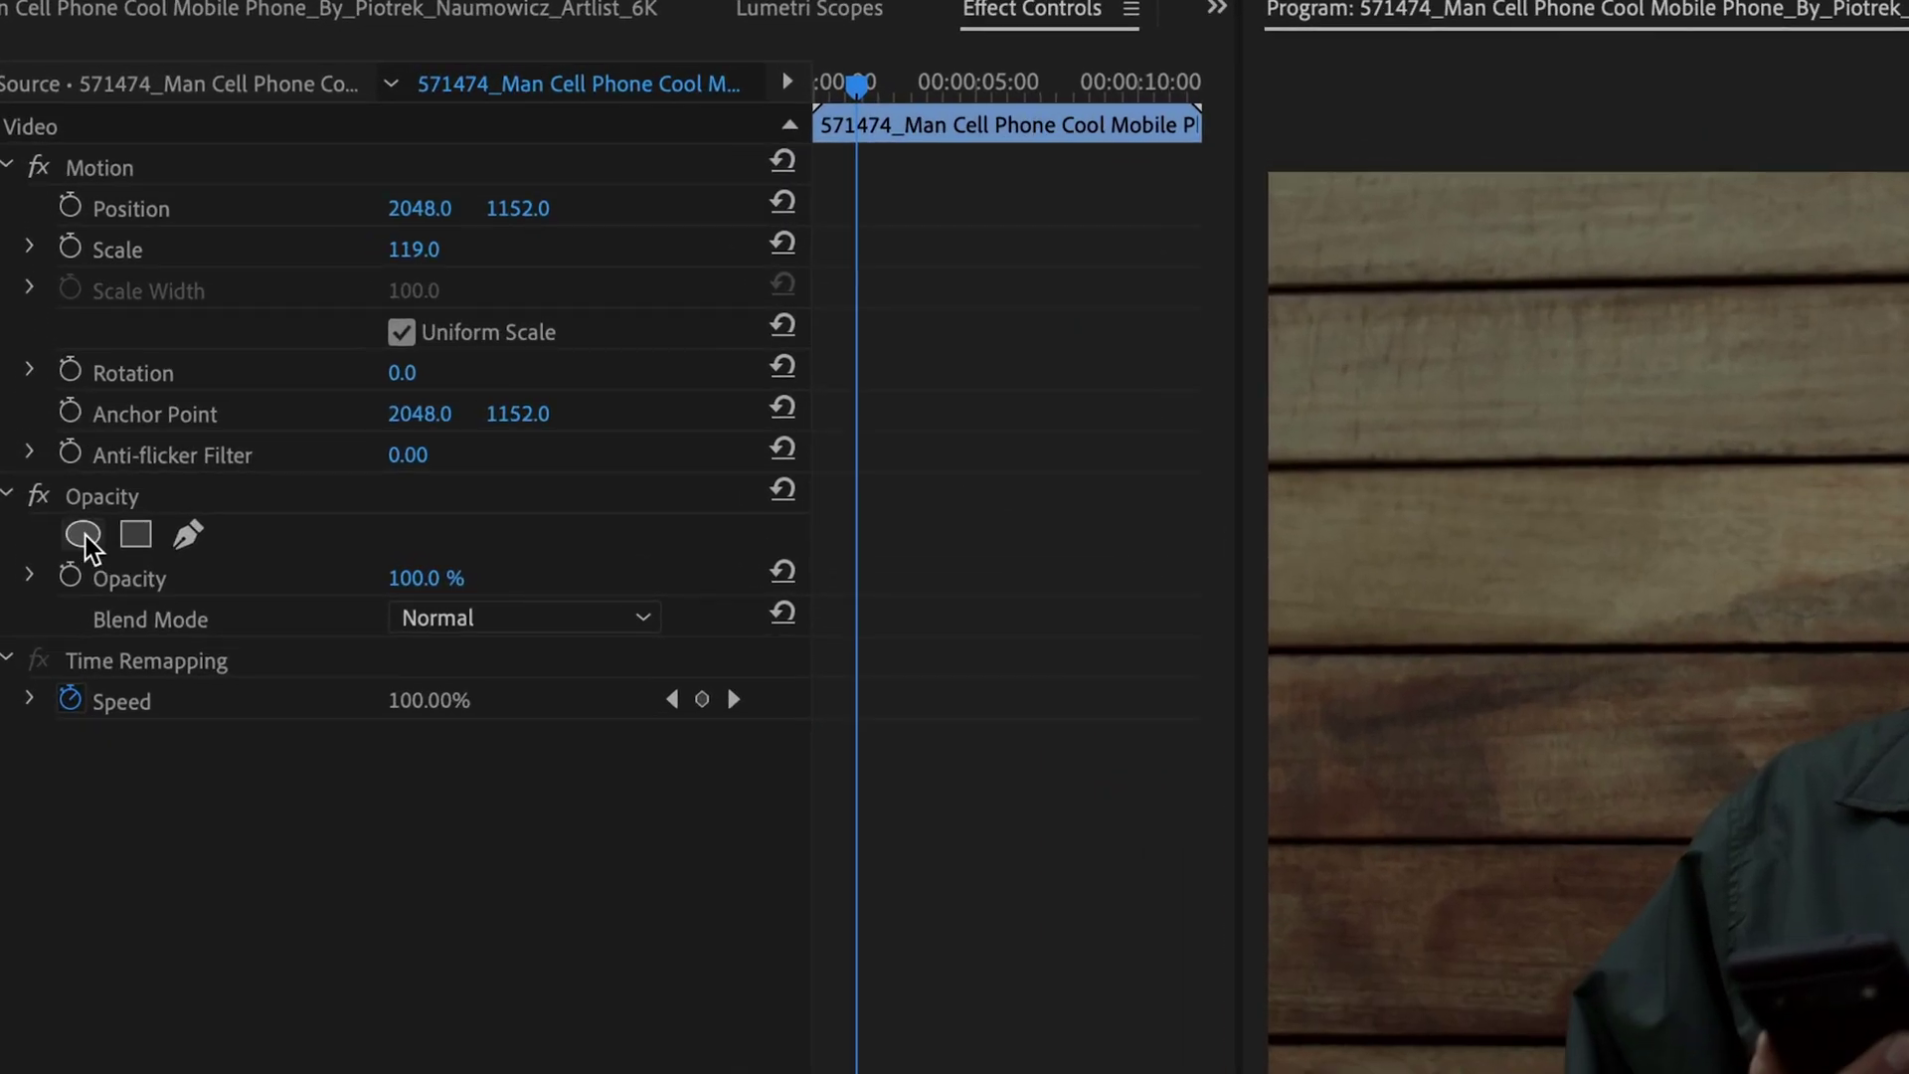
Frame the phone clip with a large ellipse mask feathered to about 295 for a vignette.
click(50, 304)
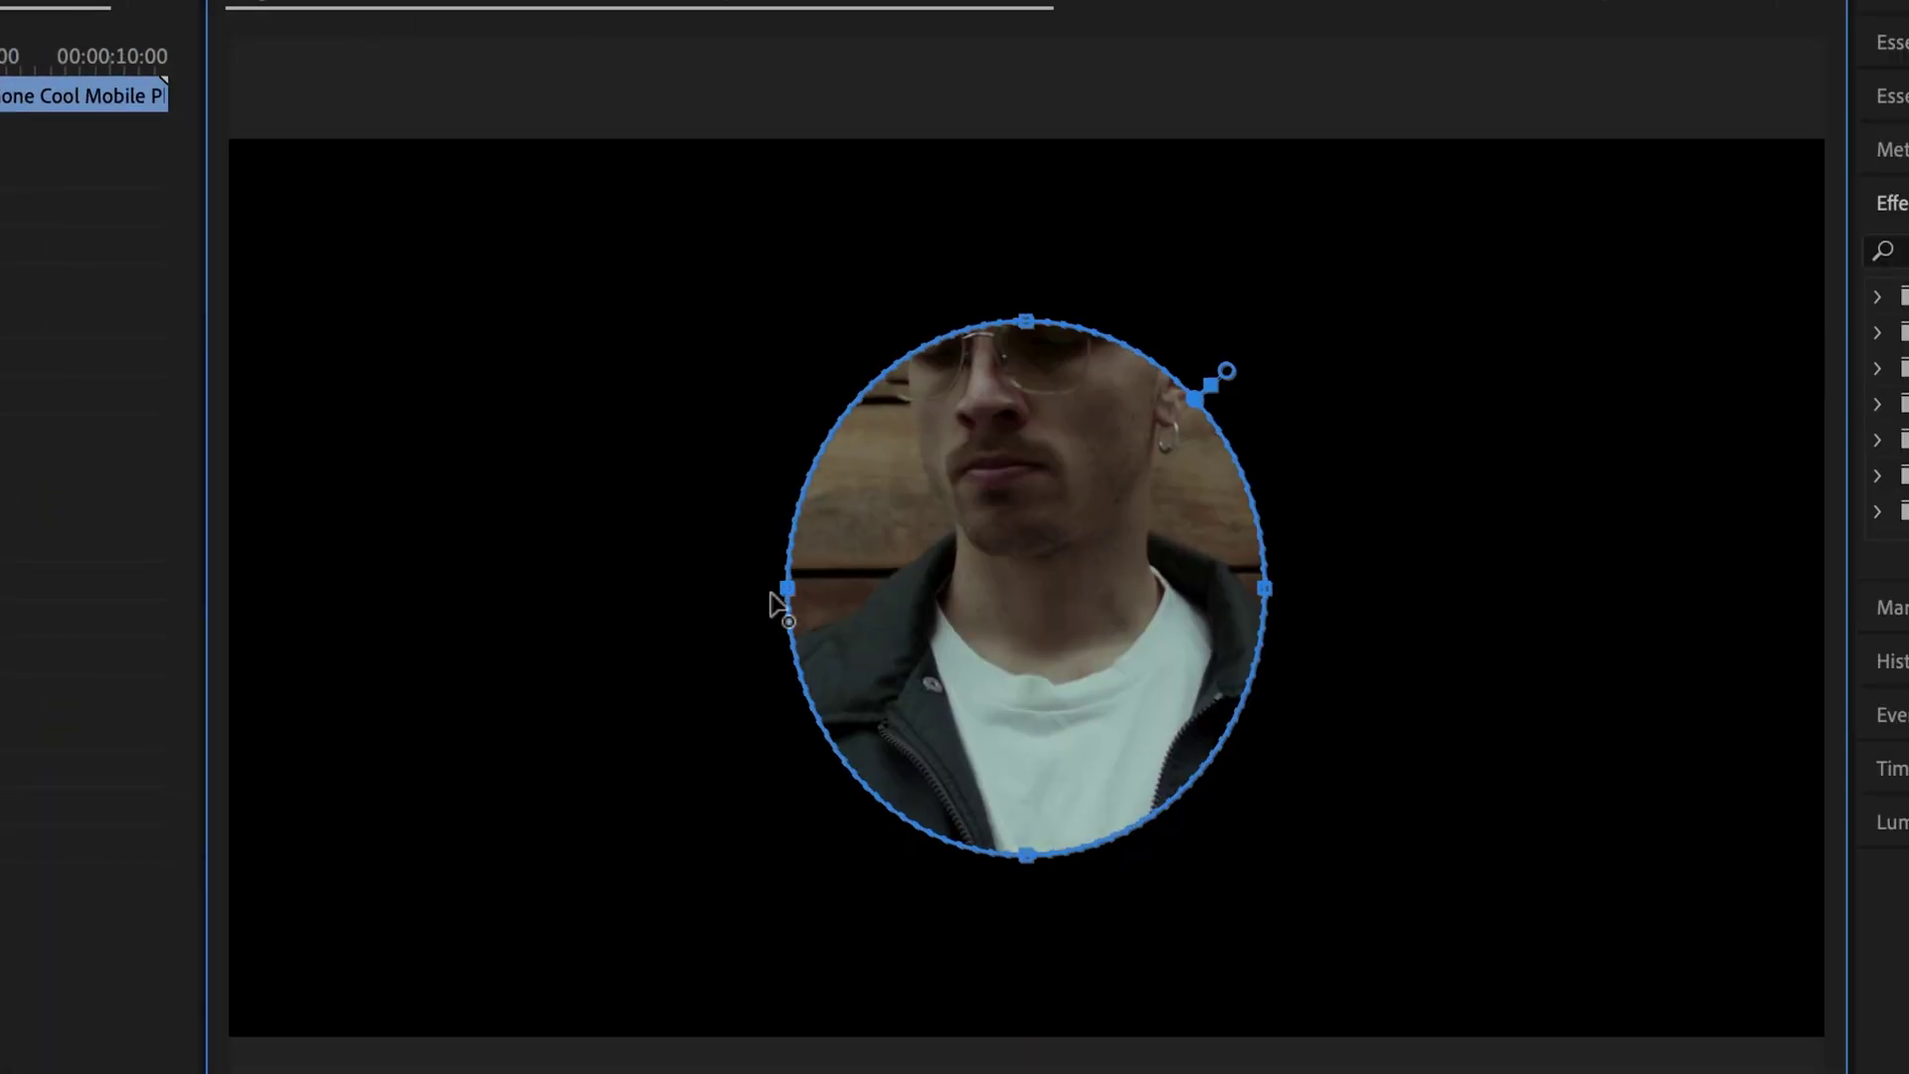
drag(772, 594, 561, 600)
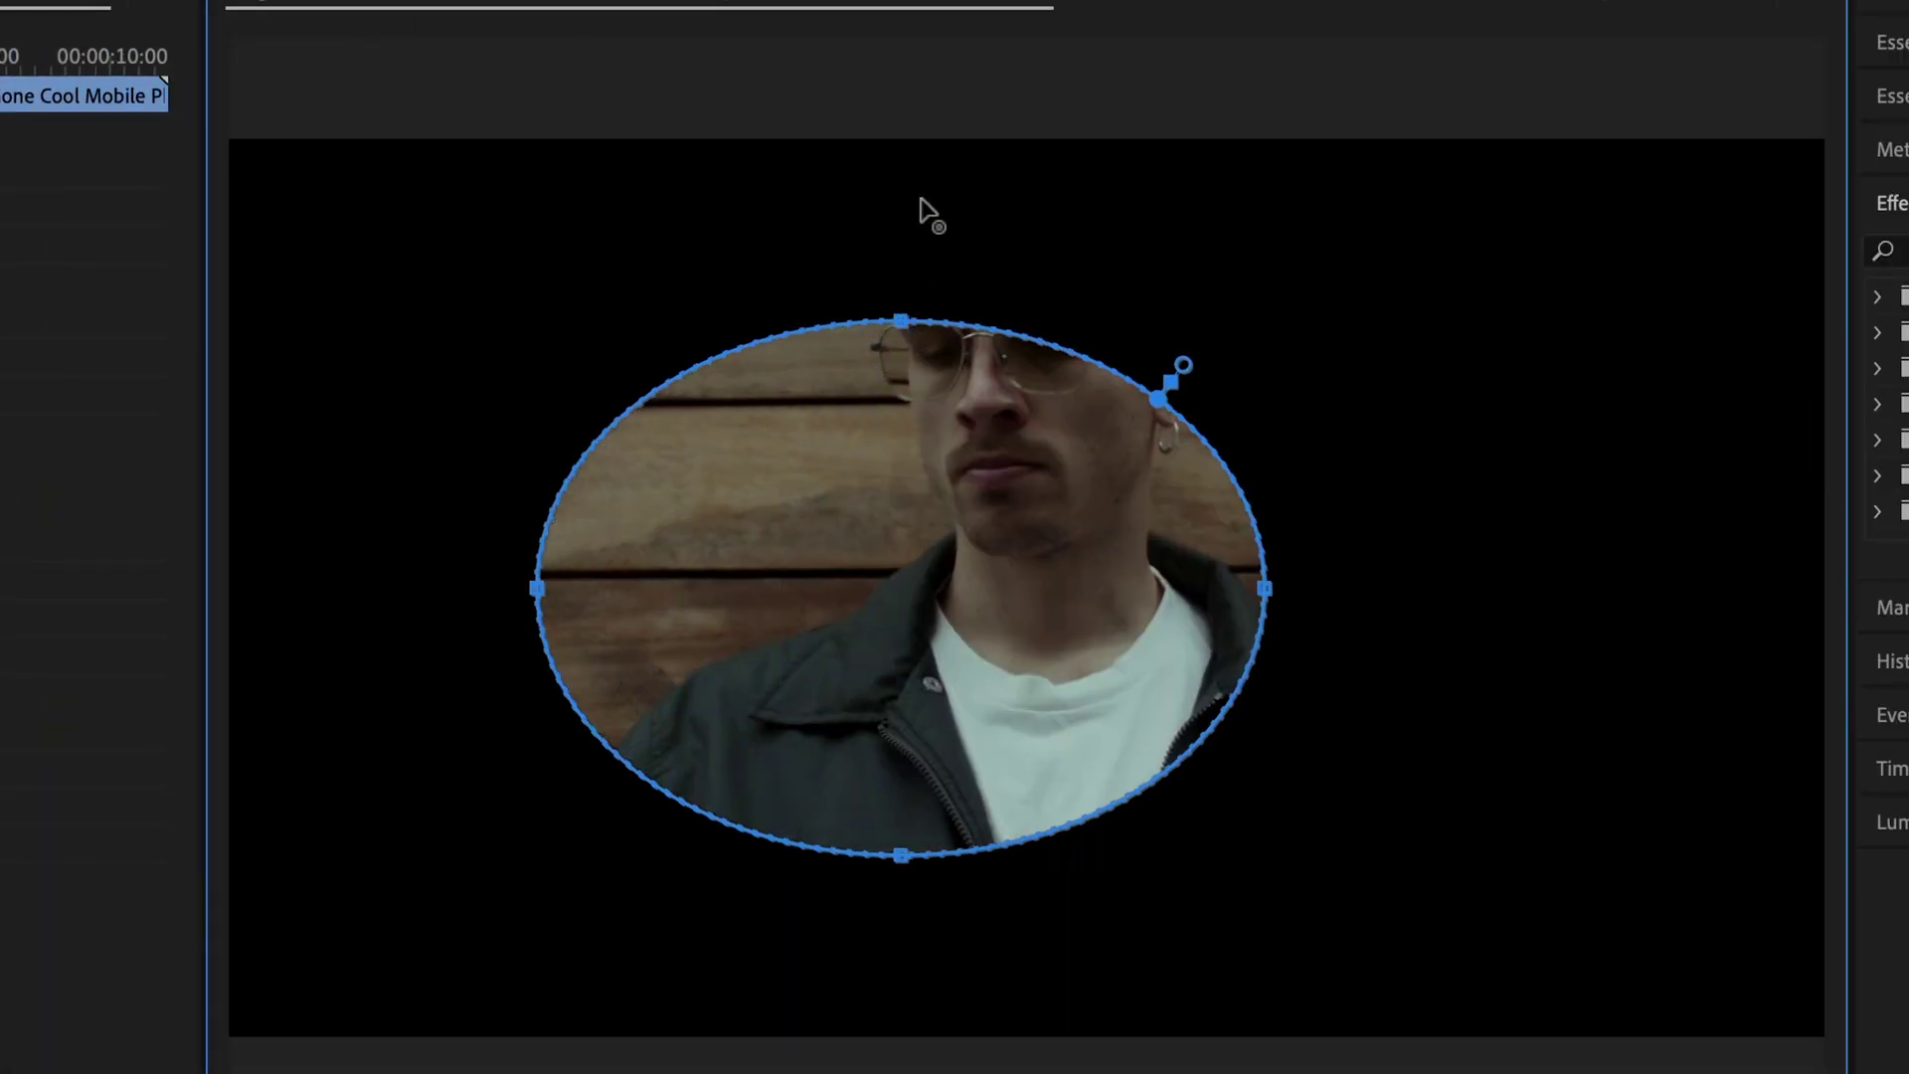
drag(1265, 588, 1666, 511)
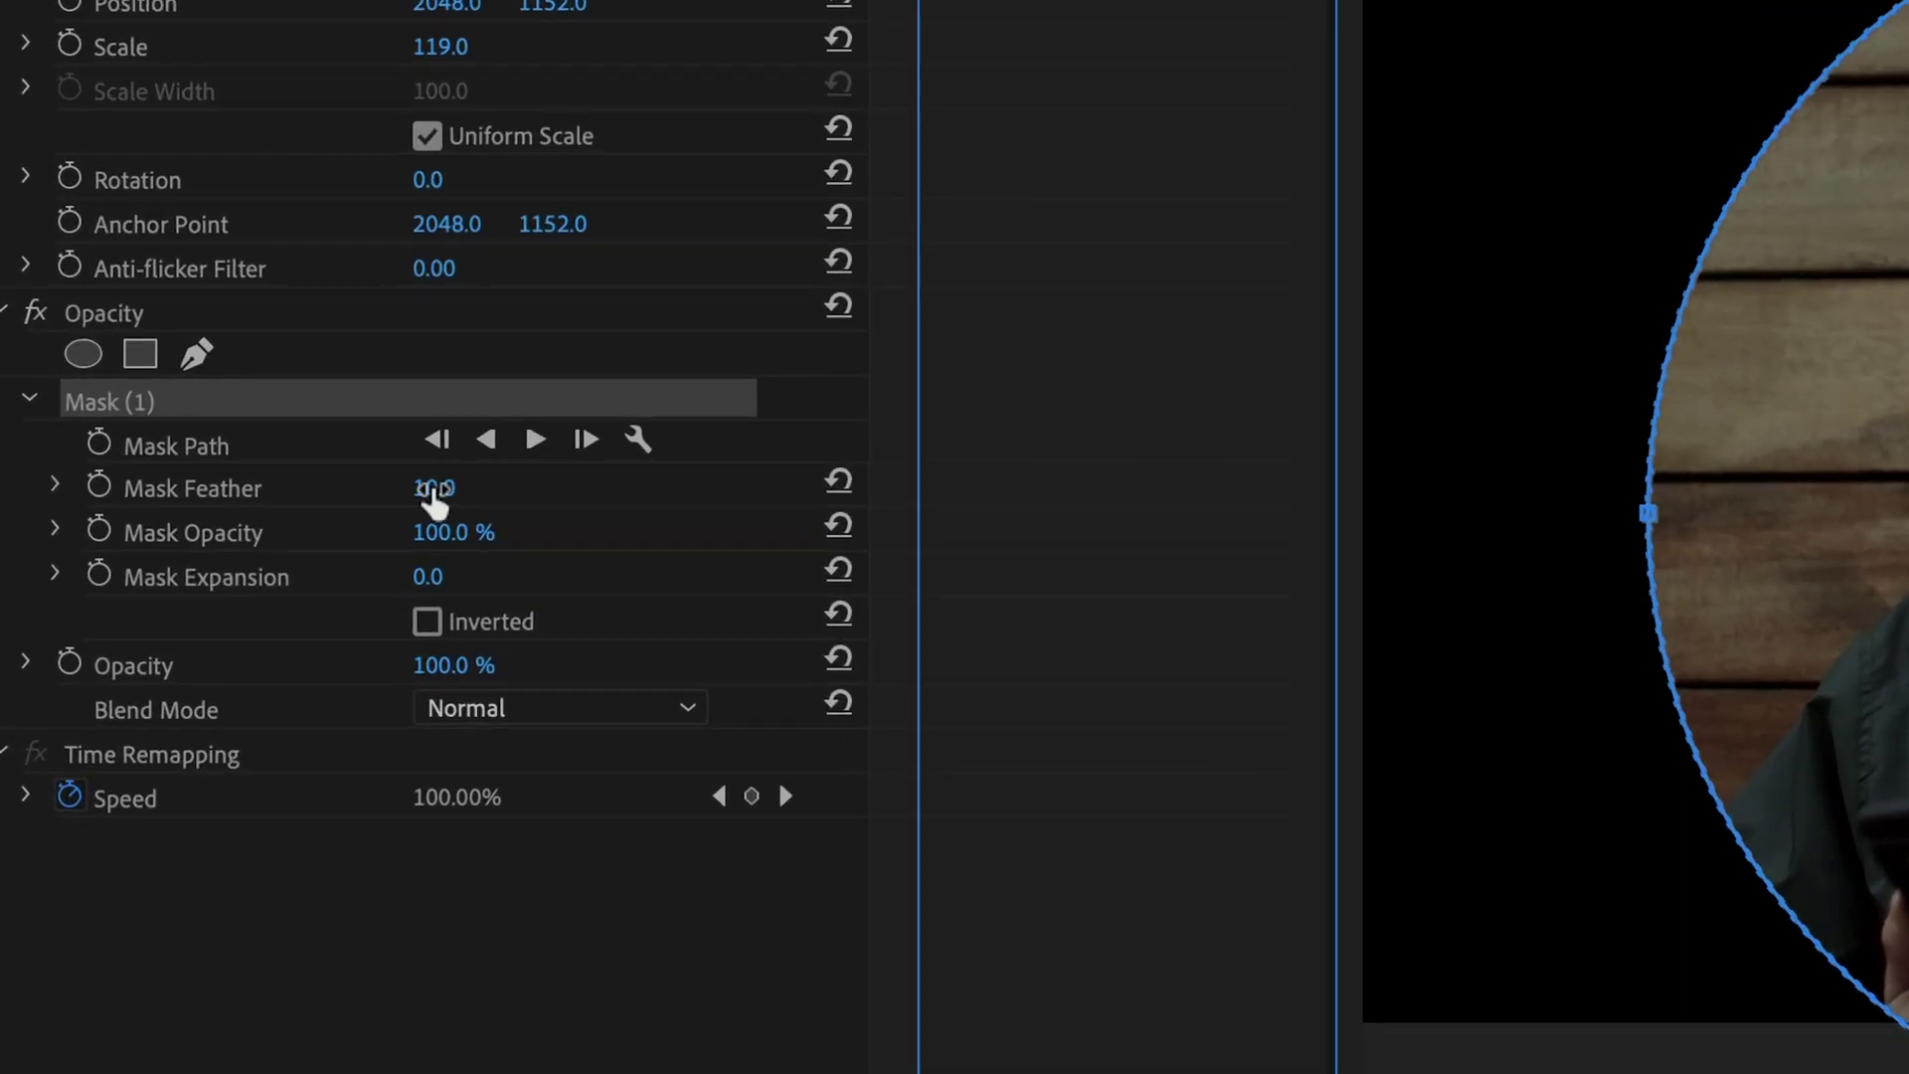
drag(433, 497, 517, 497)
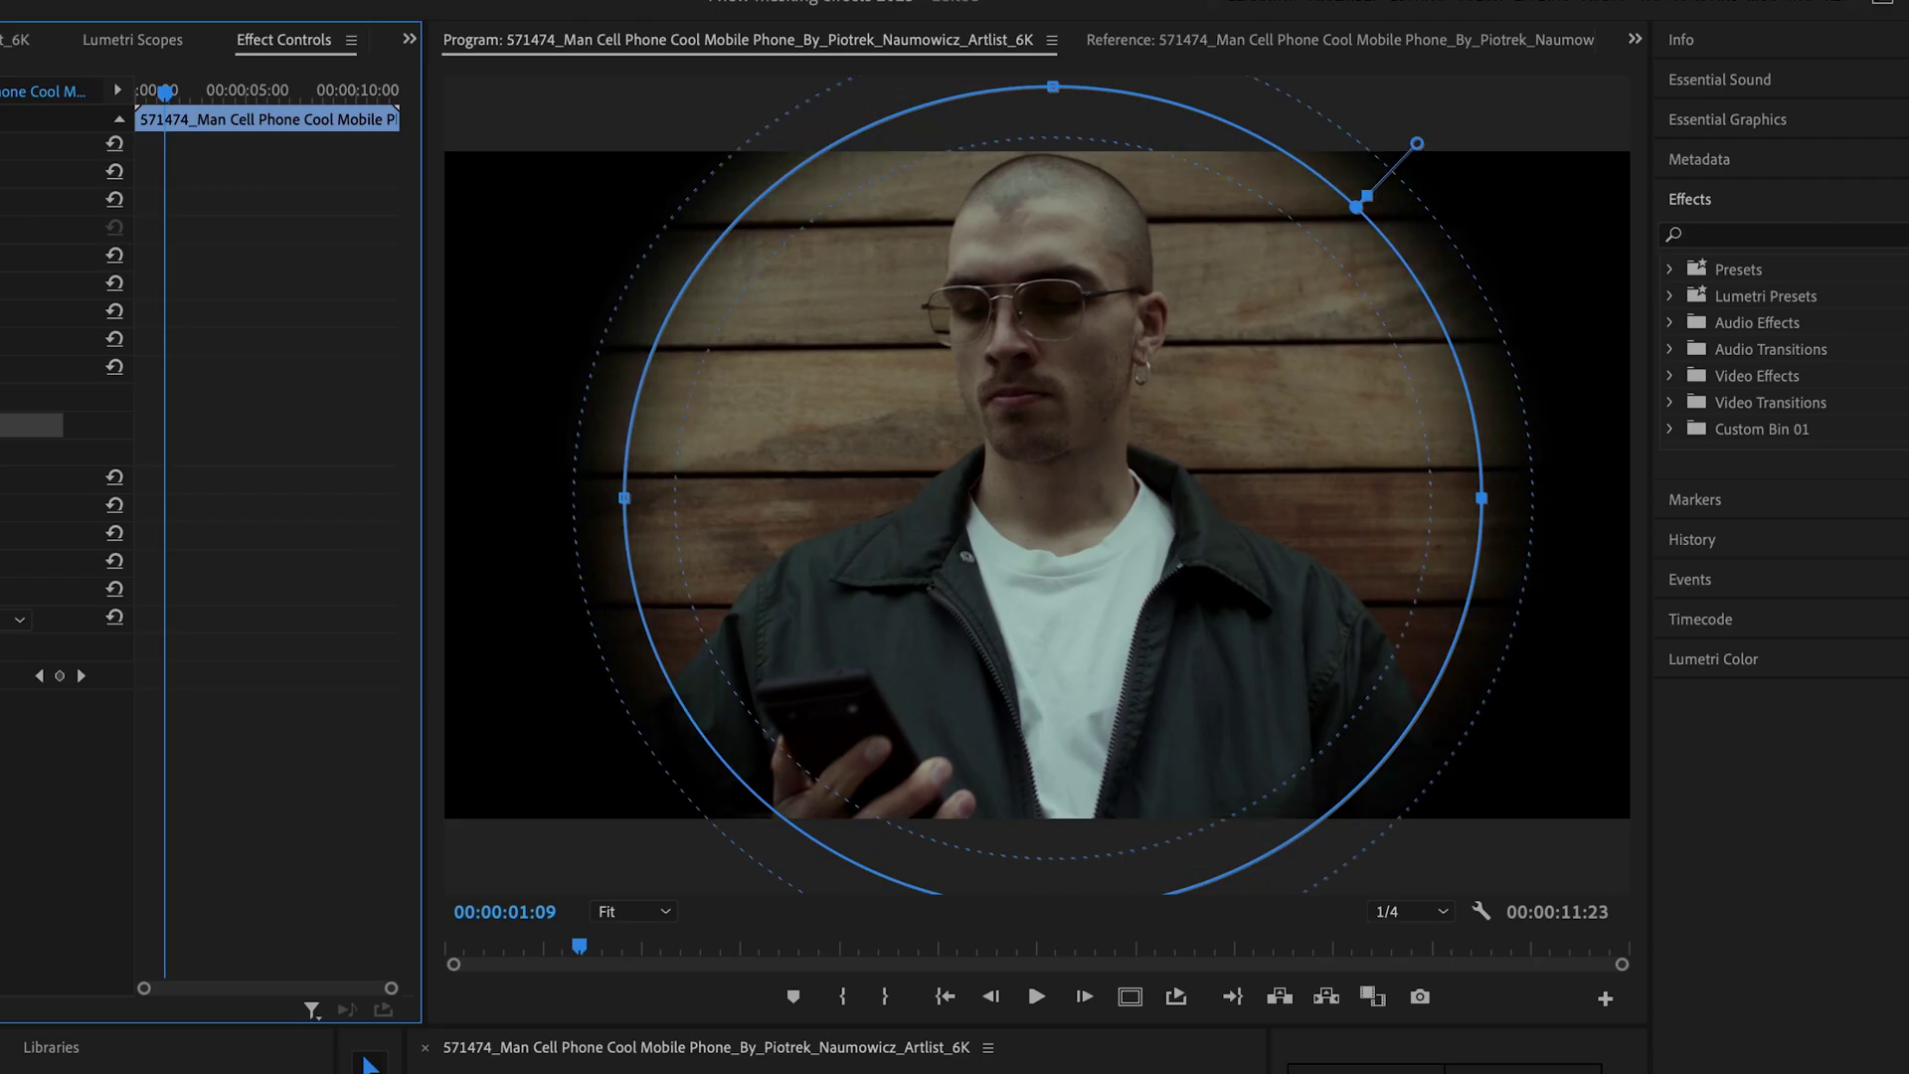
click(85, 878)
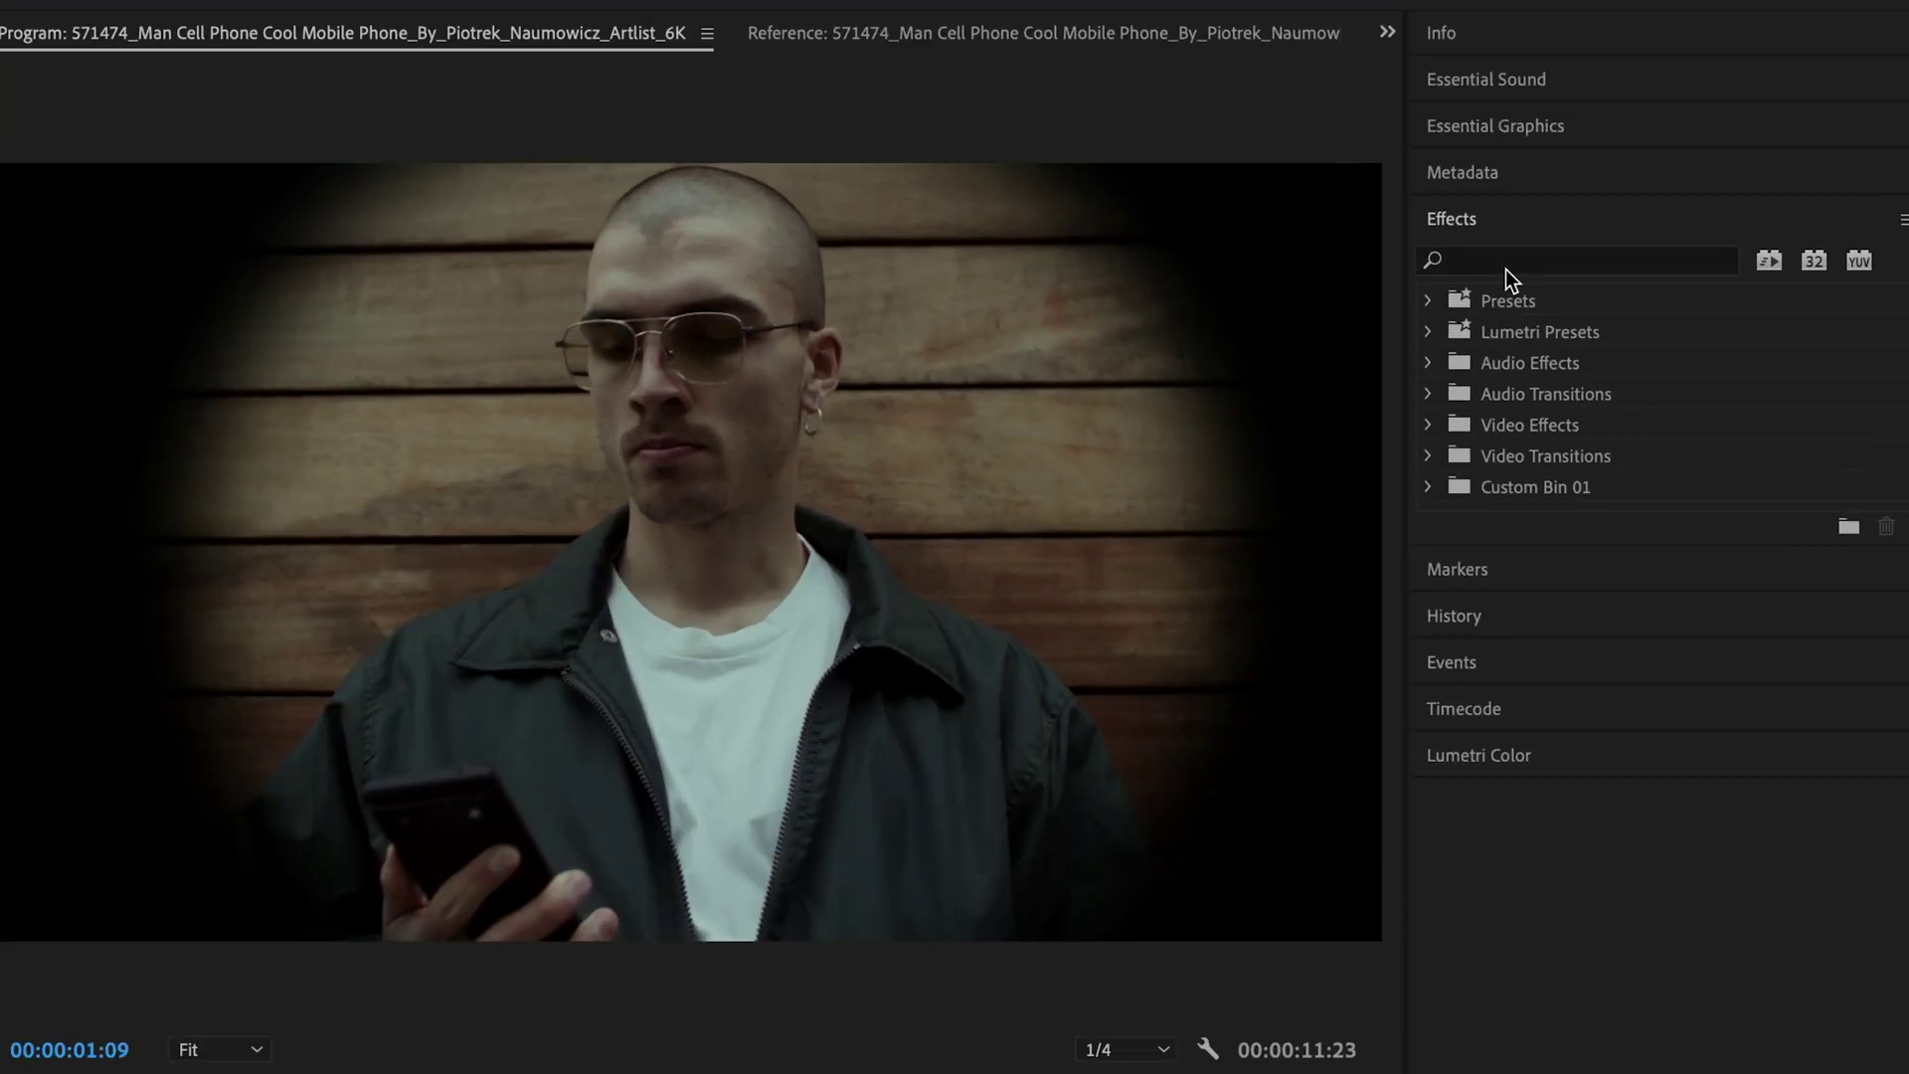
Apply Lens Distortion to the phone clip and raise Curvature from 30 to 51.
click(1654, 232)
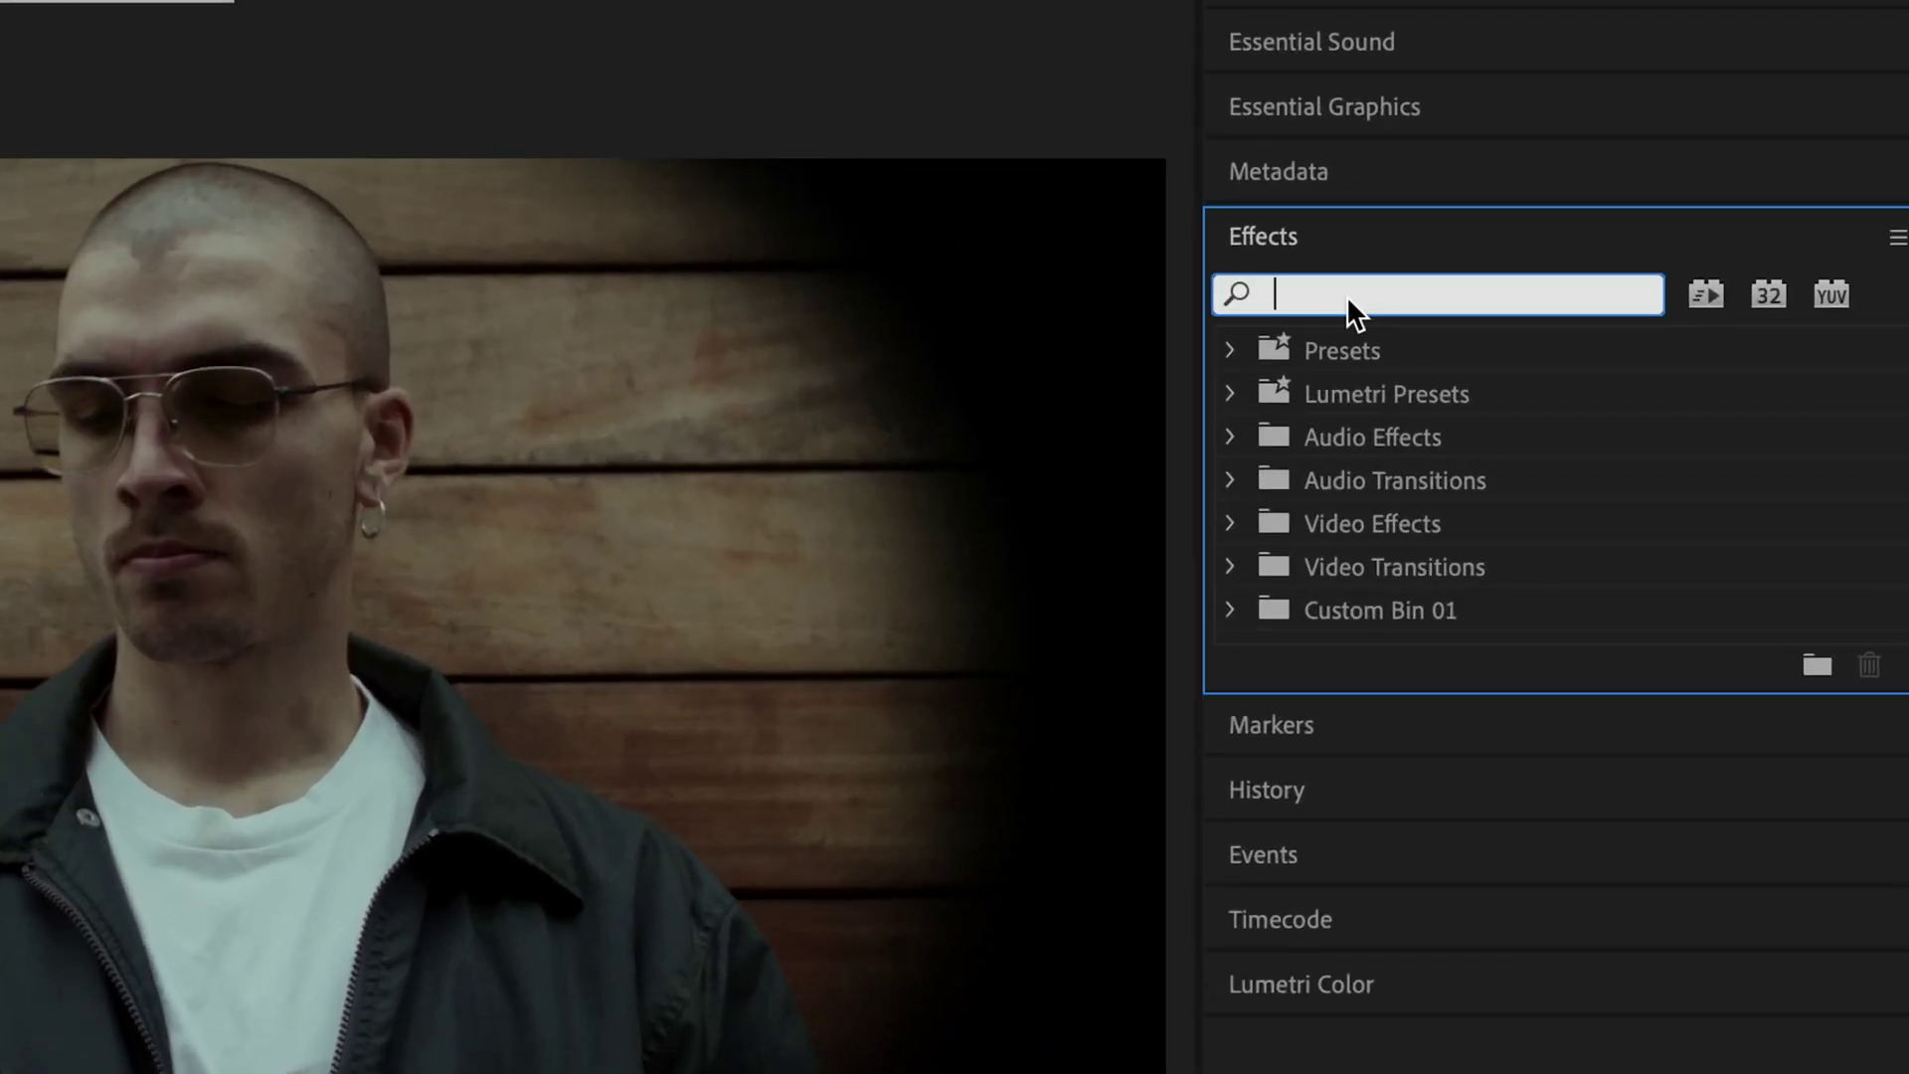
text(lens)
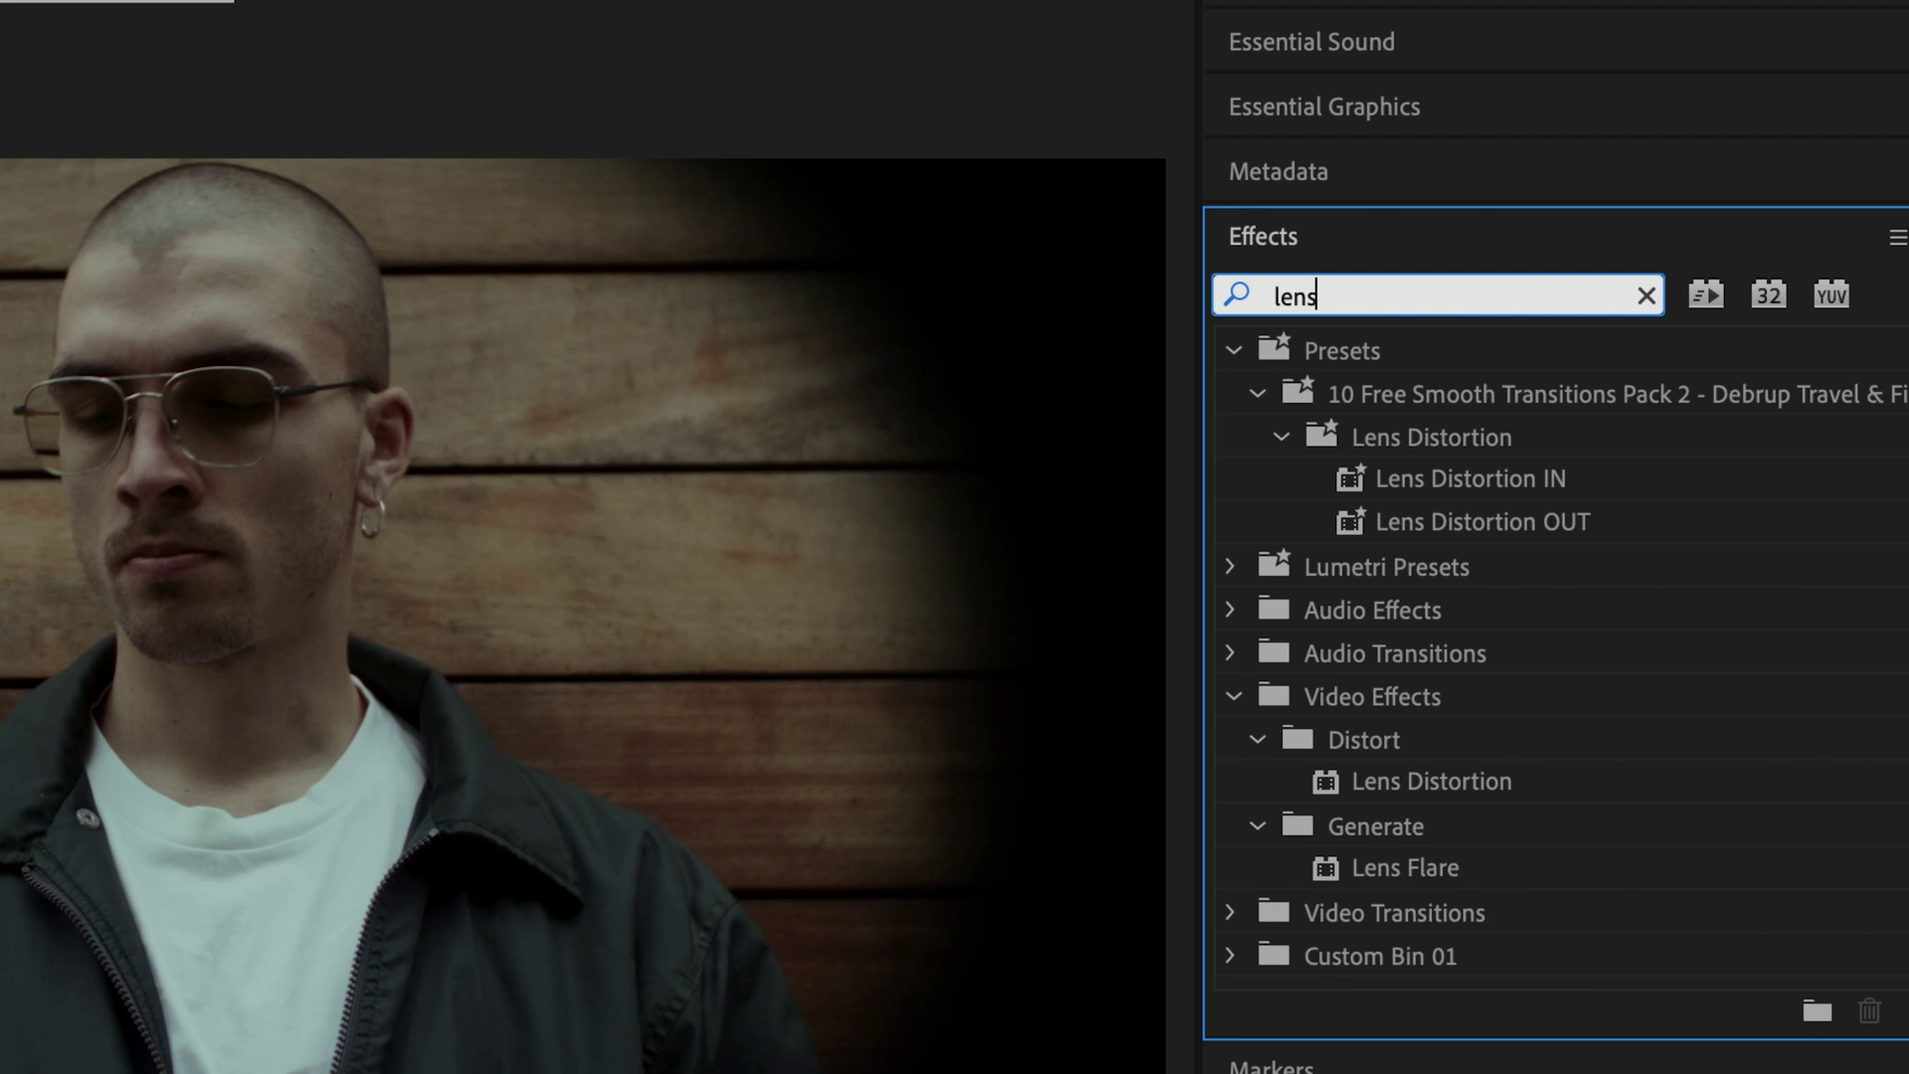
drag(1398, 776, 1057, 943)
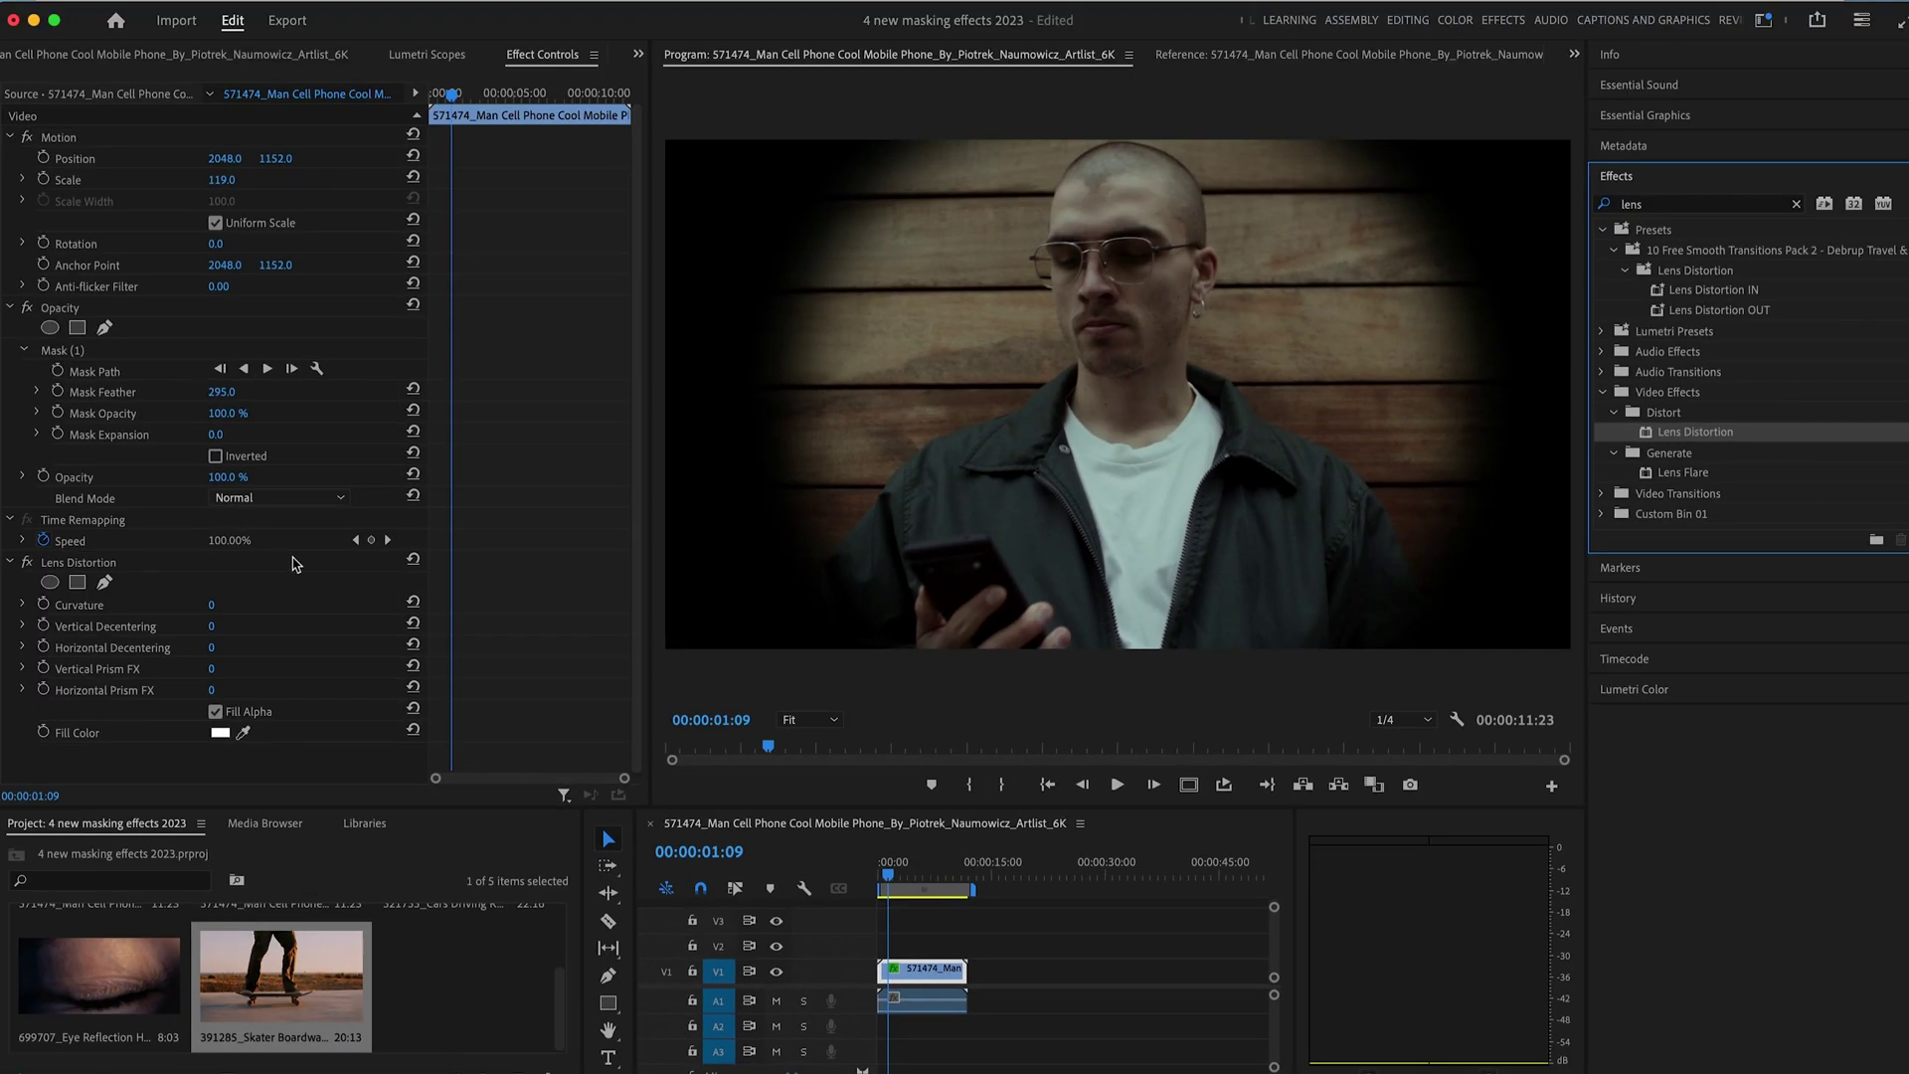
click(212, 606)
text(30)
key(Return)
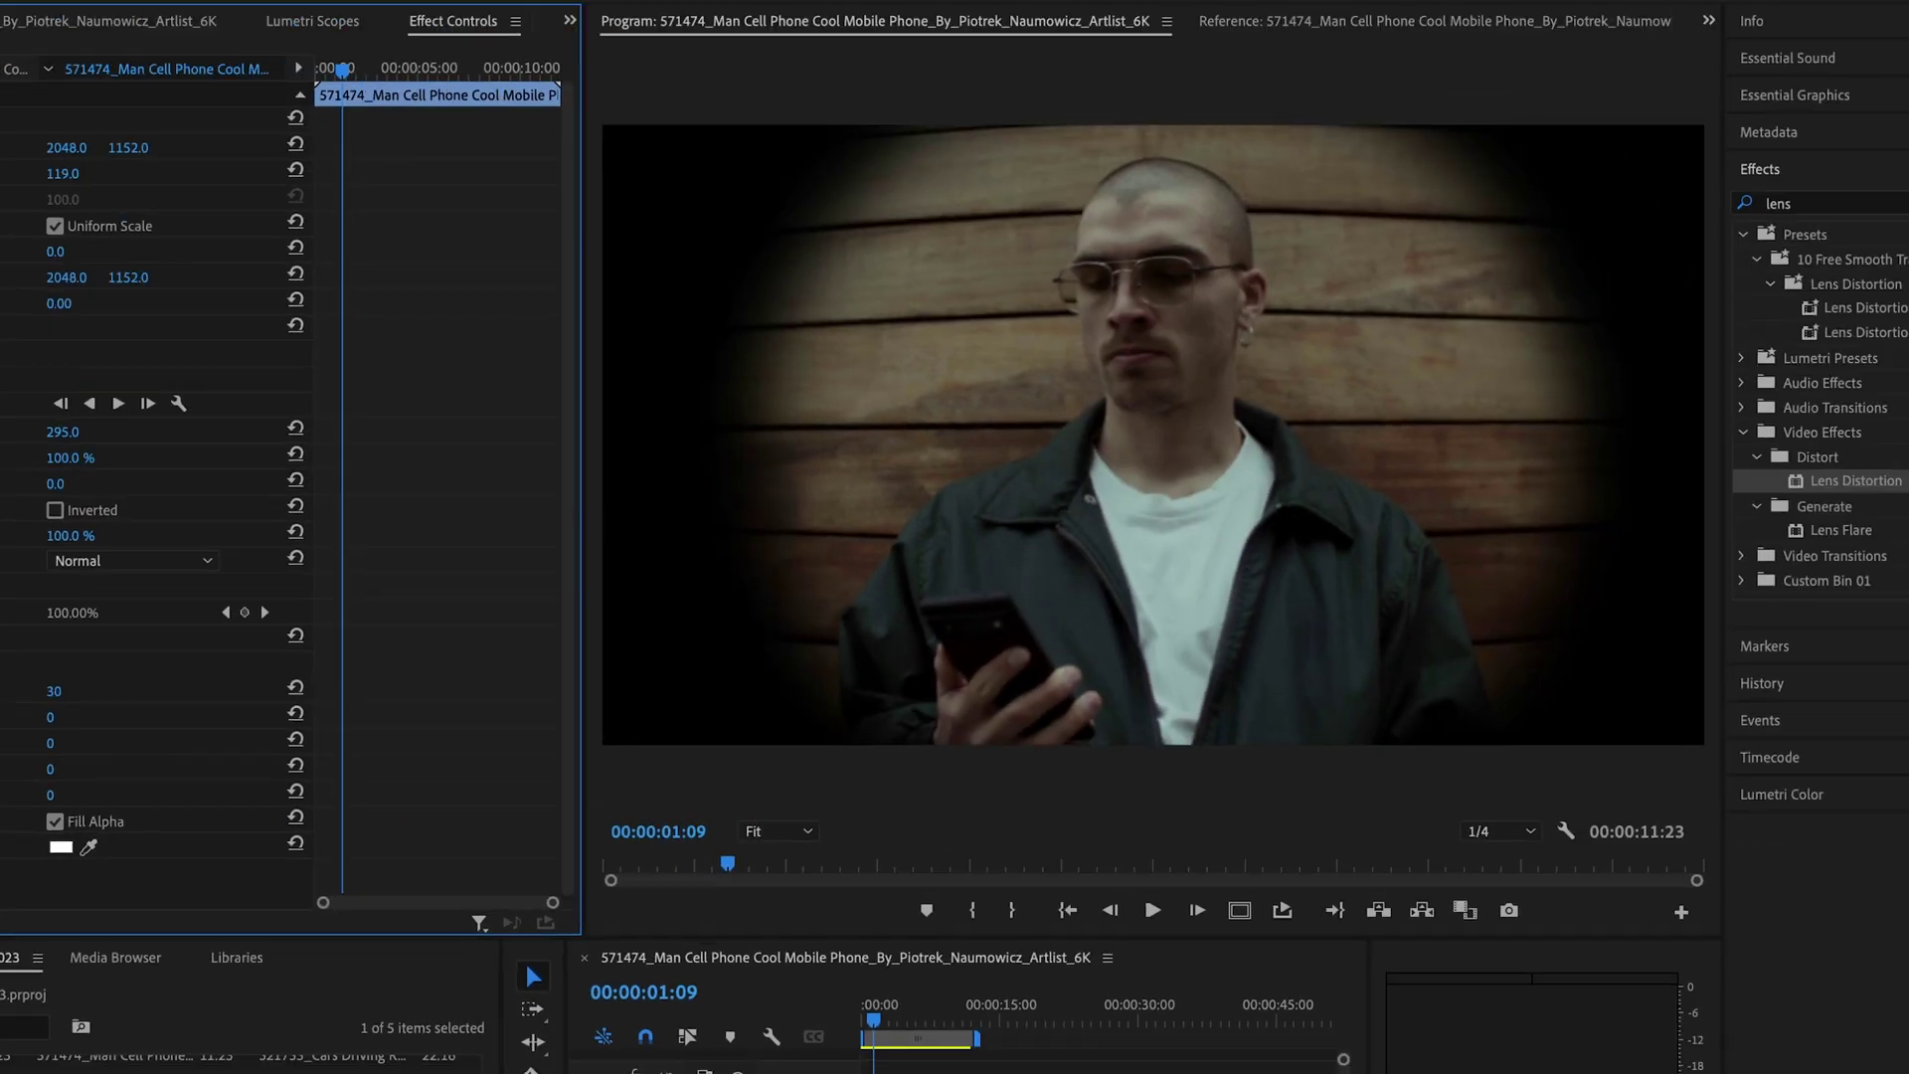
drag(54, 691, 89, 691)
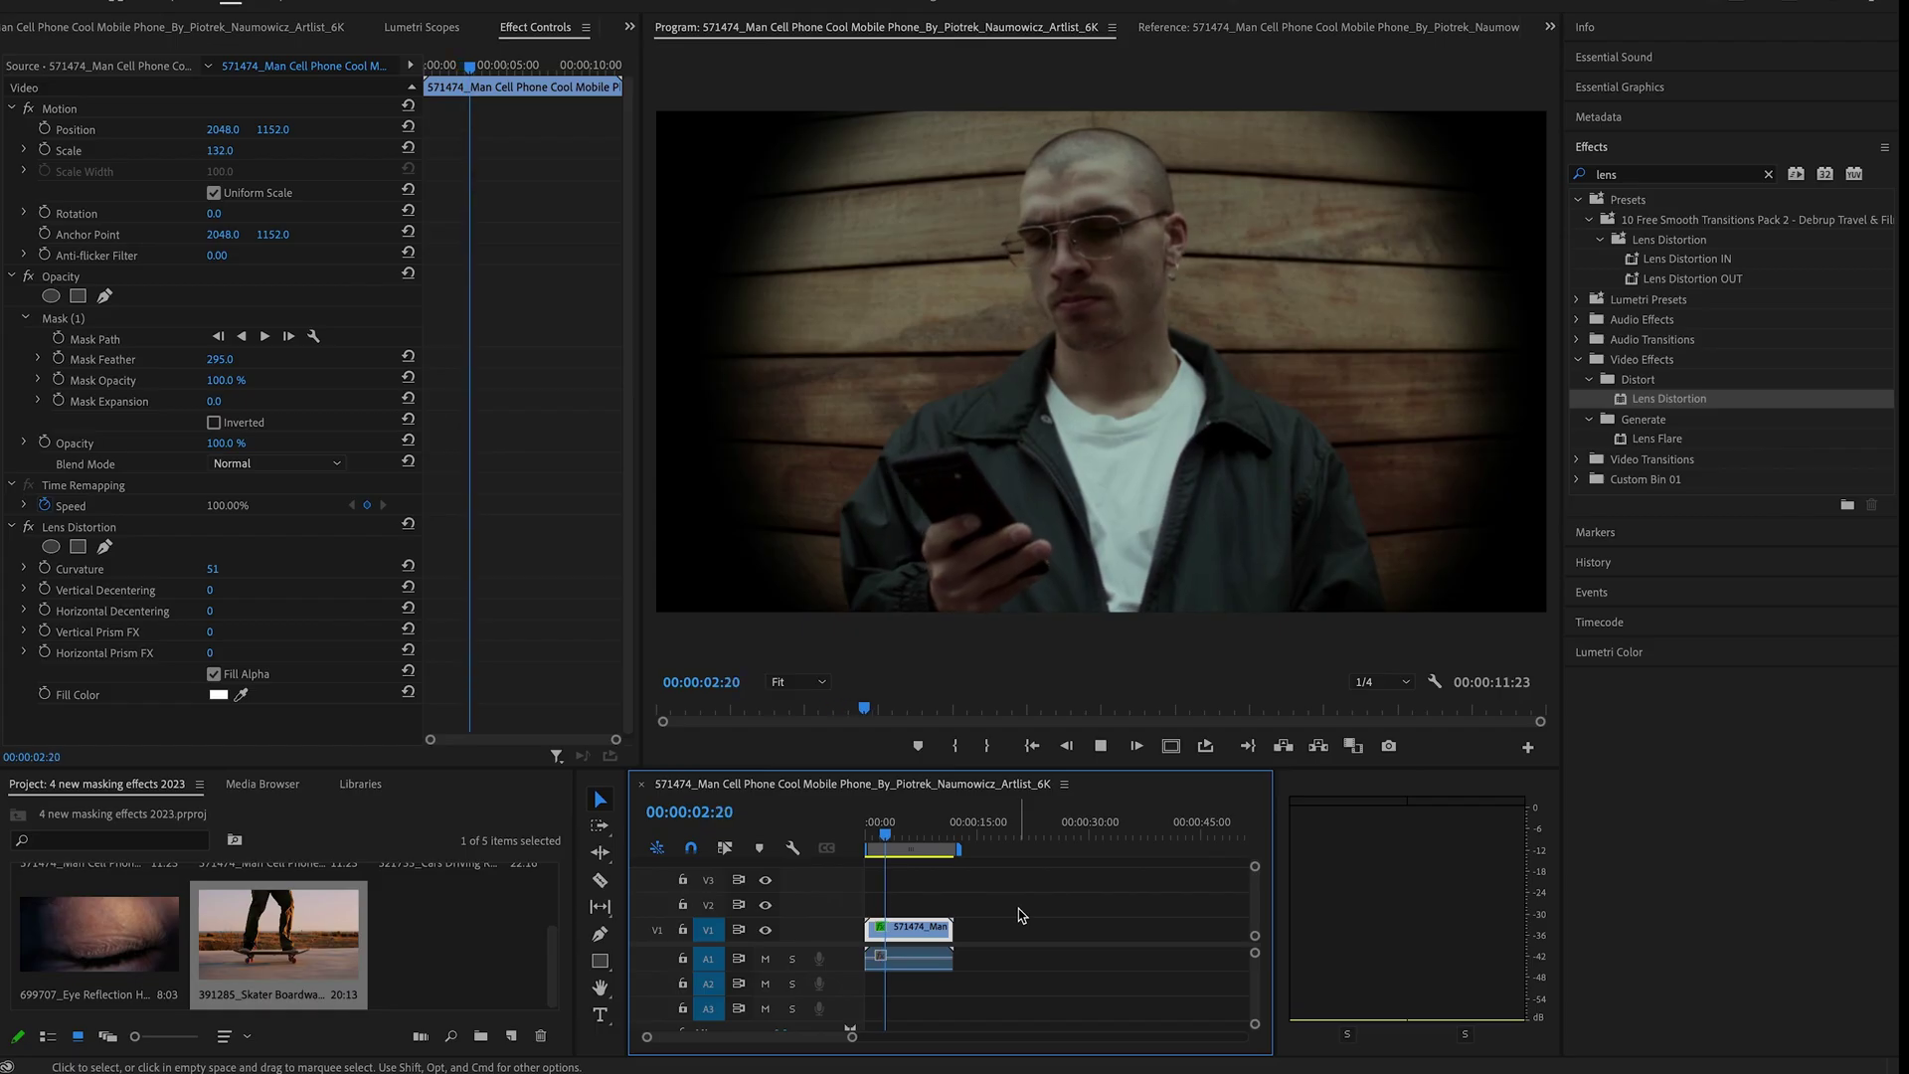
Search 'chrom' and apply VR Chromatic Aberrations to the phone clip.
click(1007, 901)
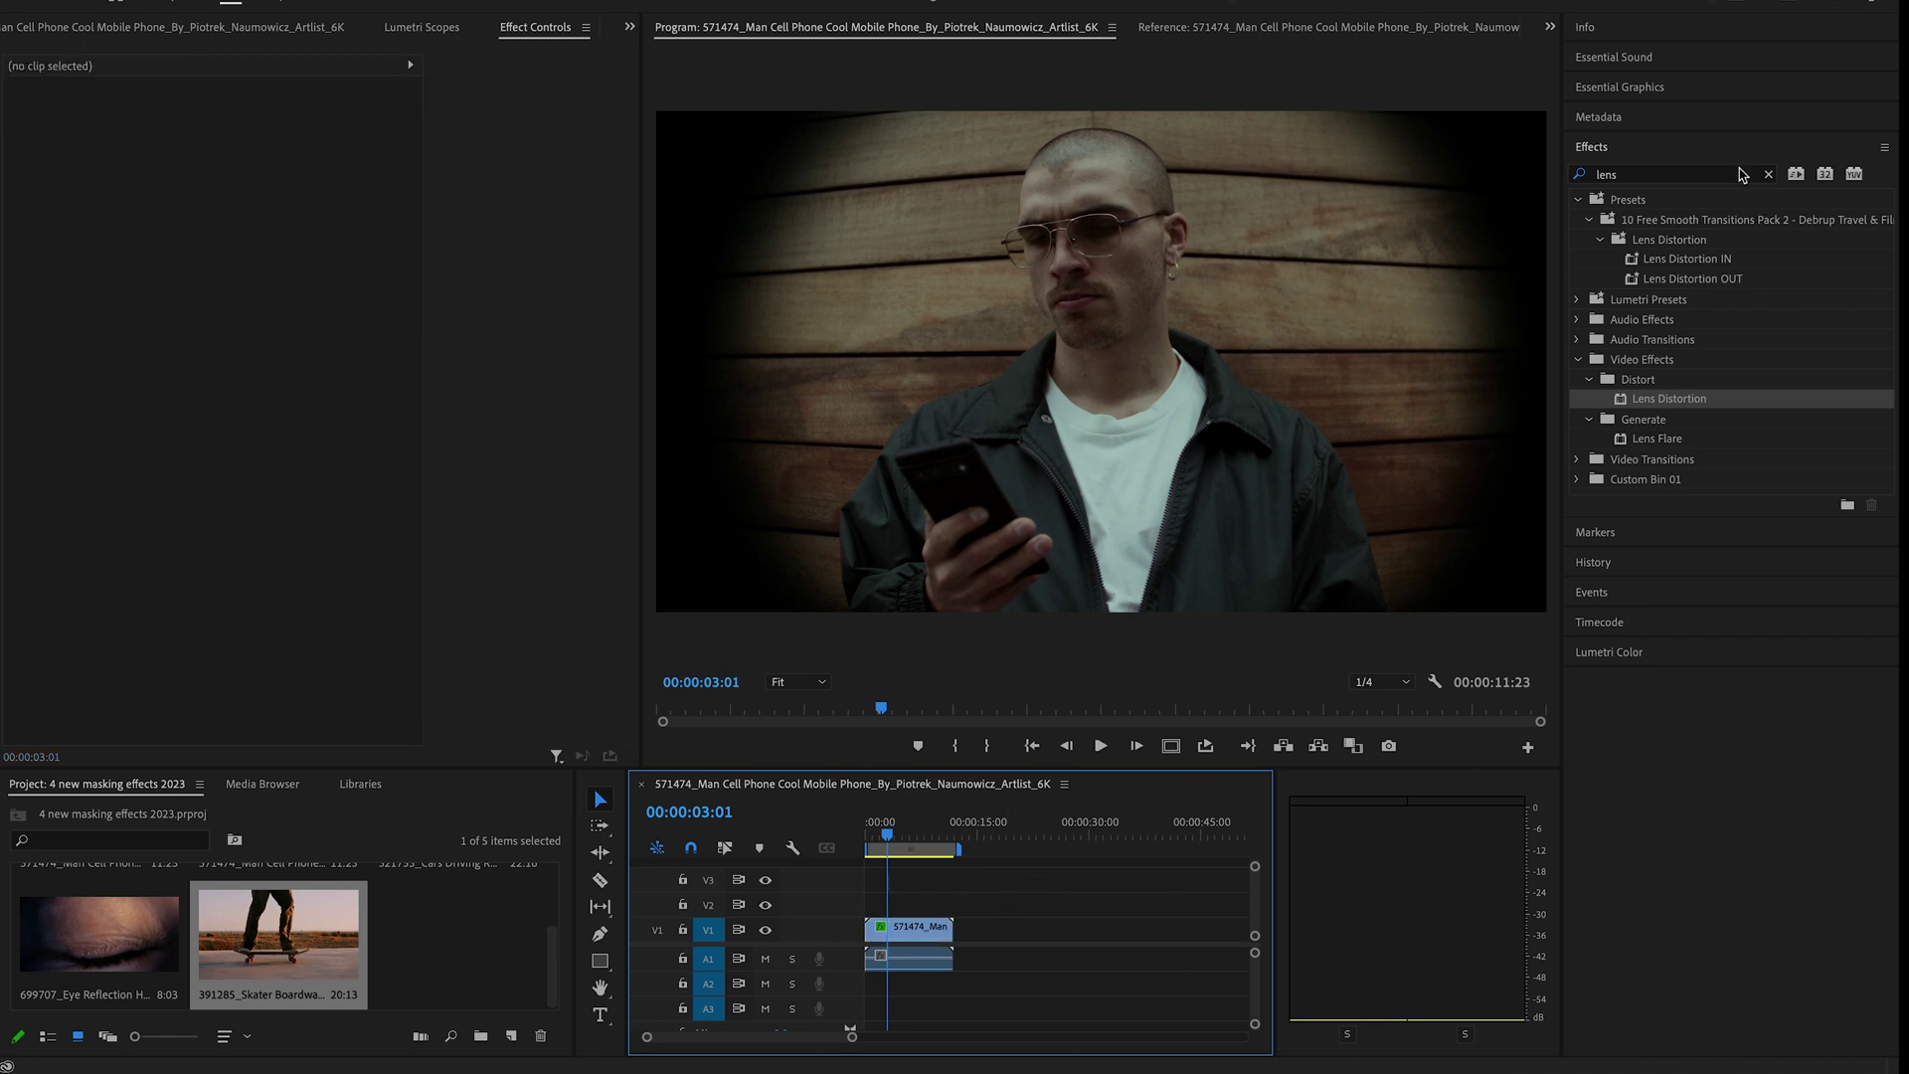
click(1768, 176)
text(chrom)
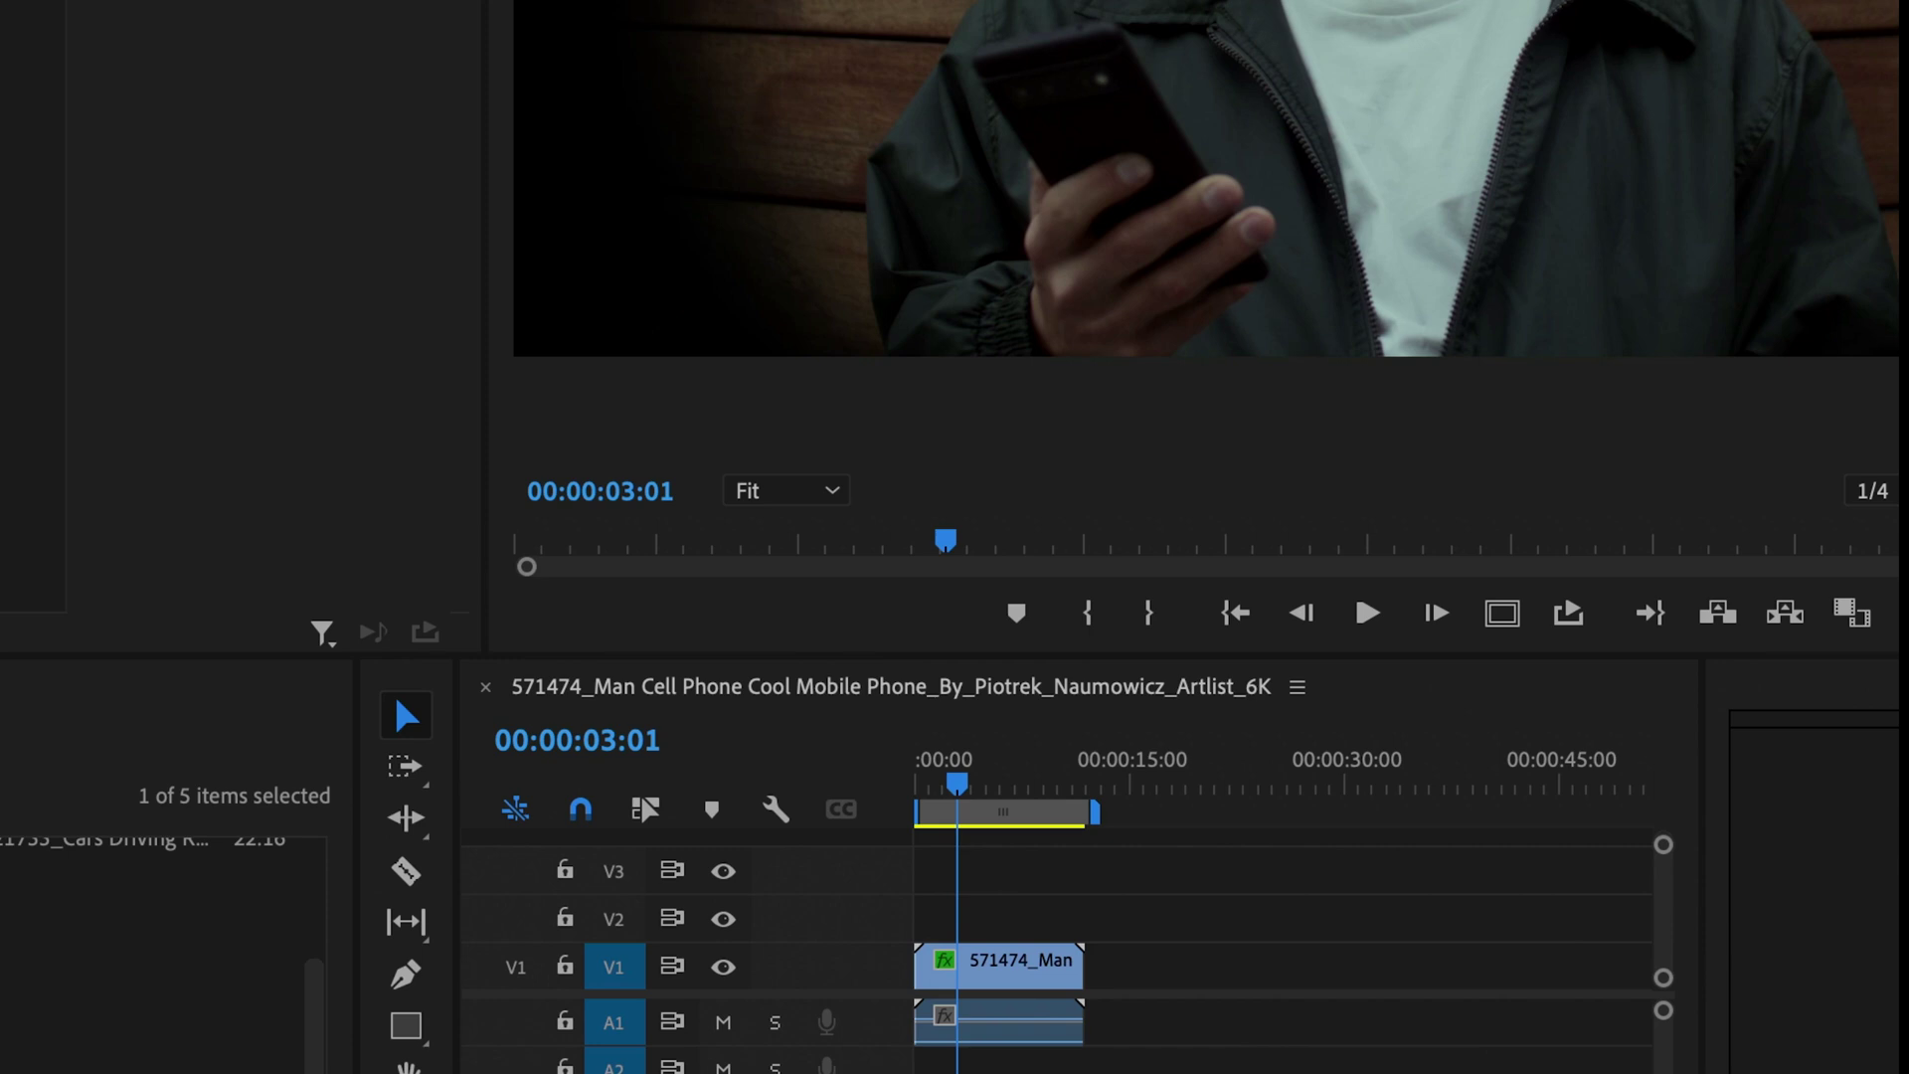
drag(1002, 969, 1002, 969)
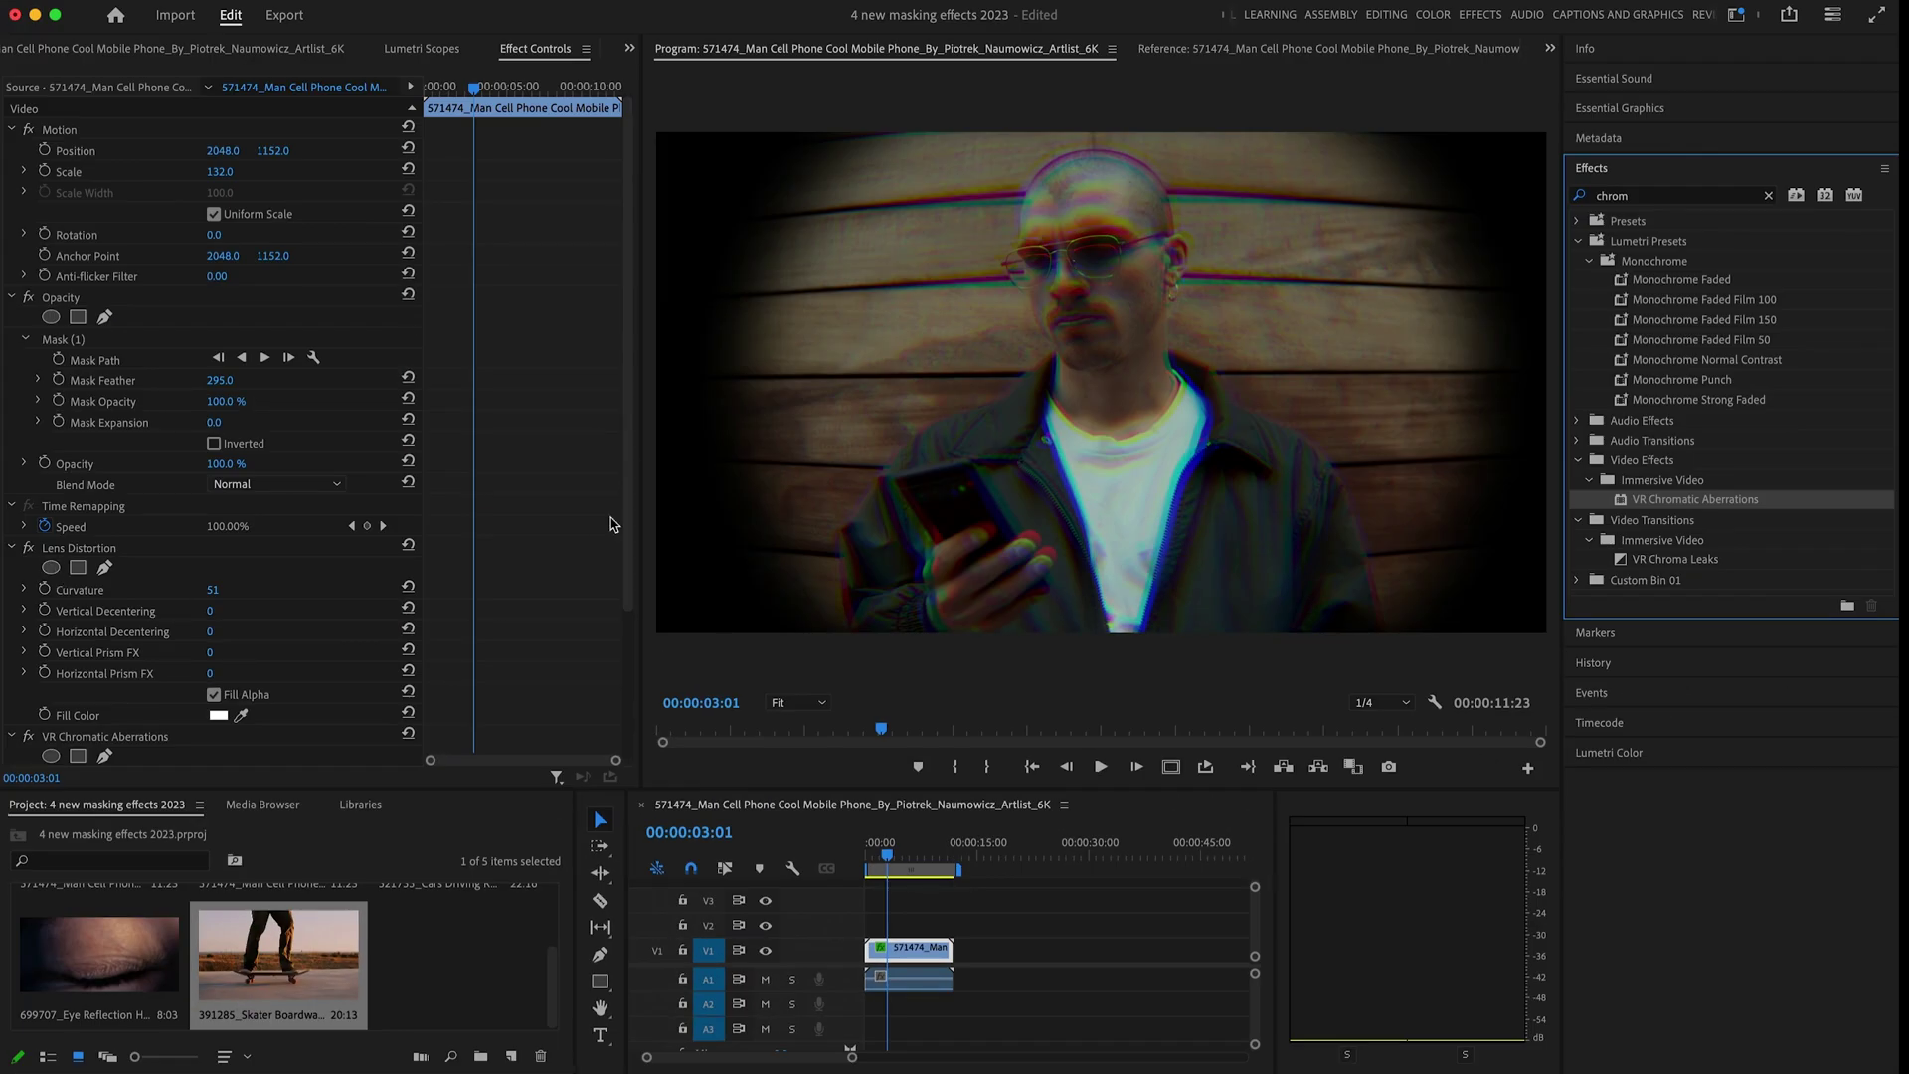
Add an ellipse mask to the aberration effect and enlarge it in the Program monitor.
scroll(610, 524, down, 3)
click(50, 577)
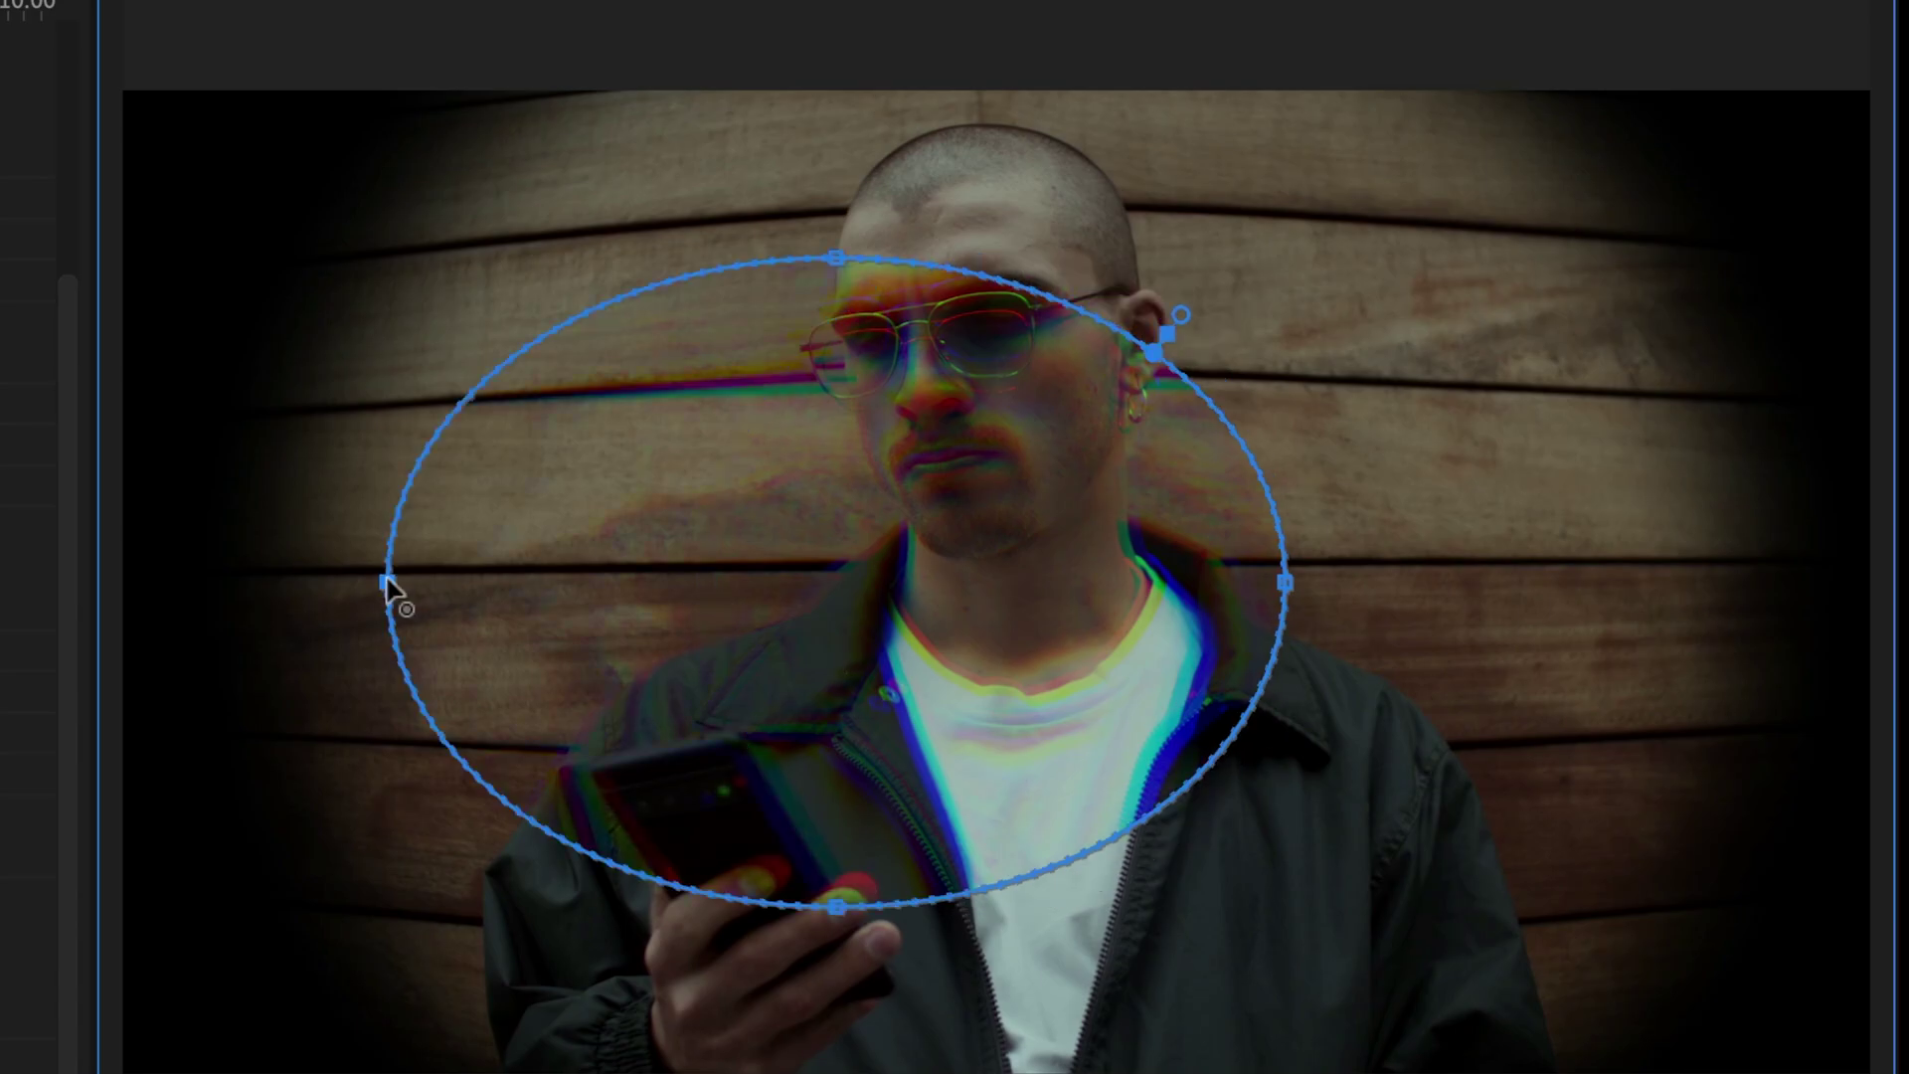
drag(794, 391, 843, 390)
drag(1020, 211, 1053, 95)
drag(1251, 380, 1388, 317)
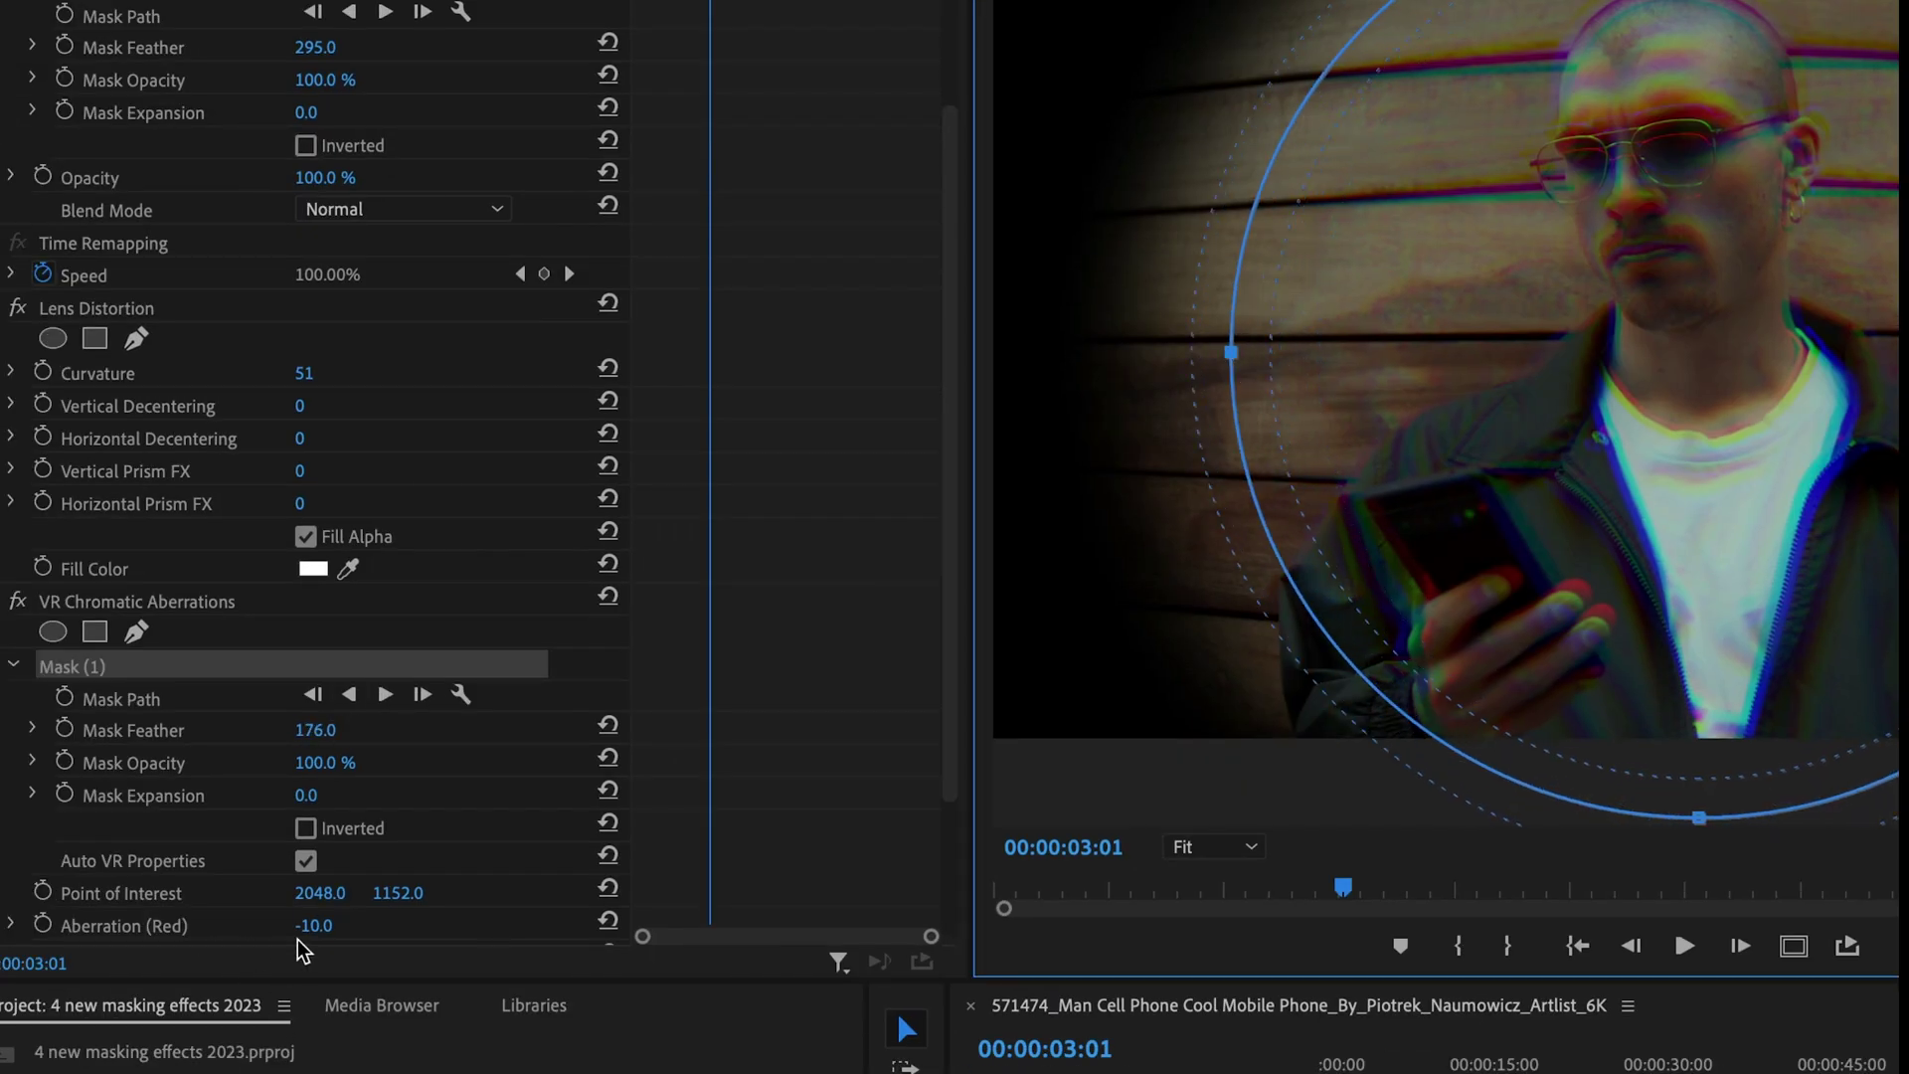
scroll(915, 669, down, 3)
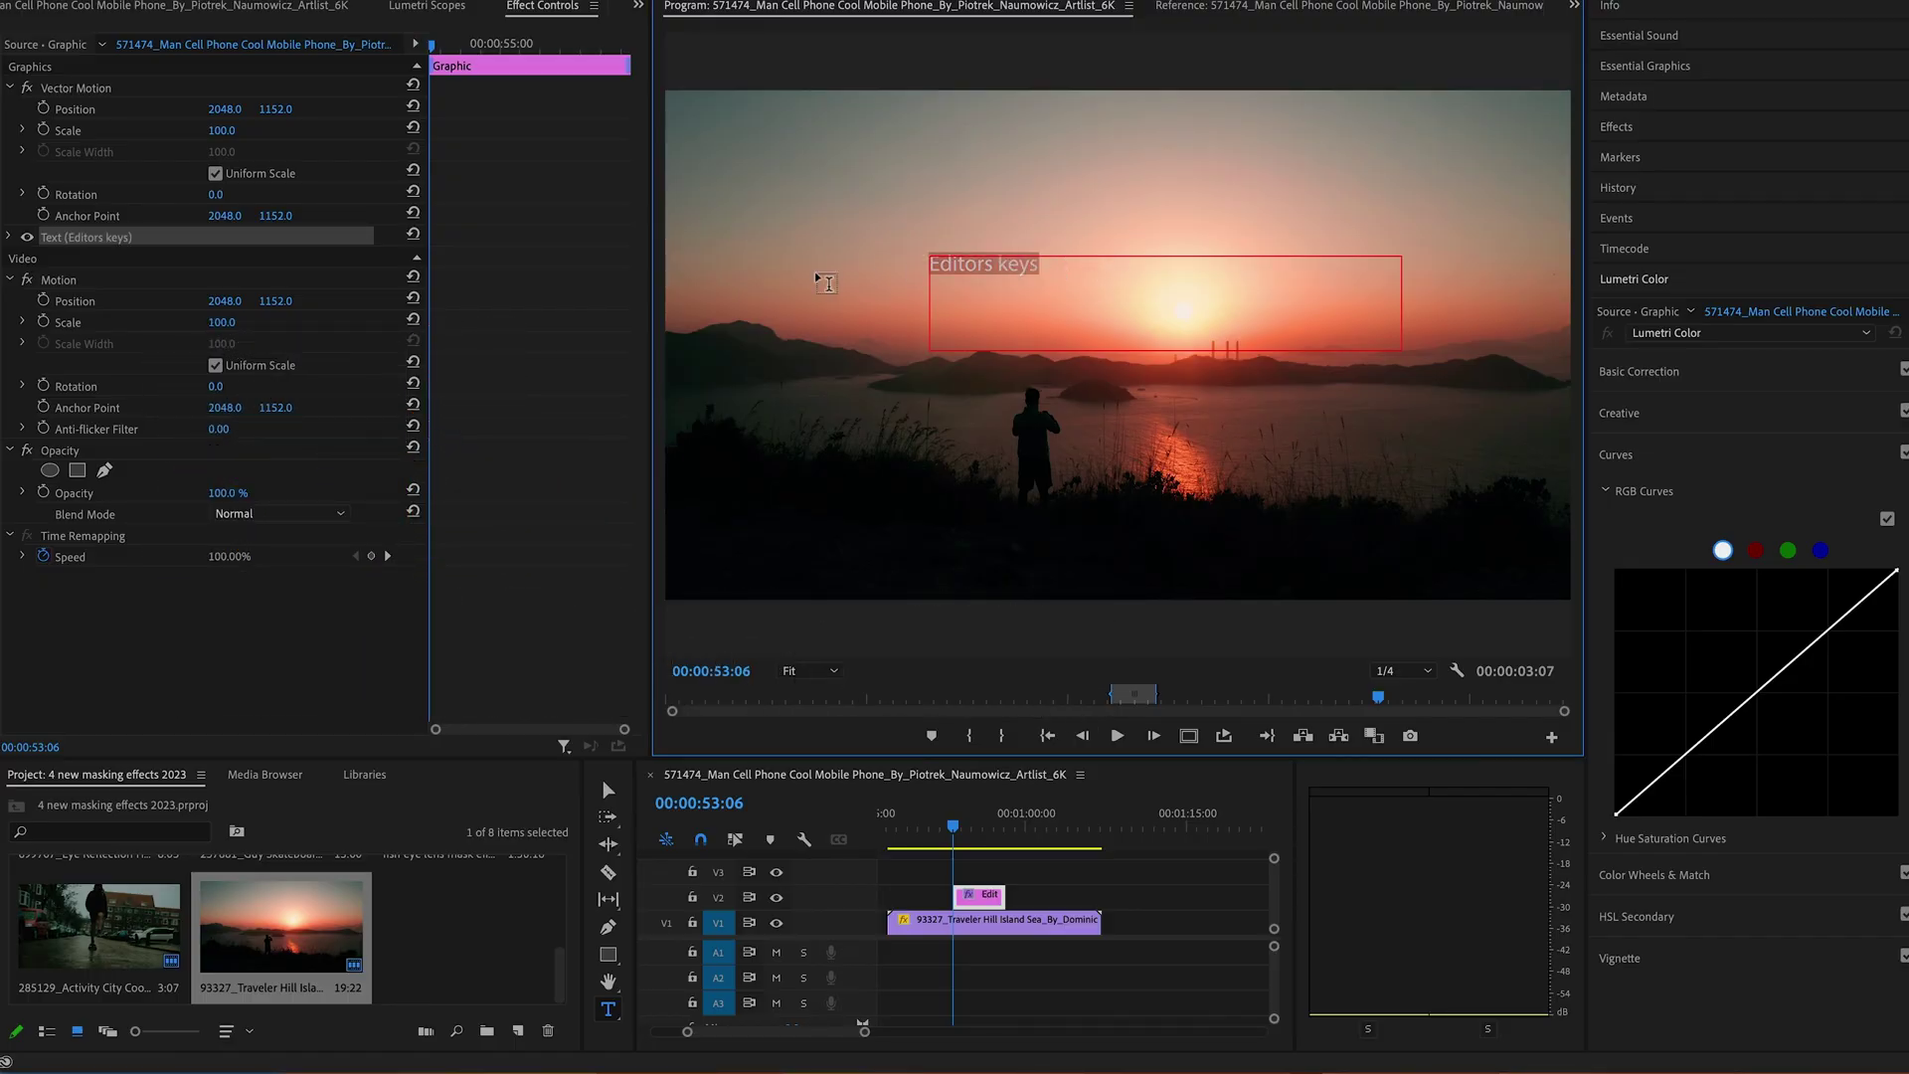
Change the Editors keys title font to ITC Avant Garde Gothic LT Bold.
click(11, 237)
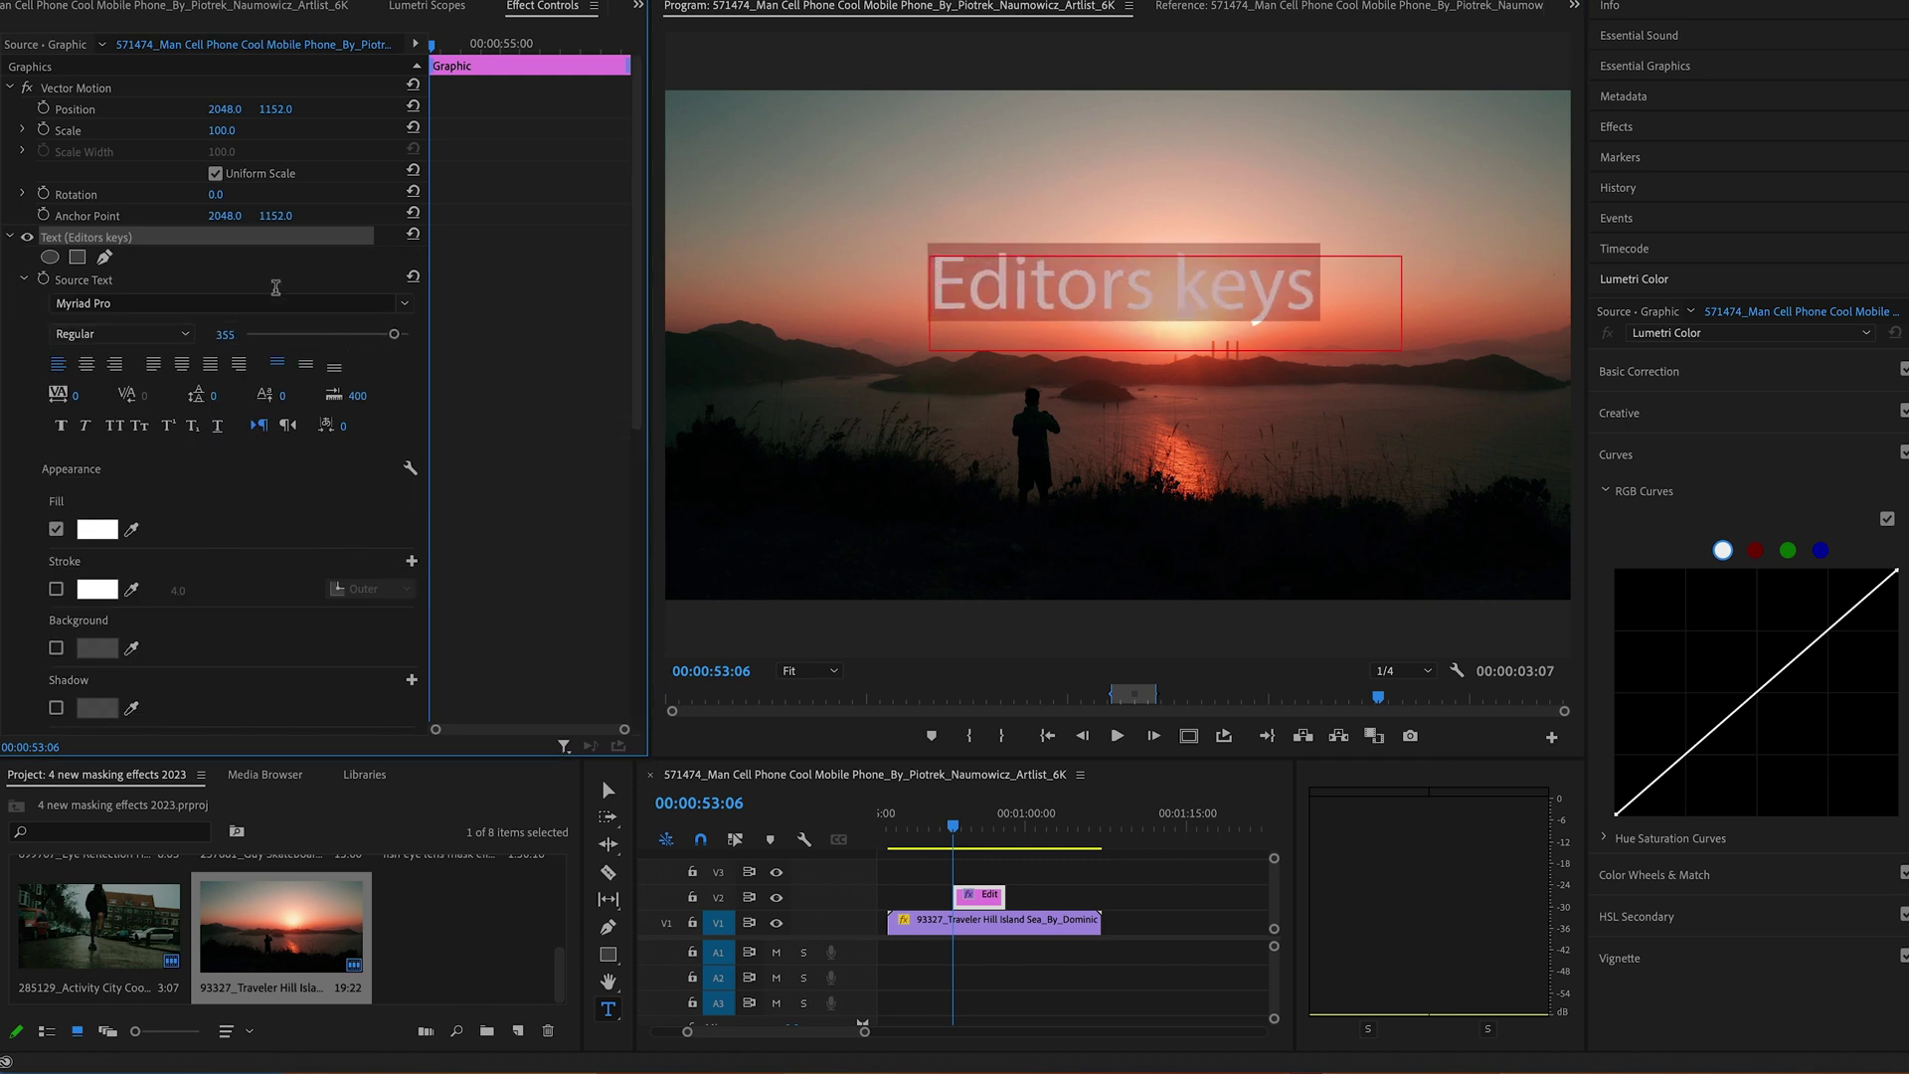
click(403, 303)
text(avant)
key(Return)
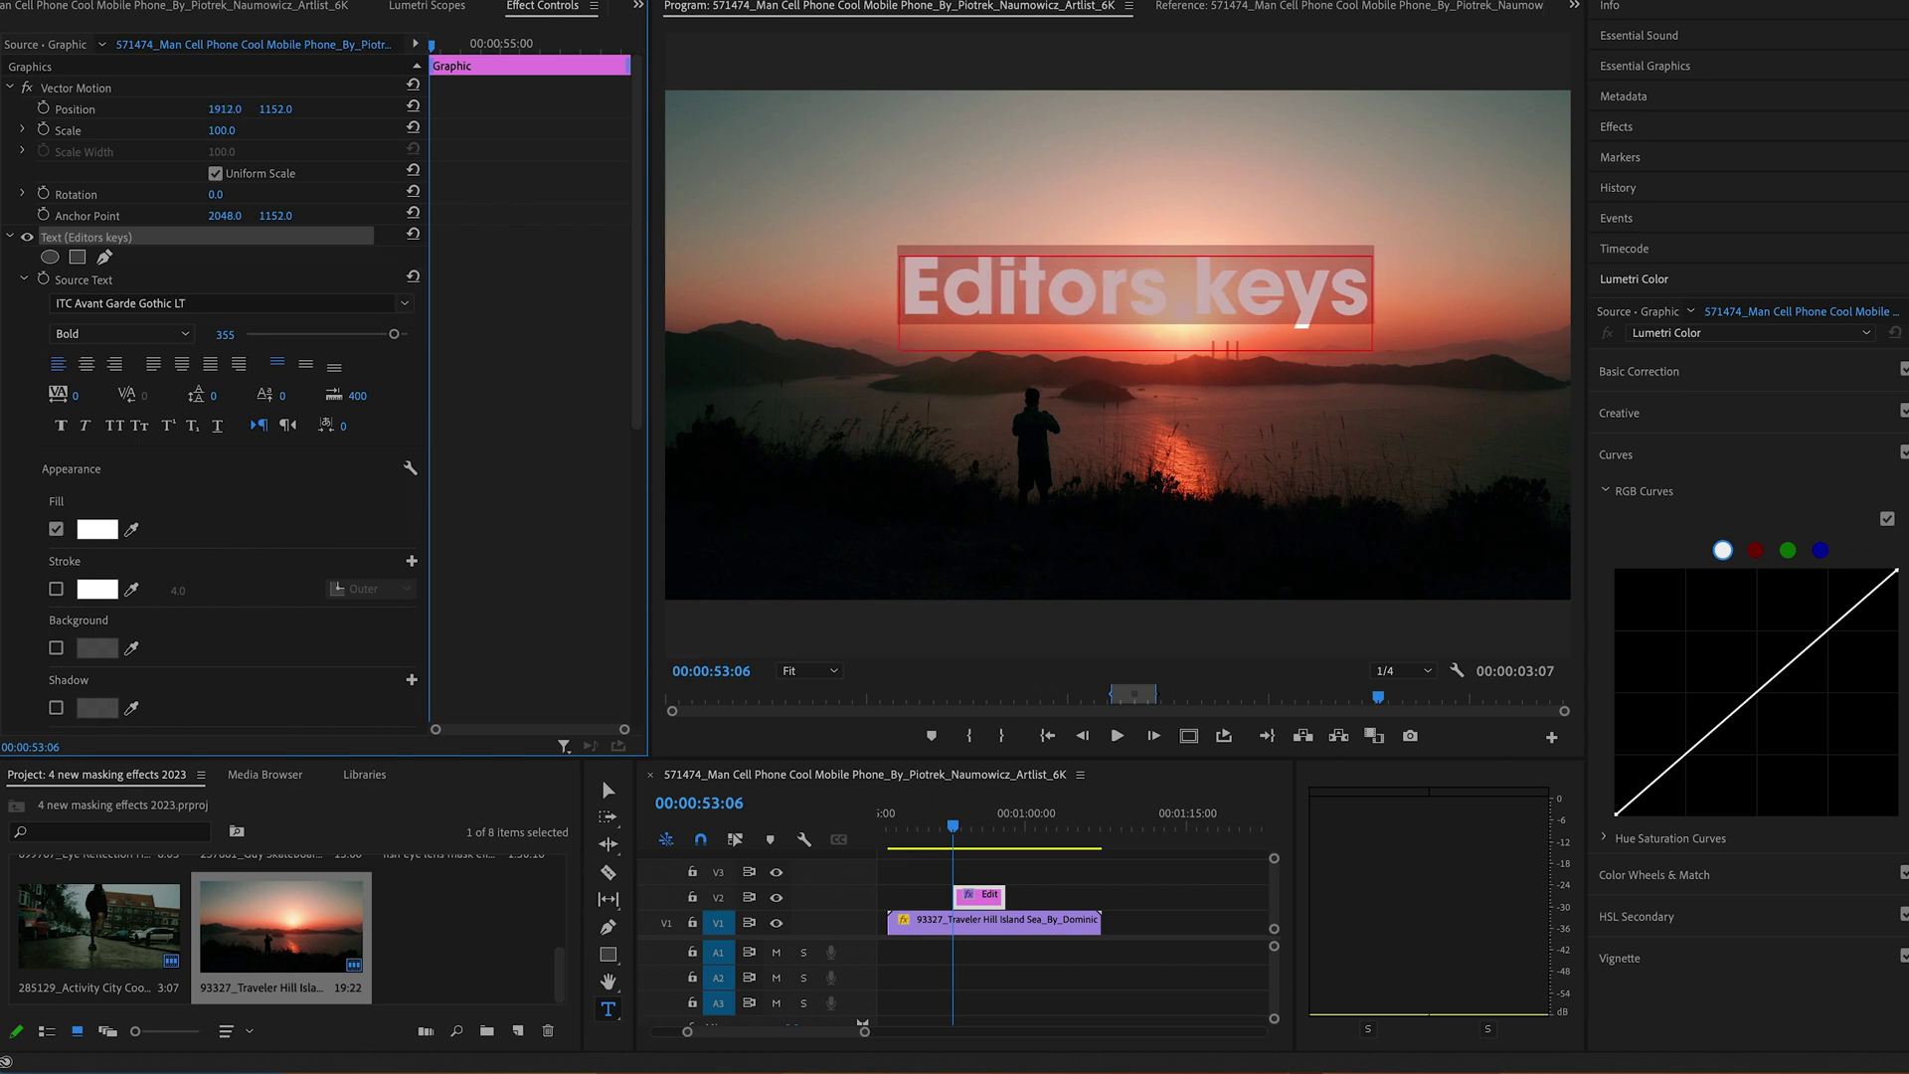
click(1180, 942)
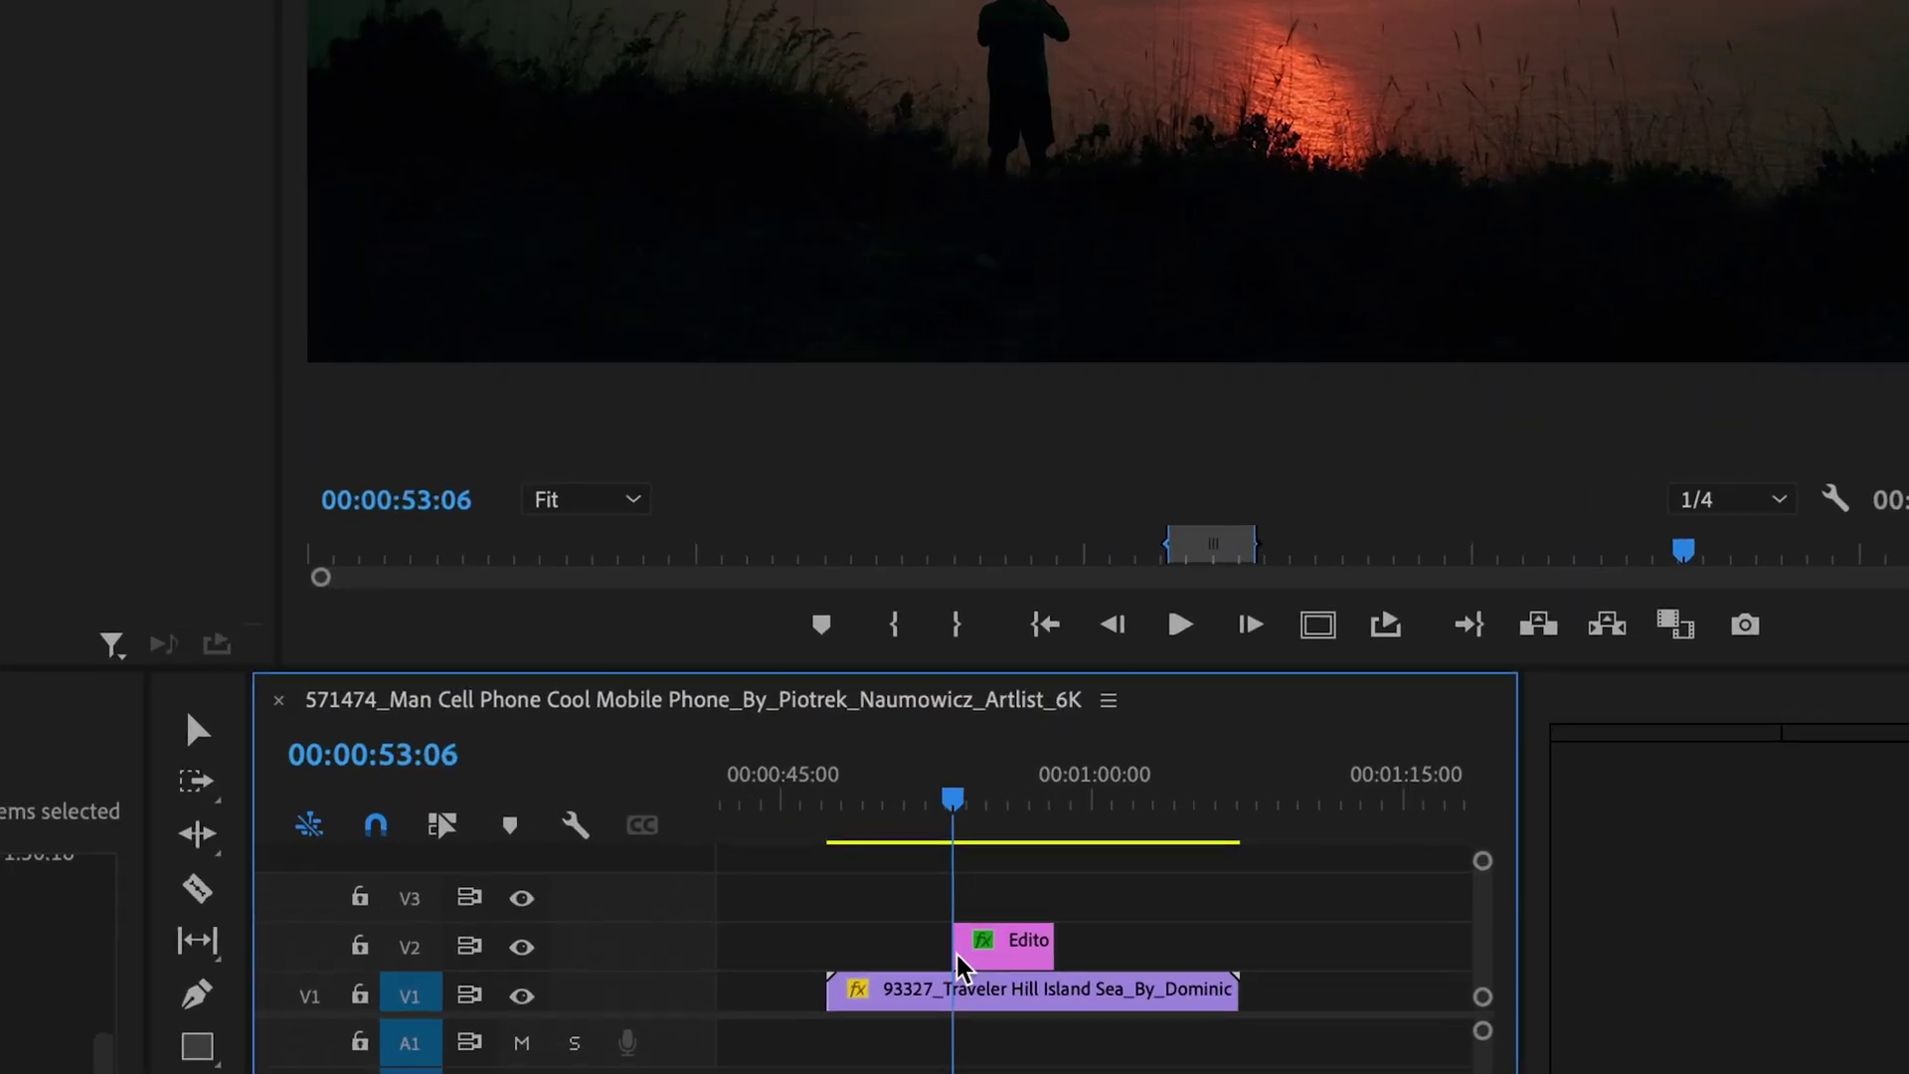
Stretch both ends of the V2 Editors keys title to match the sunset clip.
drag(821, 932, 825, 937)
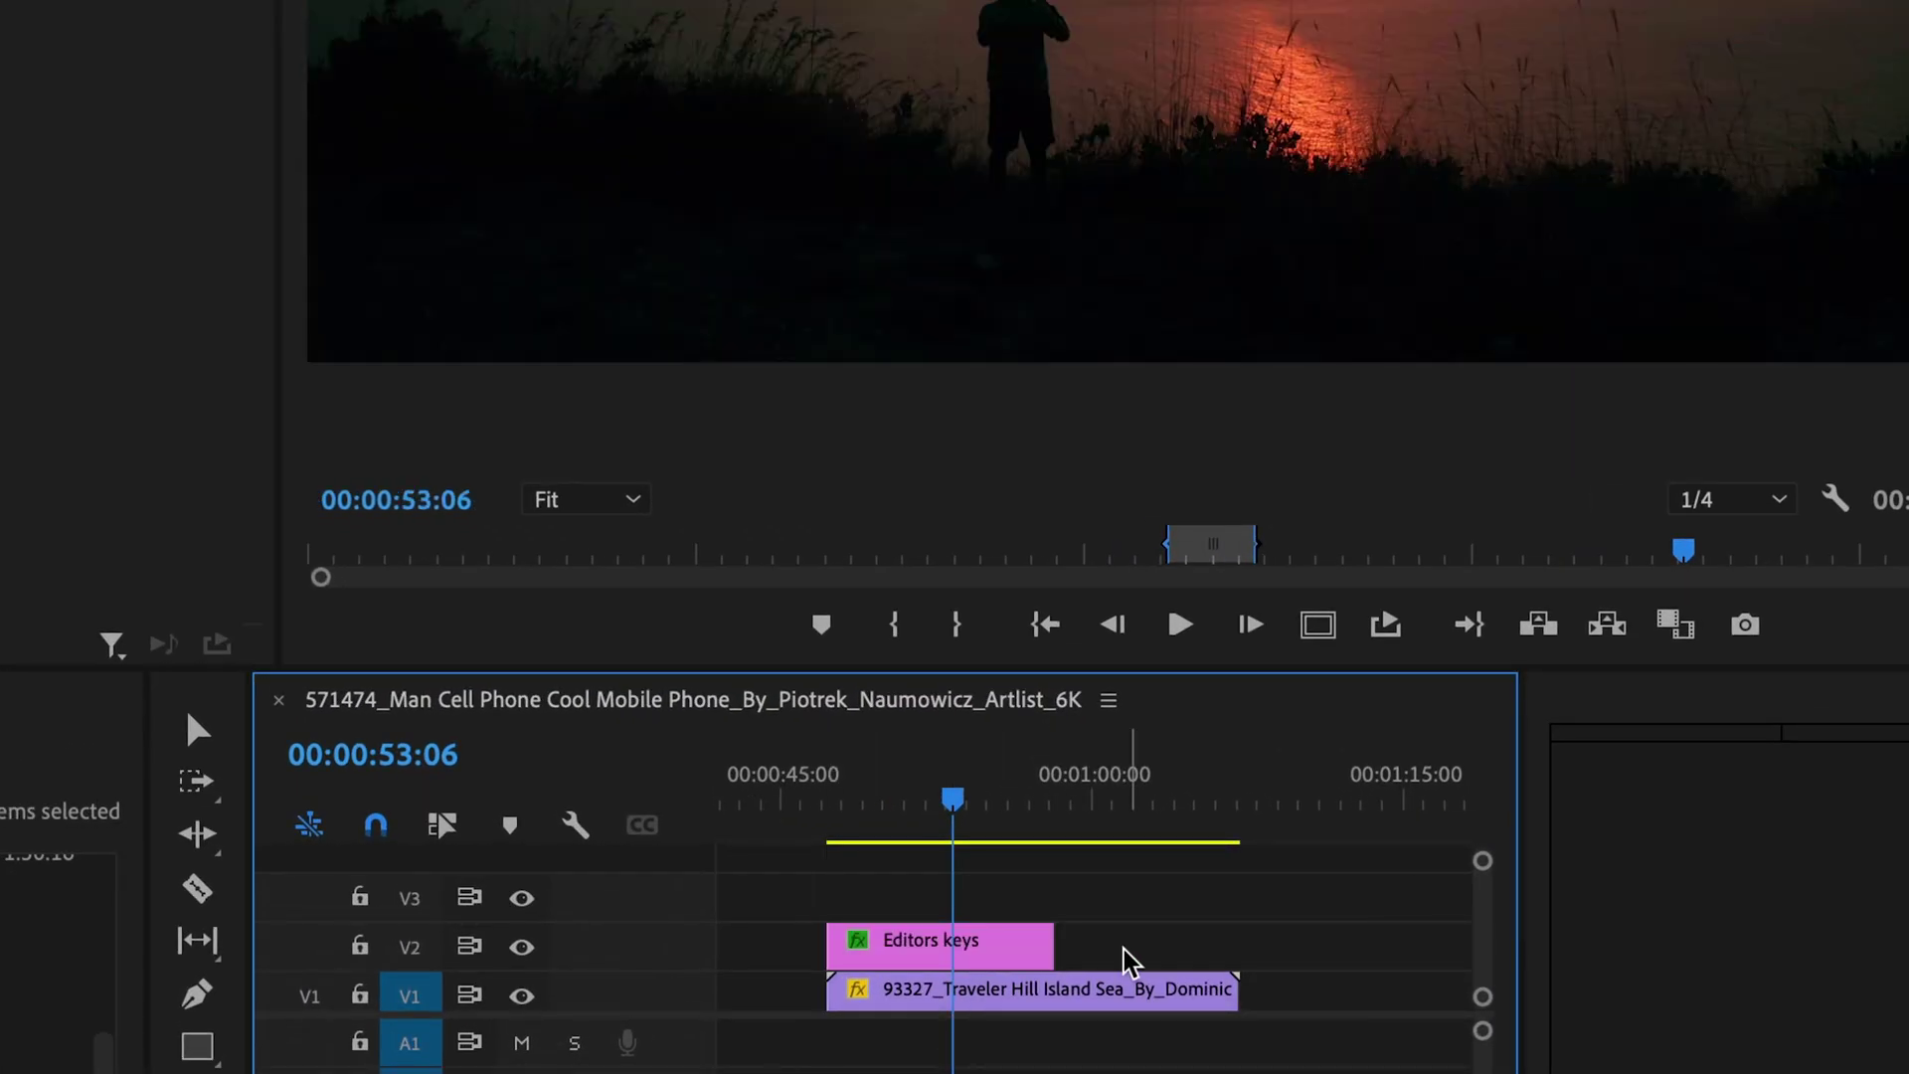
drag(1049, 940, 1211, 941)
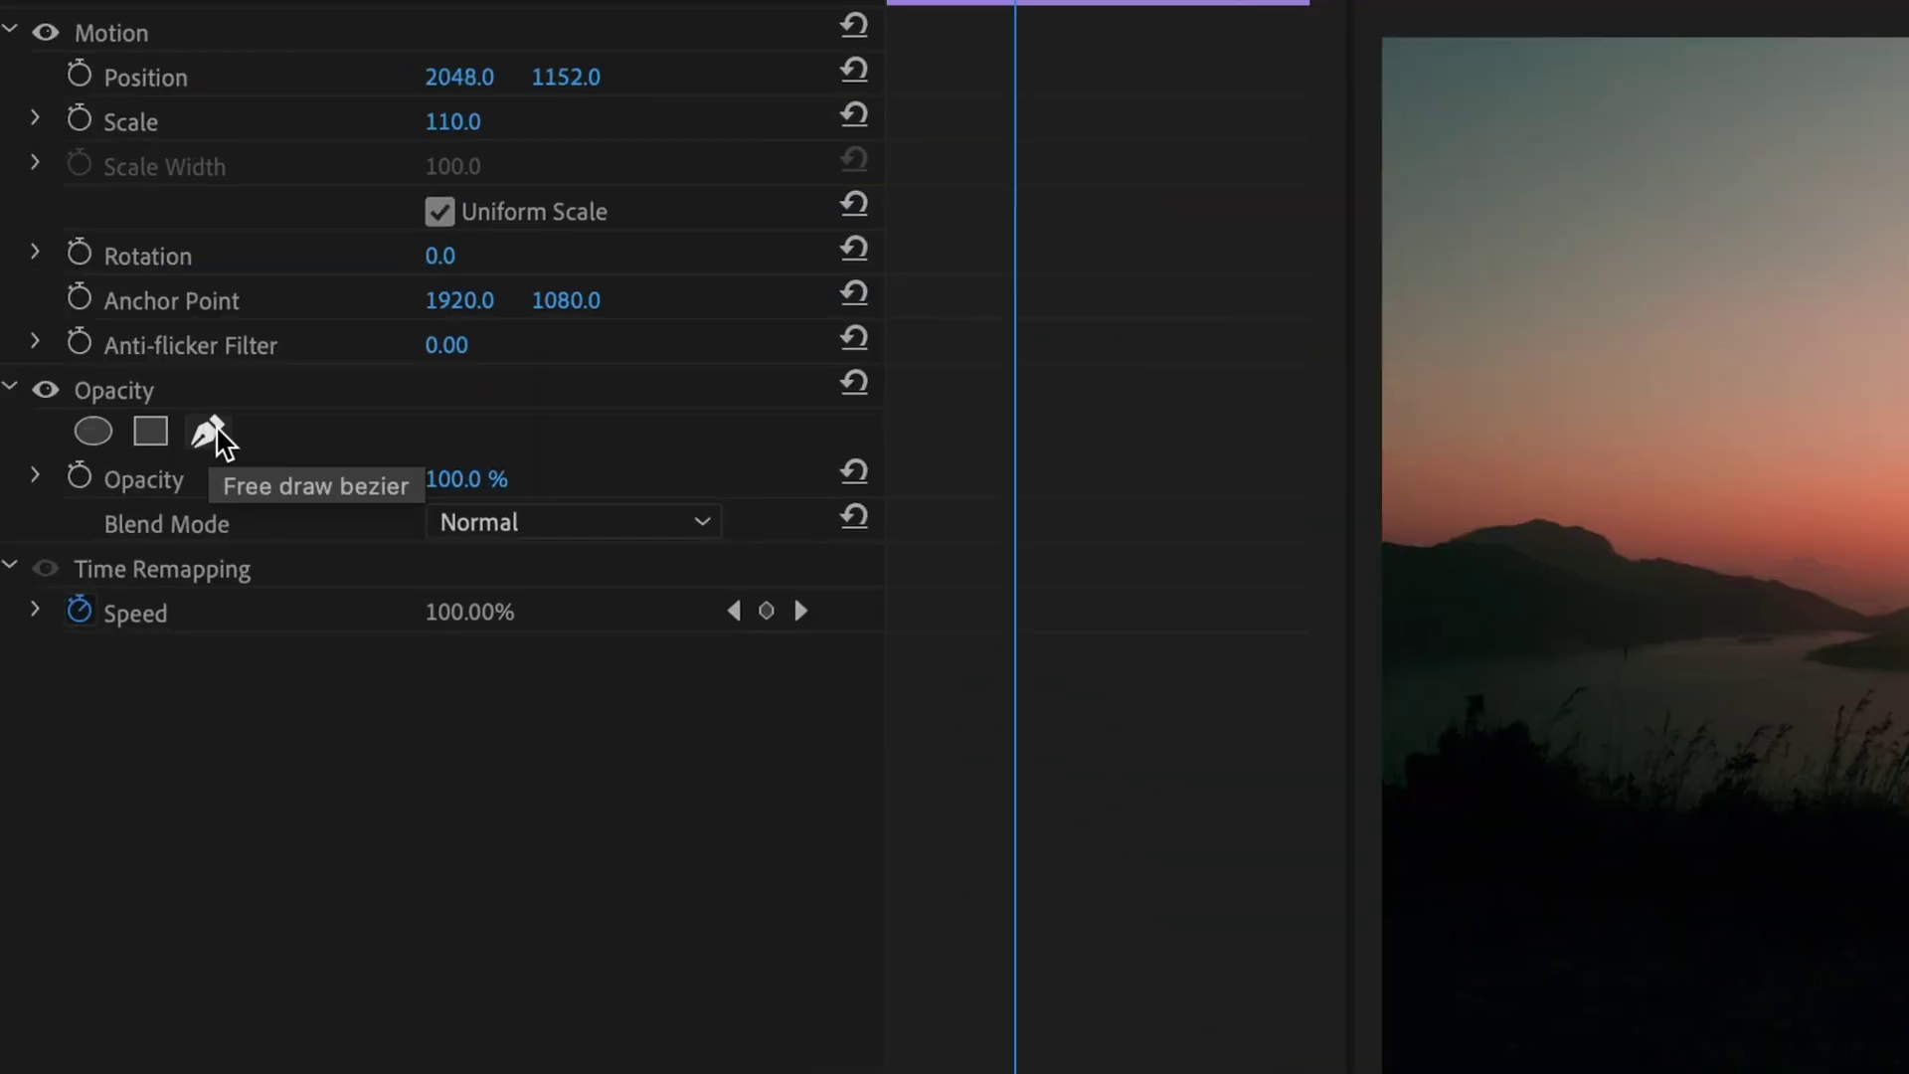
Pick the Free draw bezier pen to start masking the sunset clip's hill line.
click(209, 434)
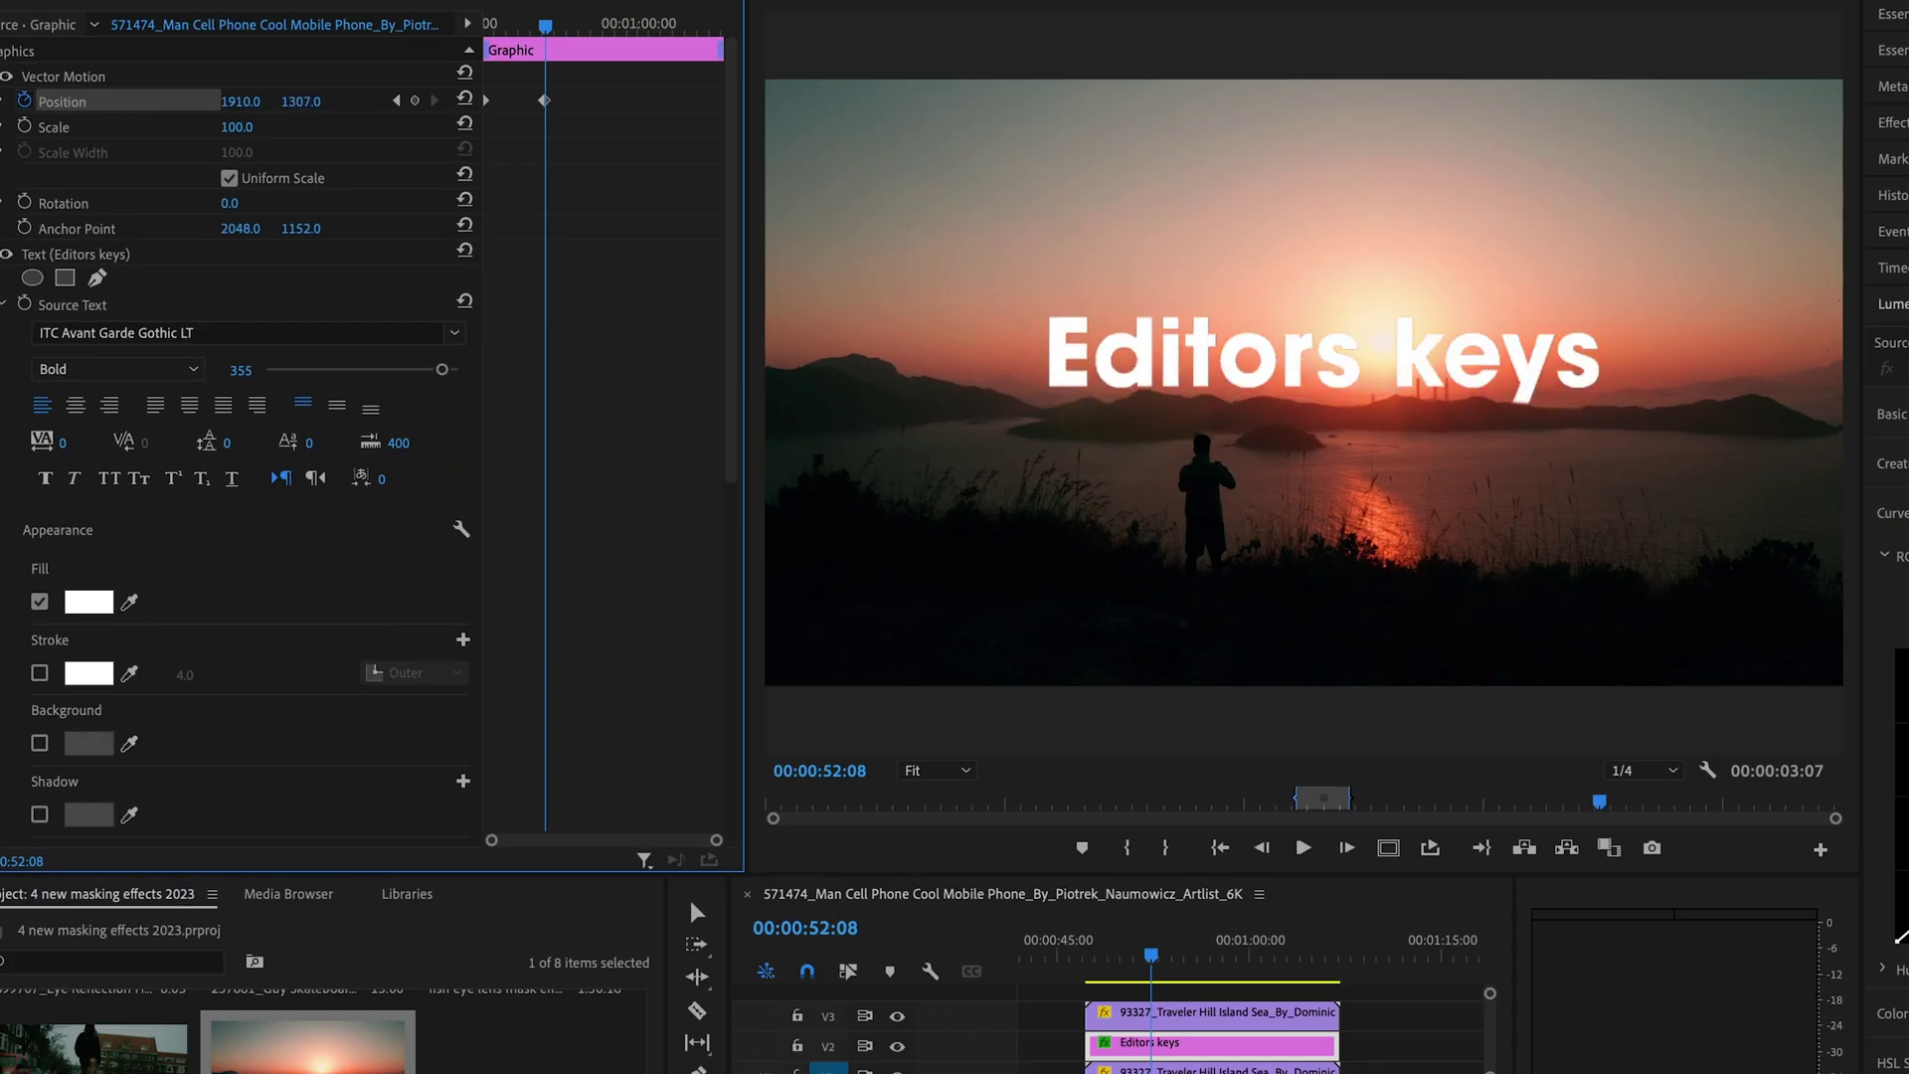
Set the title's Position Y to 1194, make the keyframe Ease In, and play the rise.
drag(300, 100, 248, 100)
right_click(544, 100)
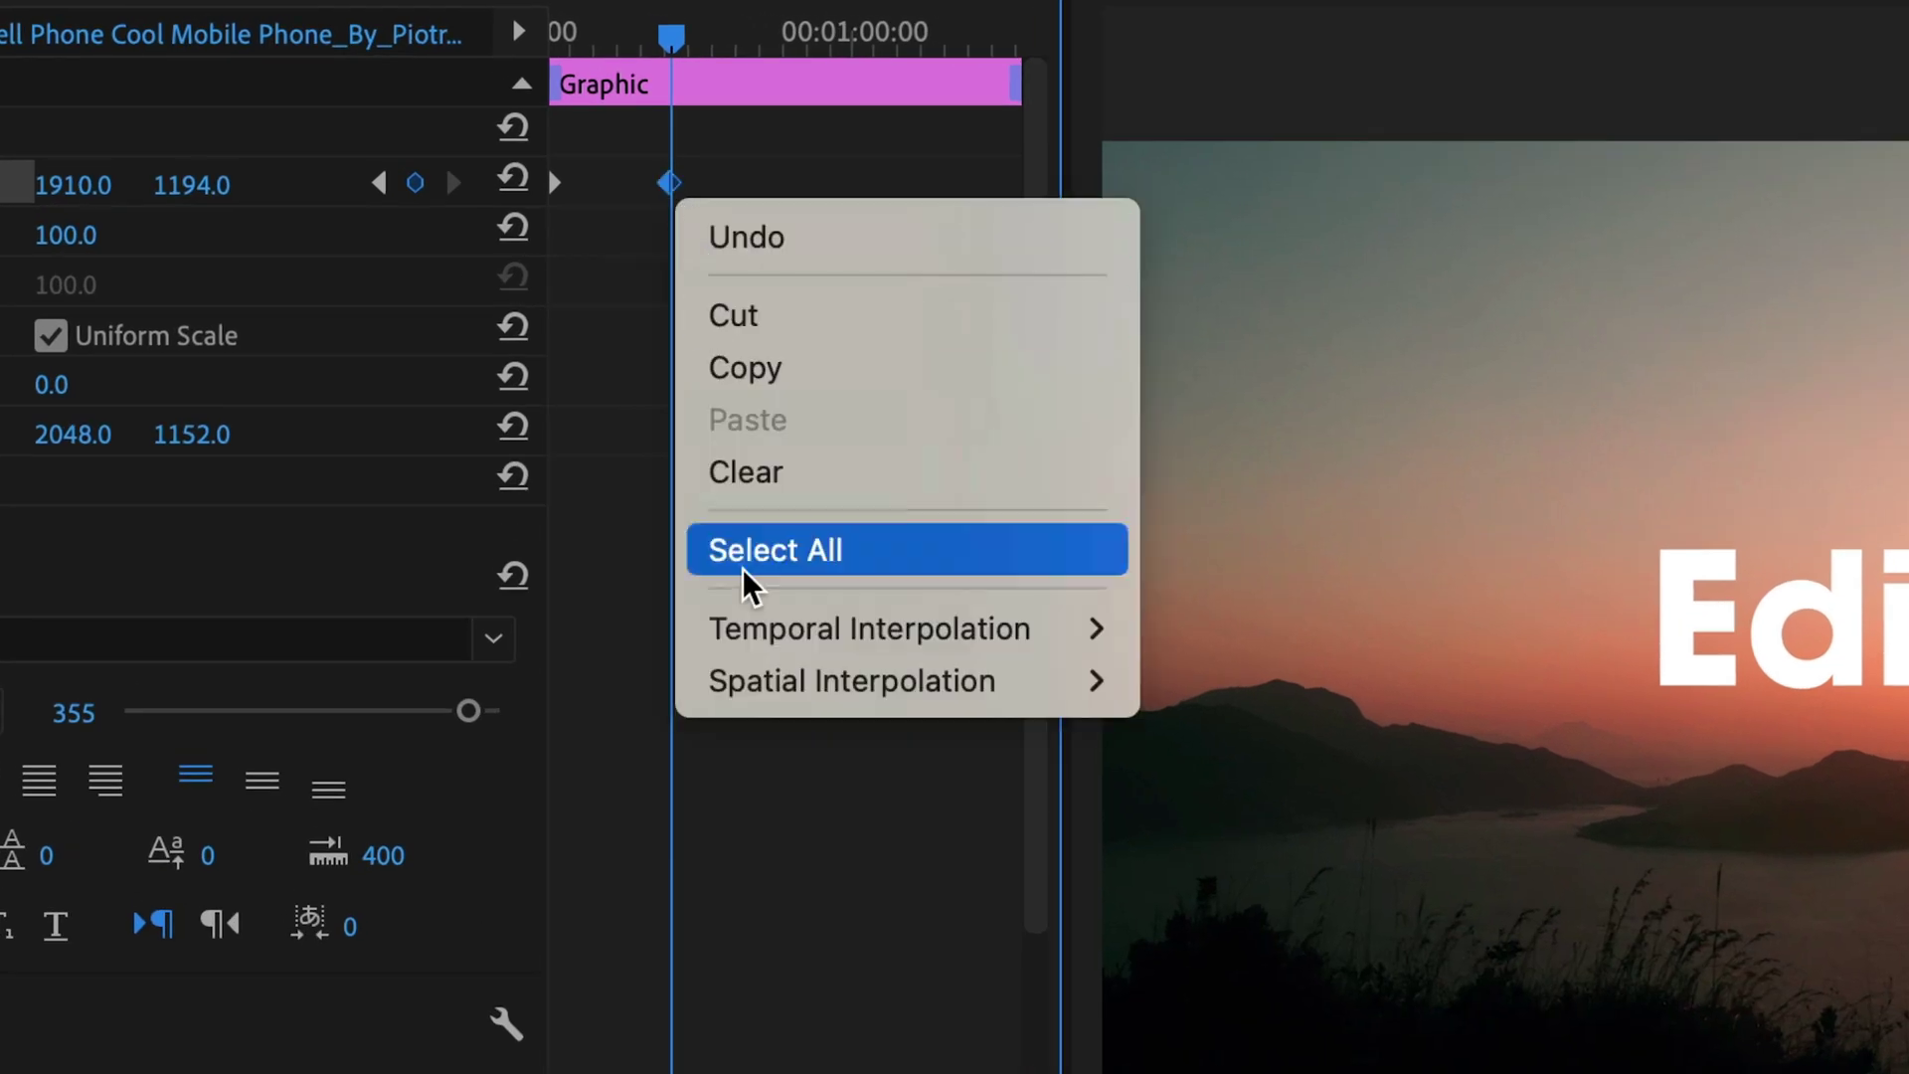
mouse_move(1010, 639)
click(1270, 917)
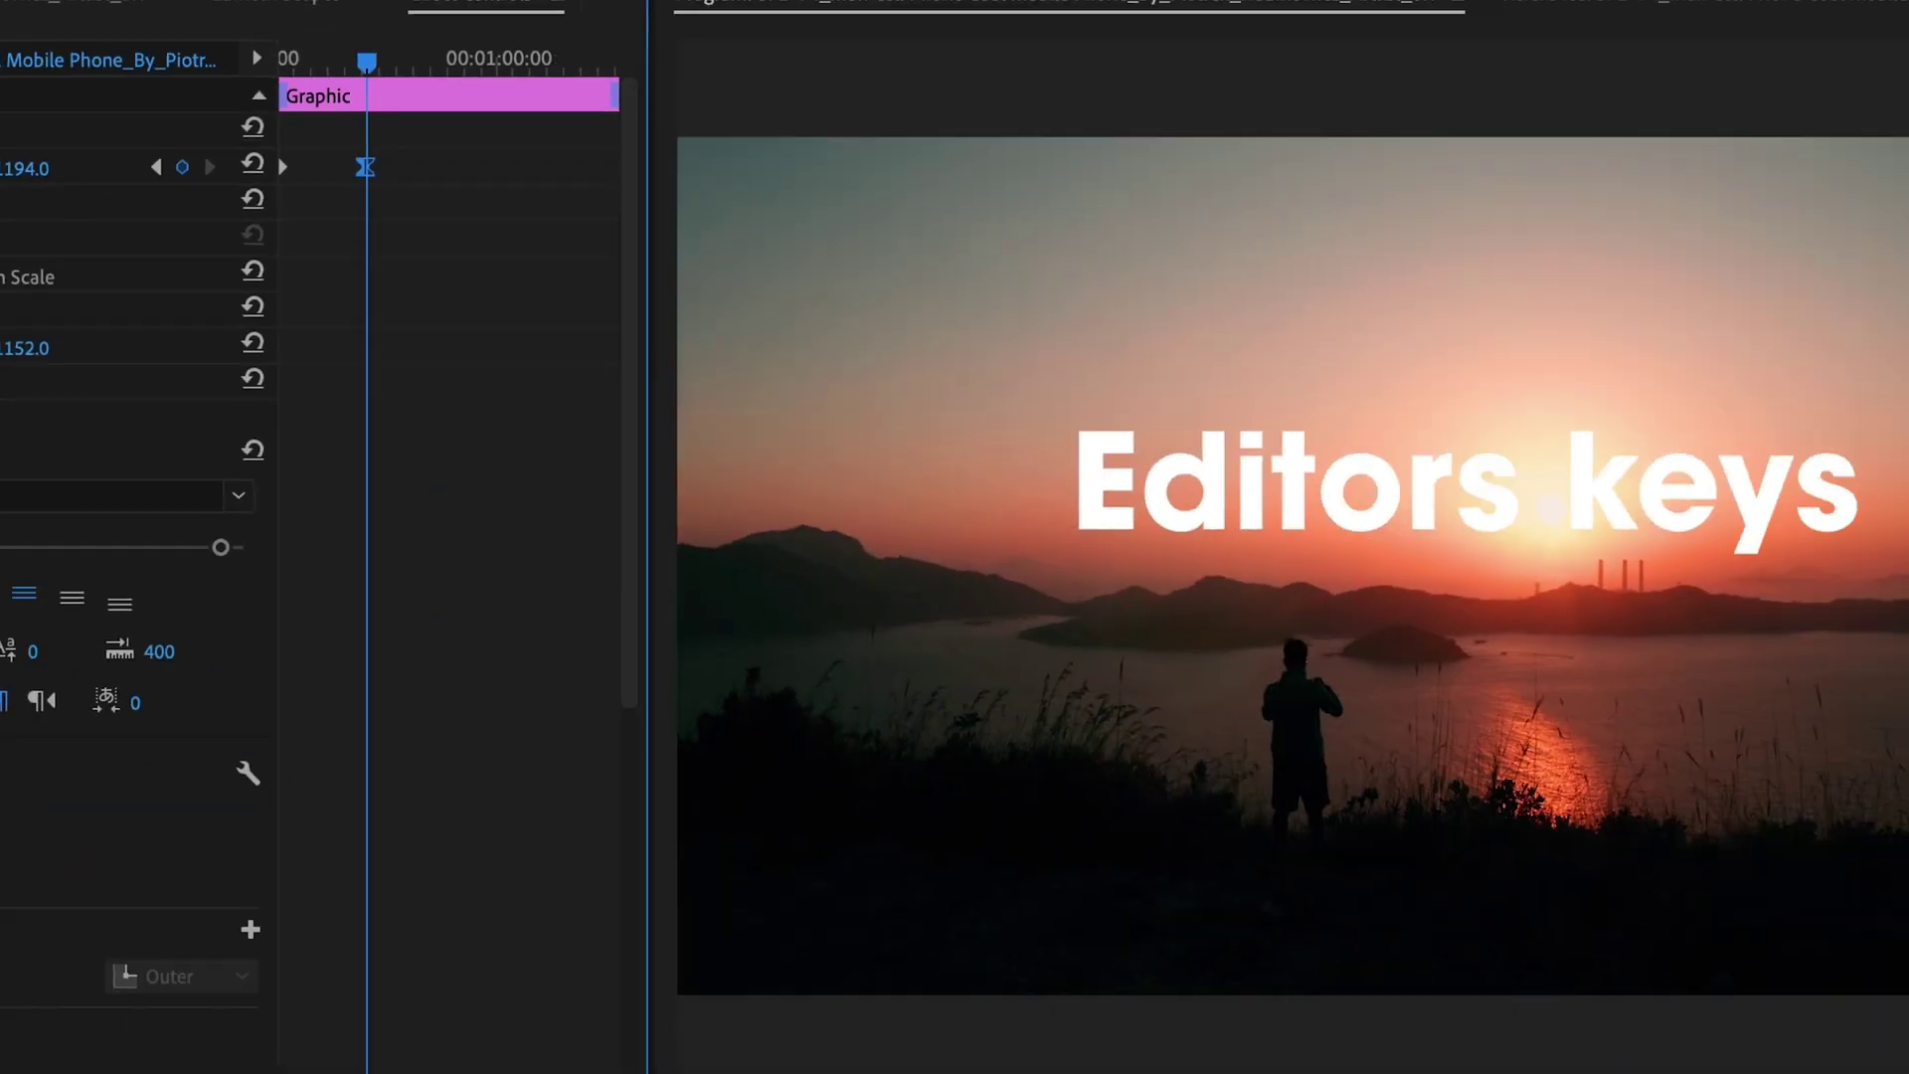
drag(731, 1054, 751, 1055)
key(space)
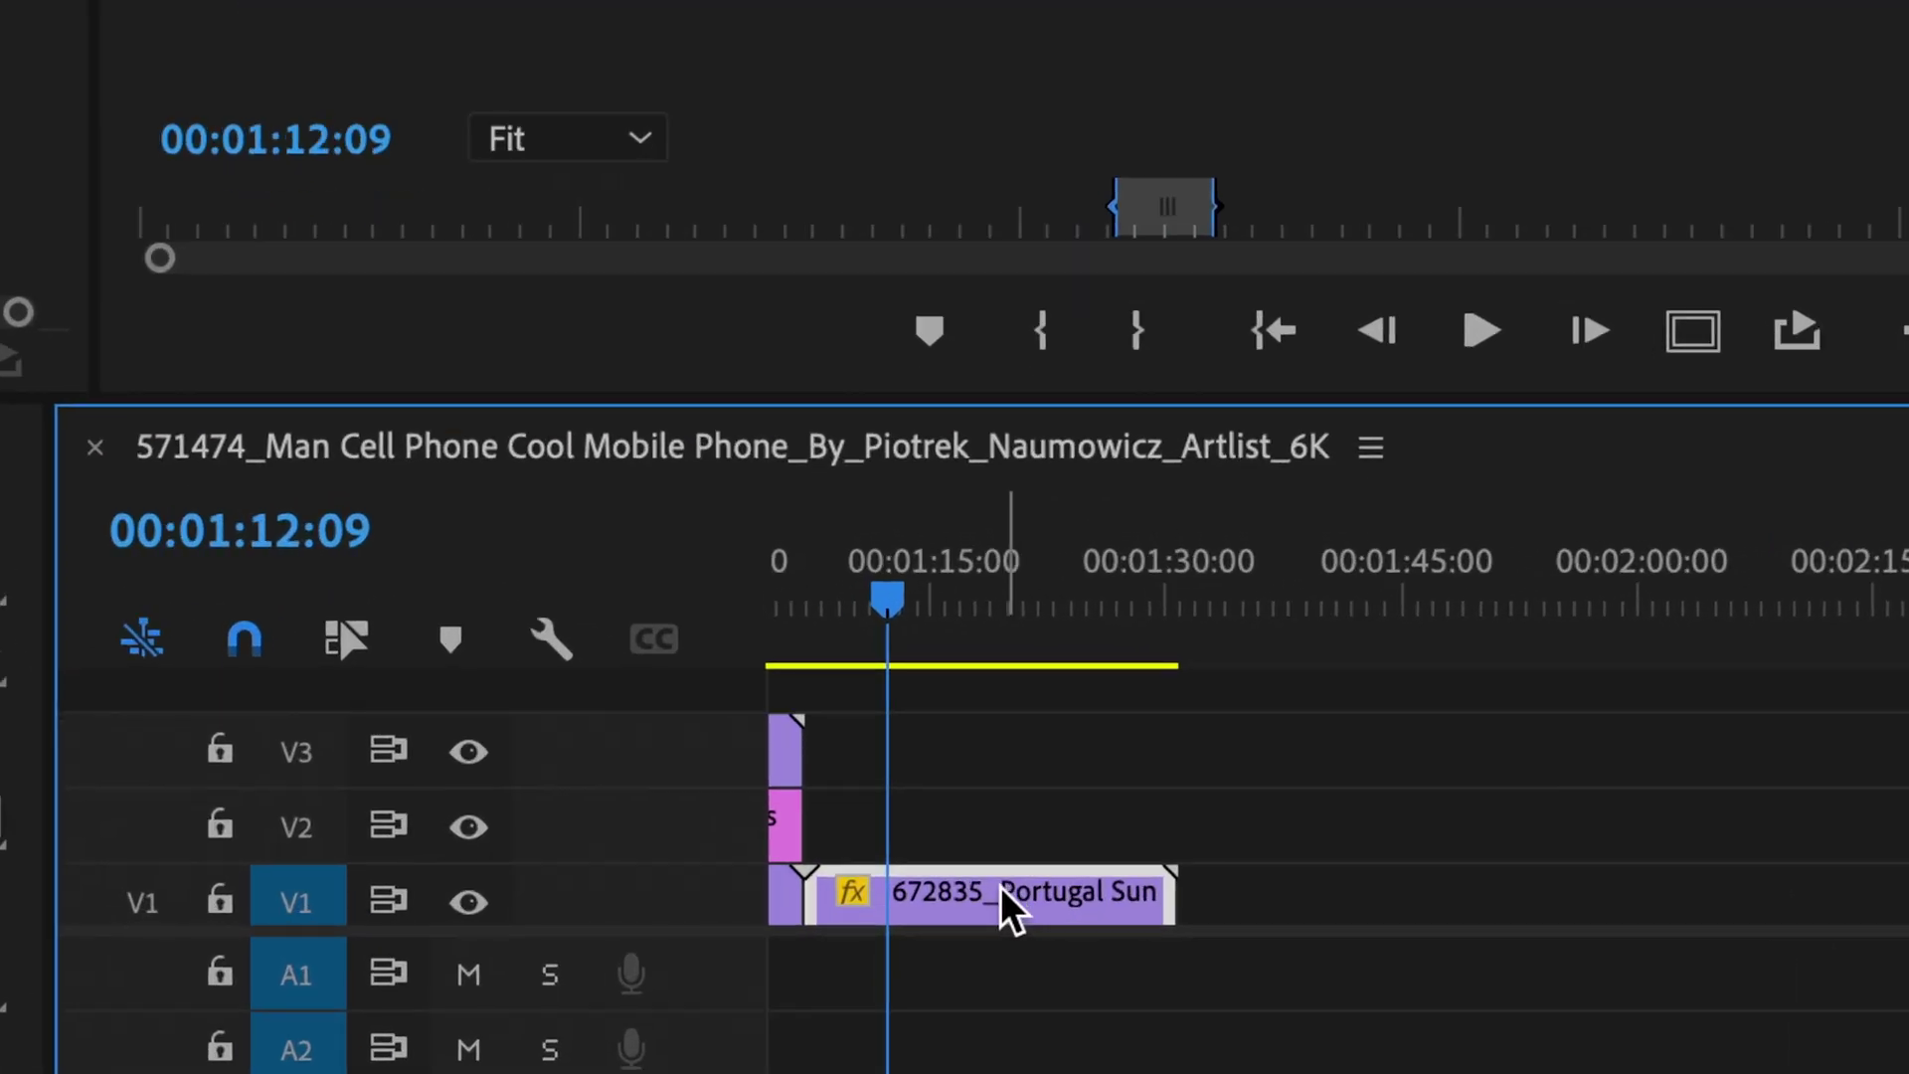
Select the 672835_Portugal Sunset clip on V1 to show its effect settings.
click(1029, 845)
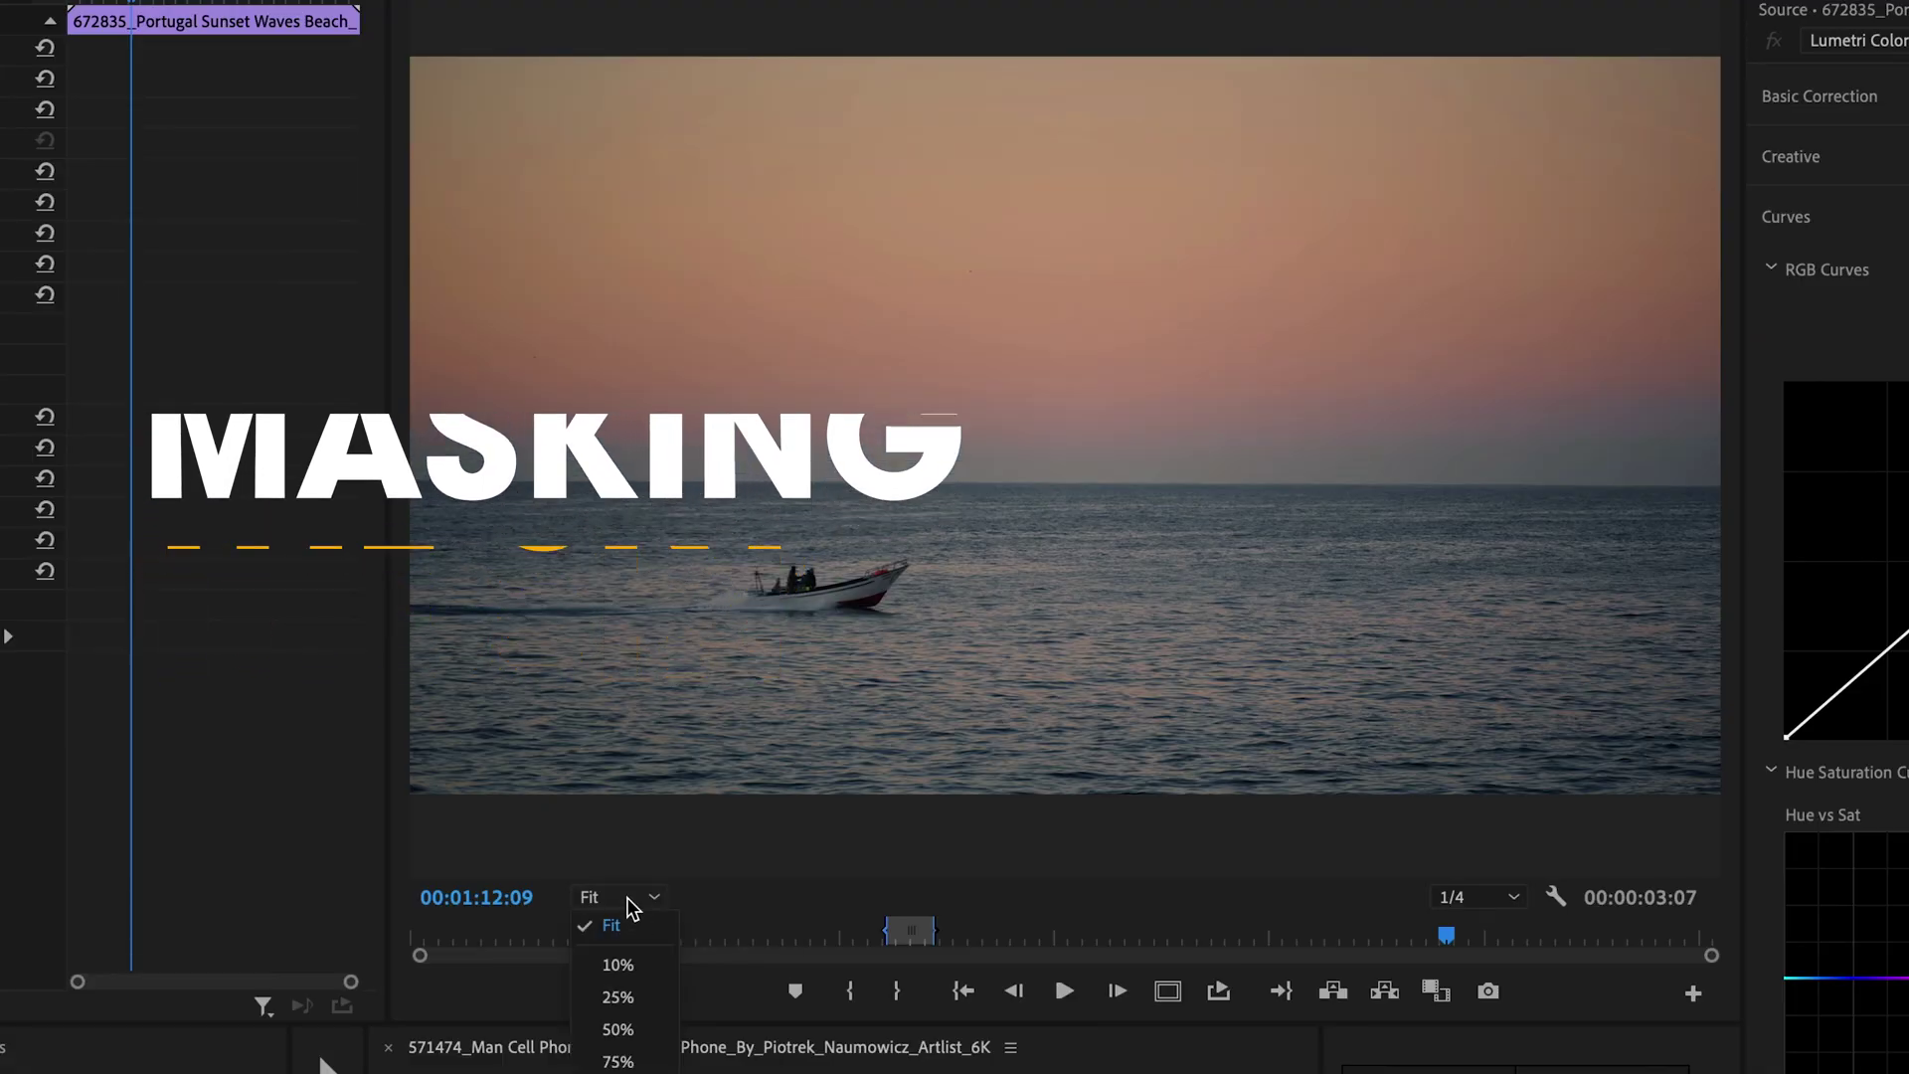
Draw a freehand horizon mask on the sea clip, feather it to 107, and fit the preview.
click(618, 998)
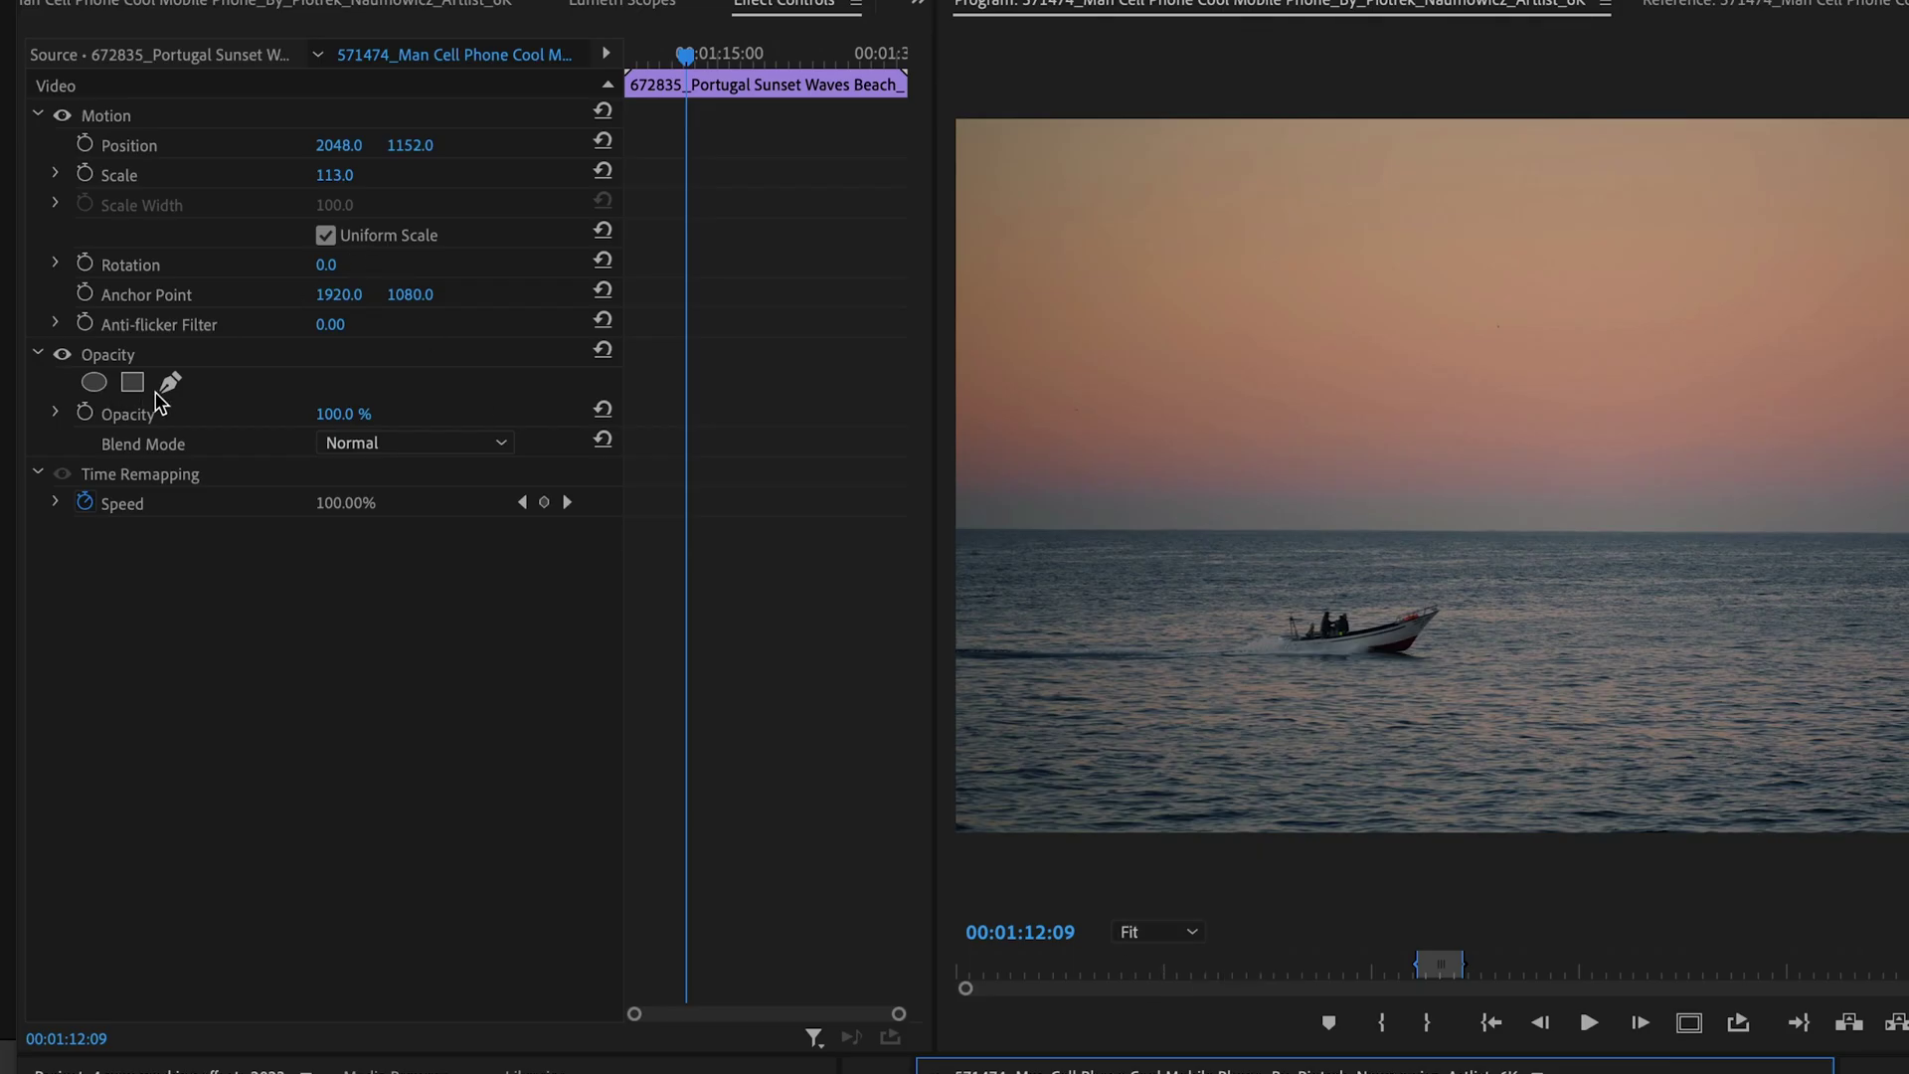
click(169, 383)
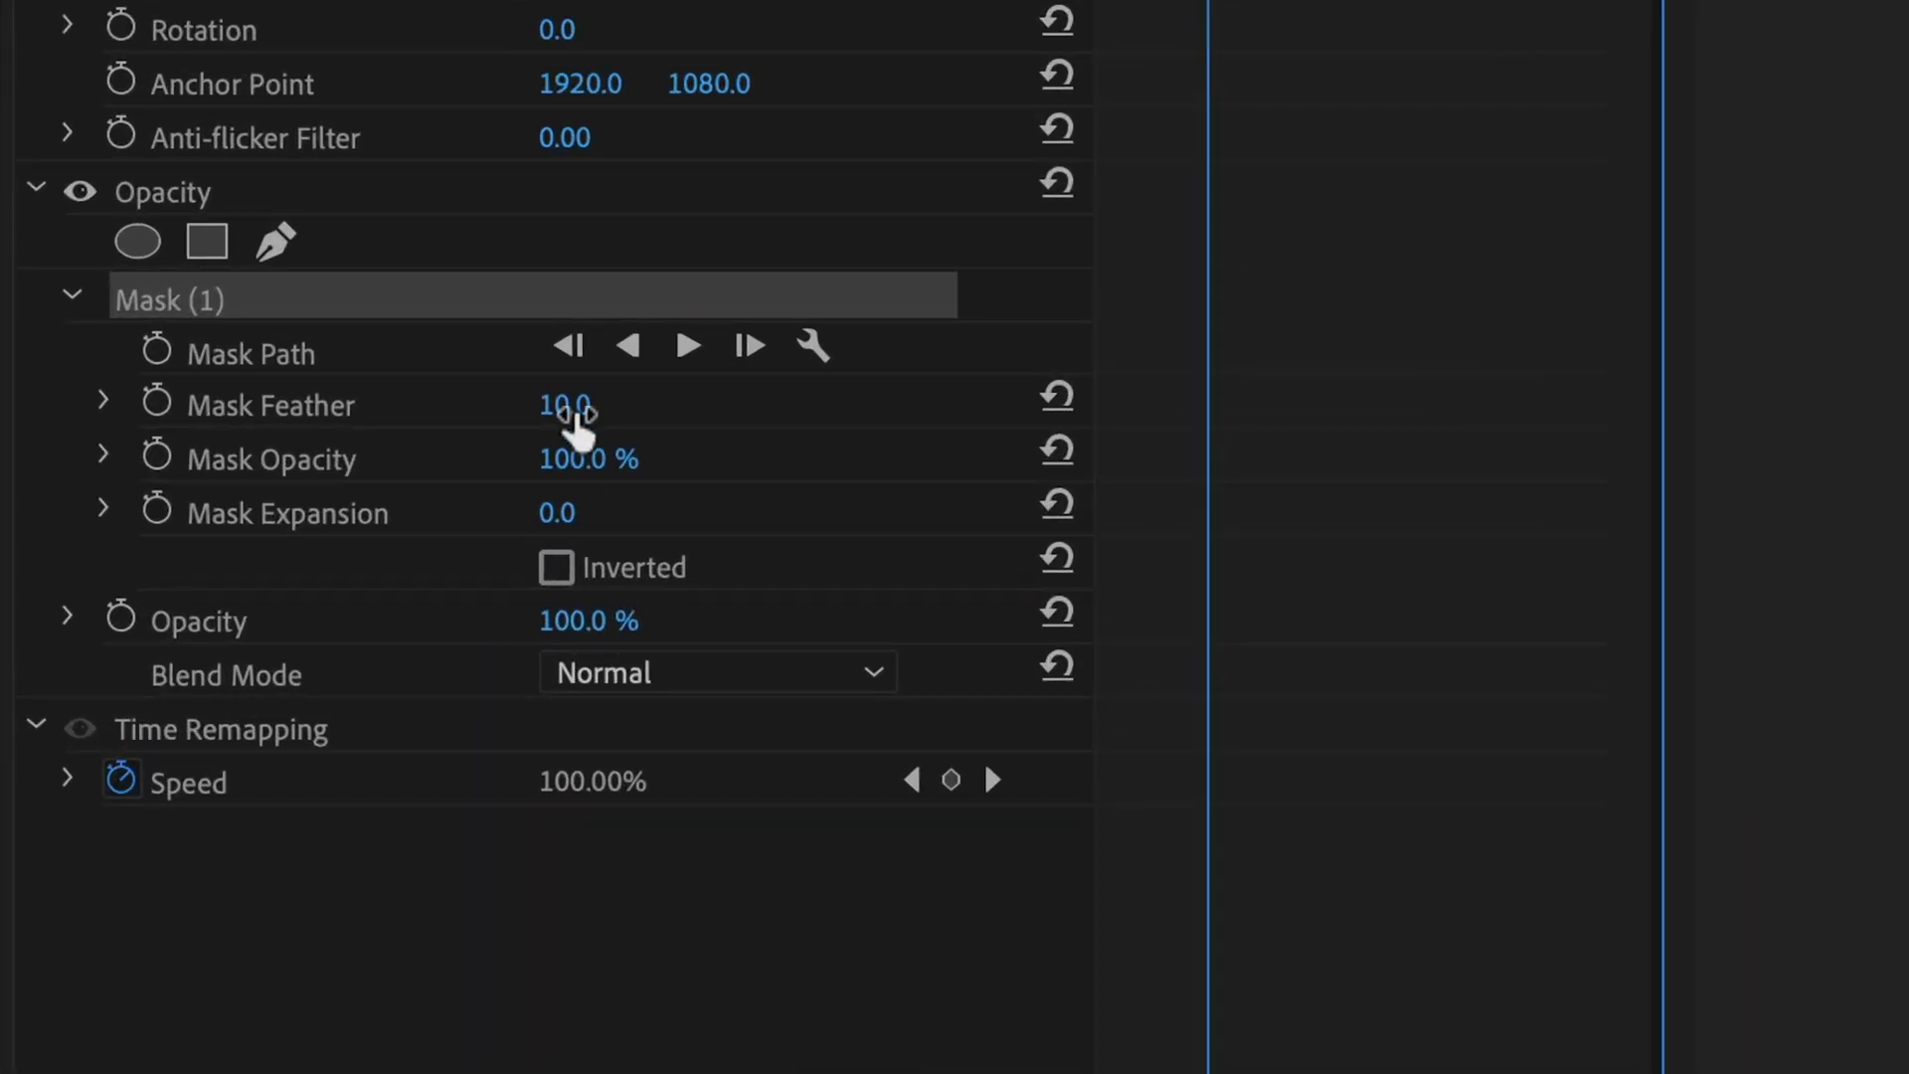
drag(578, 418, 617, 404)
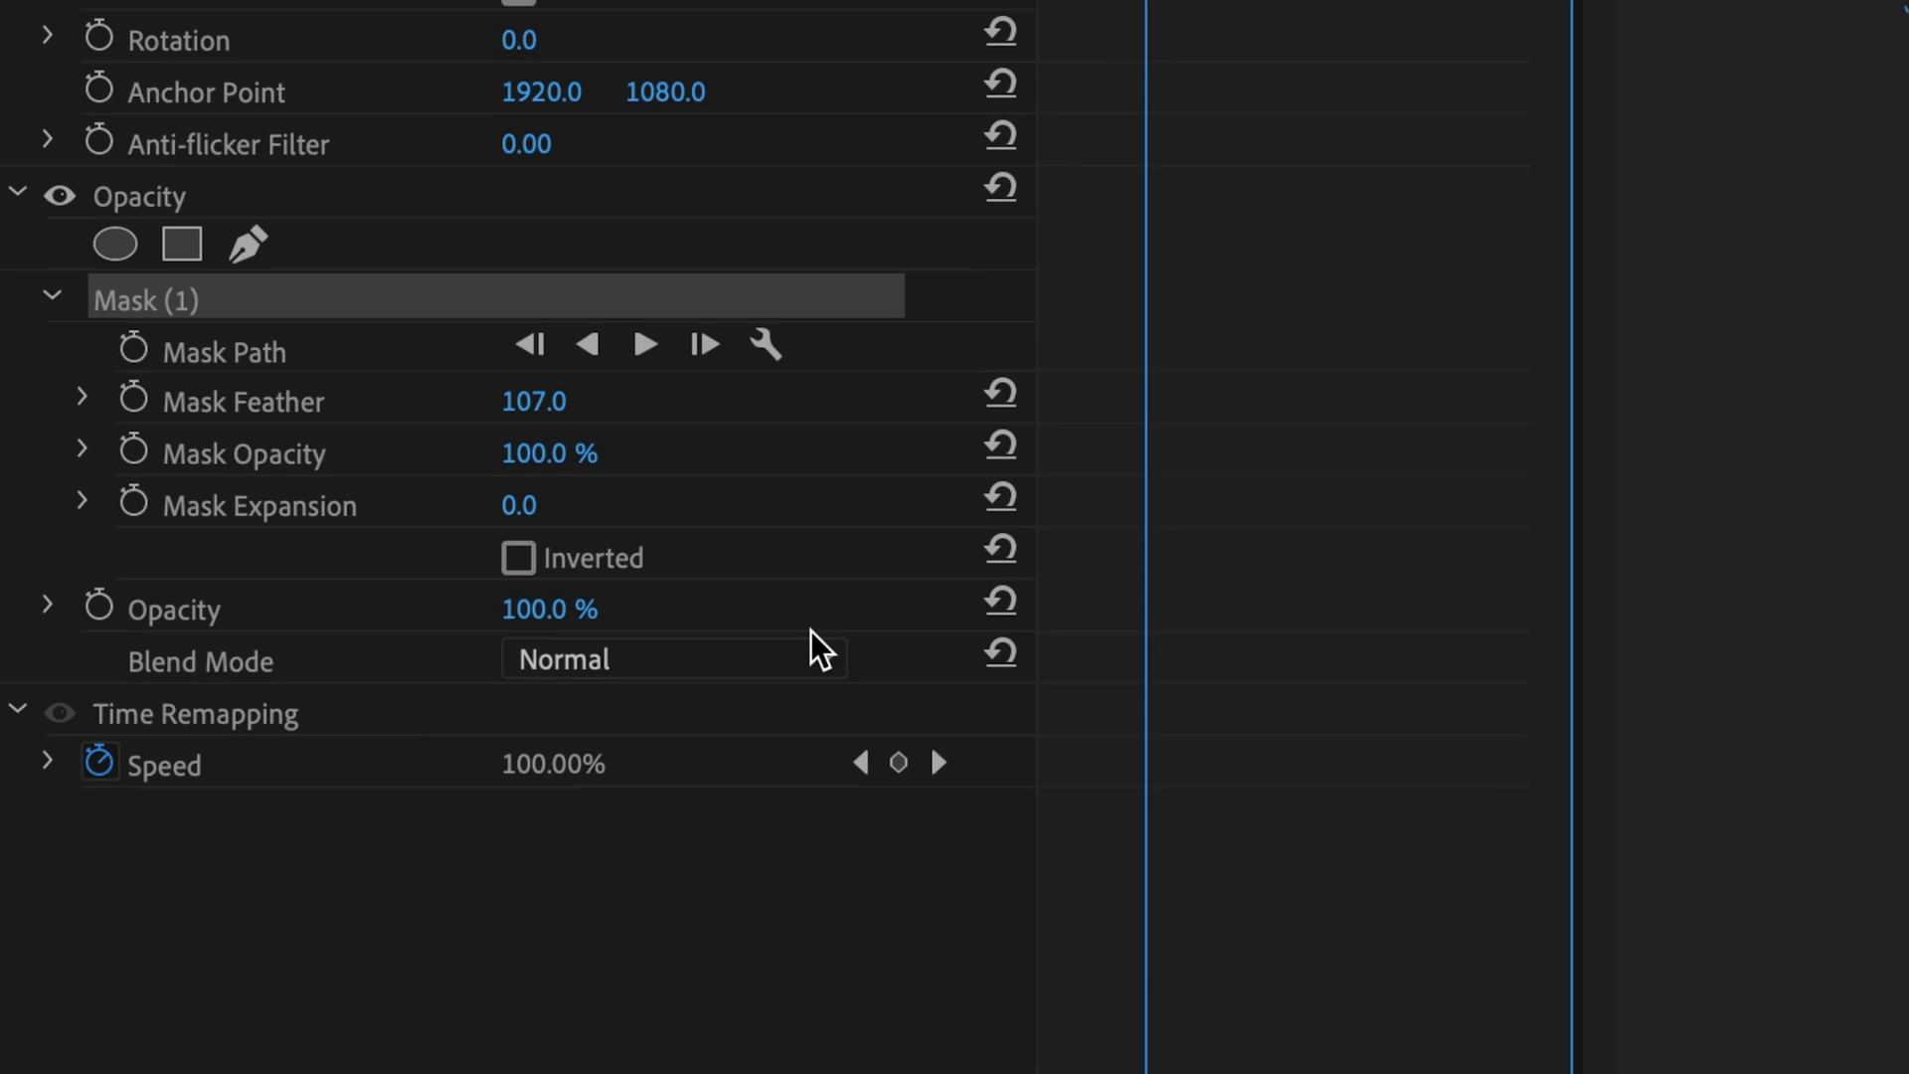
click(656, 722)
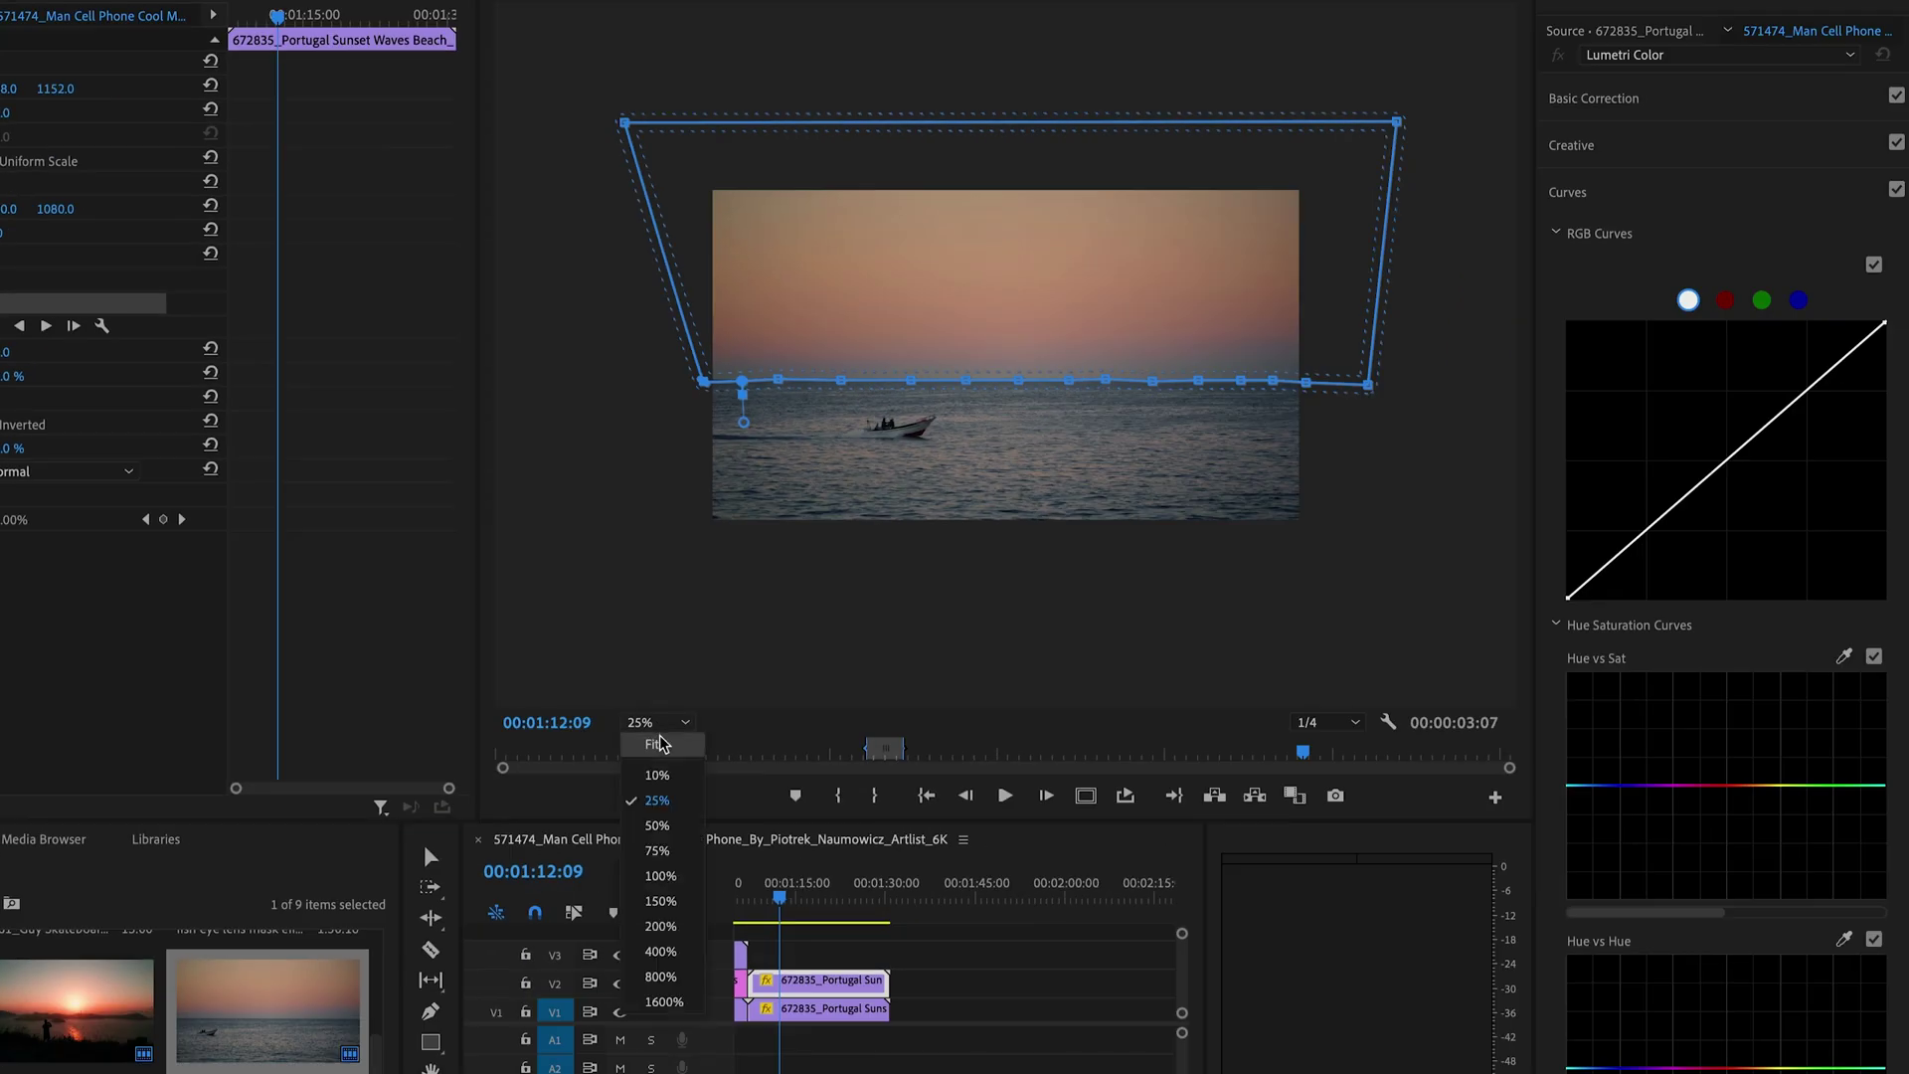
click(659, 743)
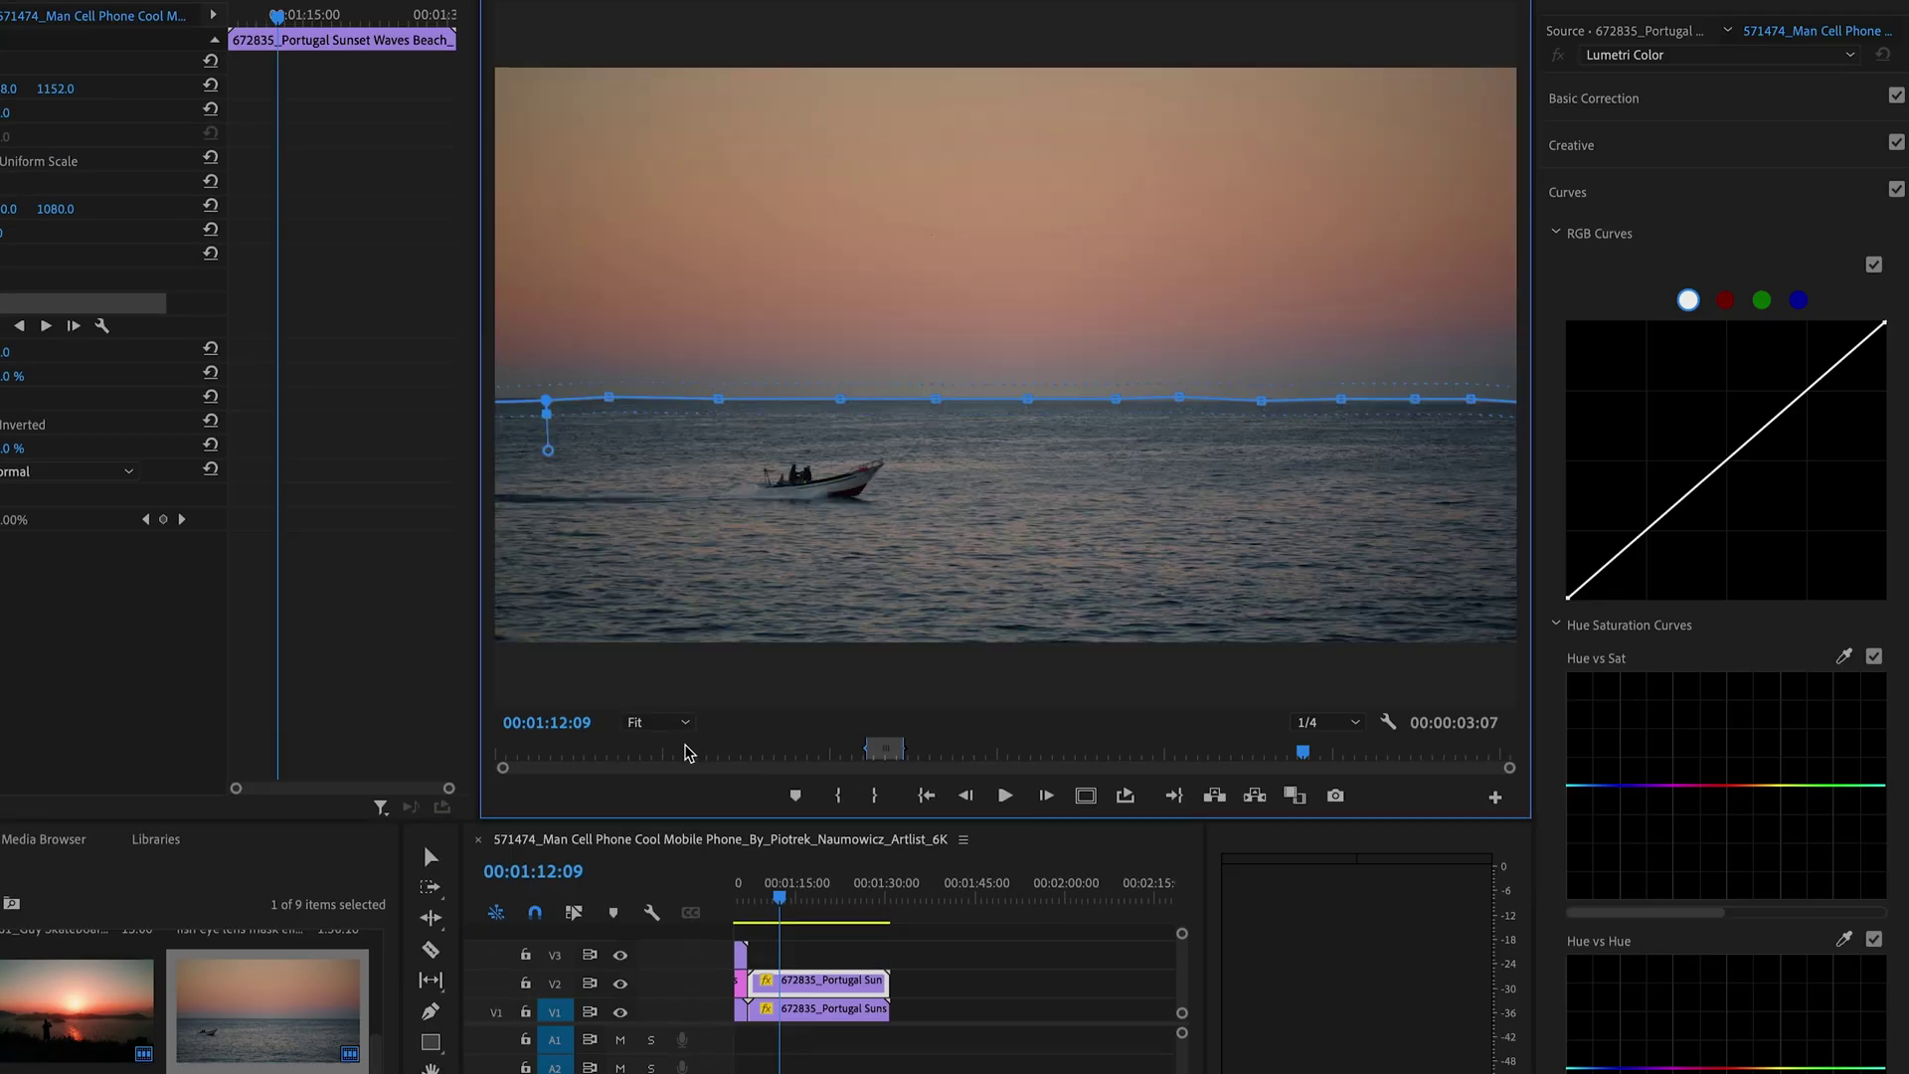
Keep the preview at Fit and warm the sky's Lumetri Temperature toward 48.3.
click(656, 722)
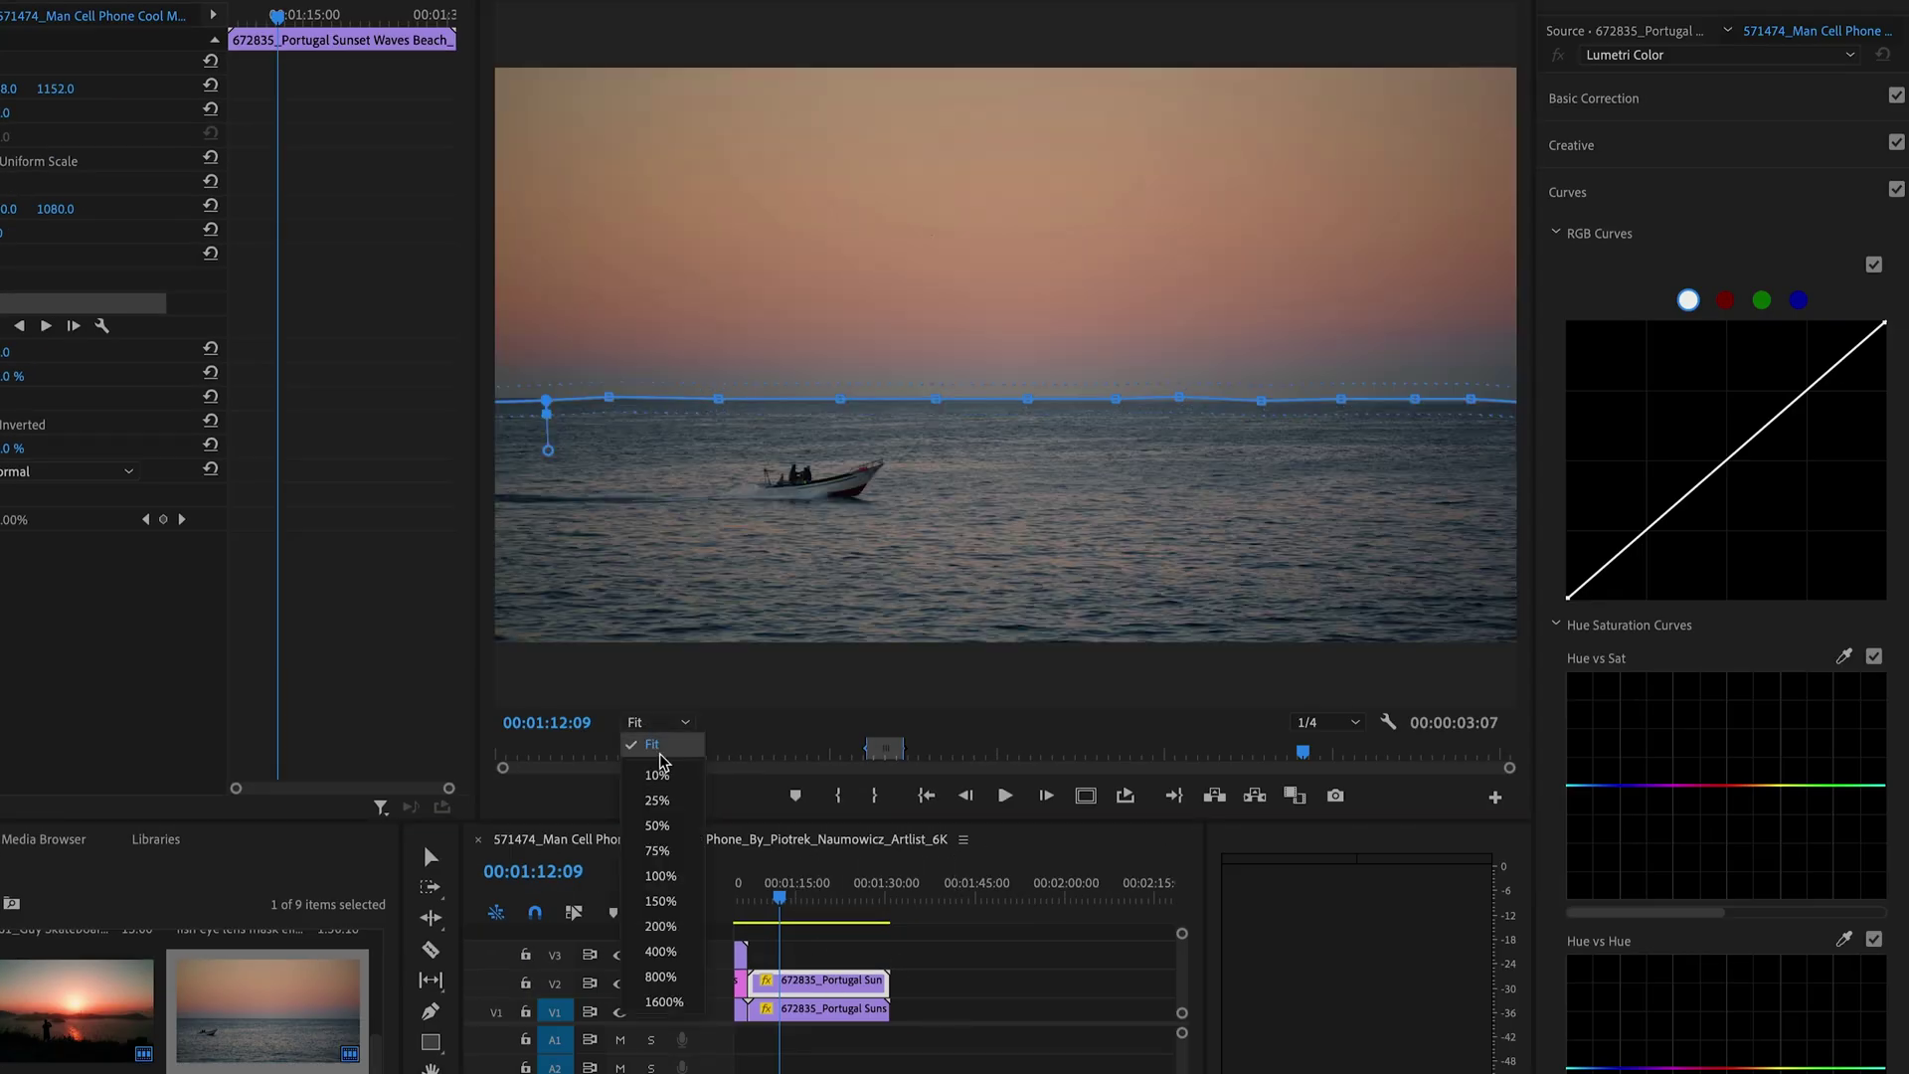
click(728, 786)
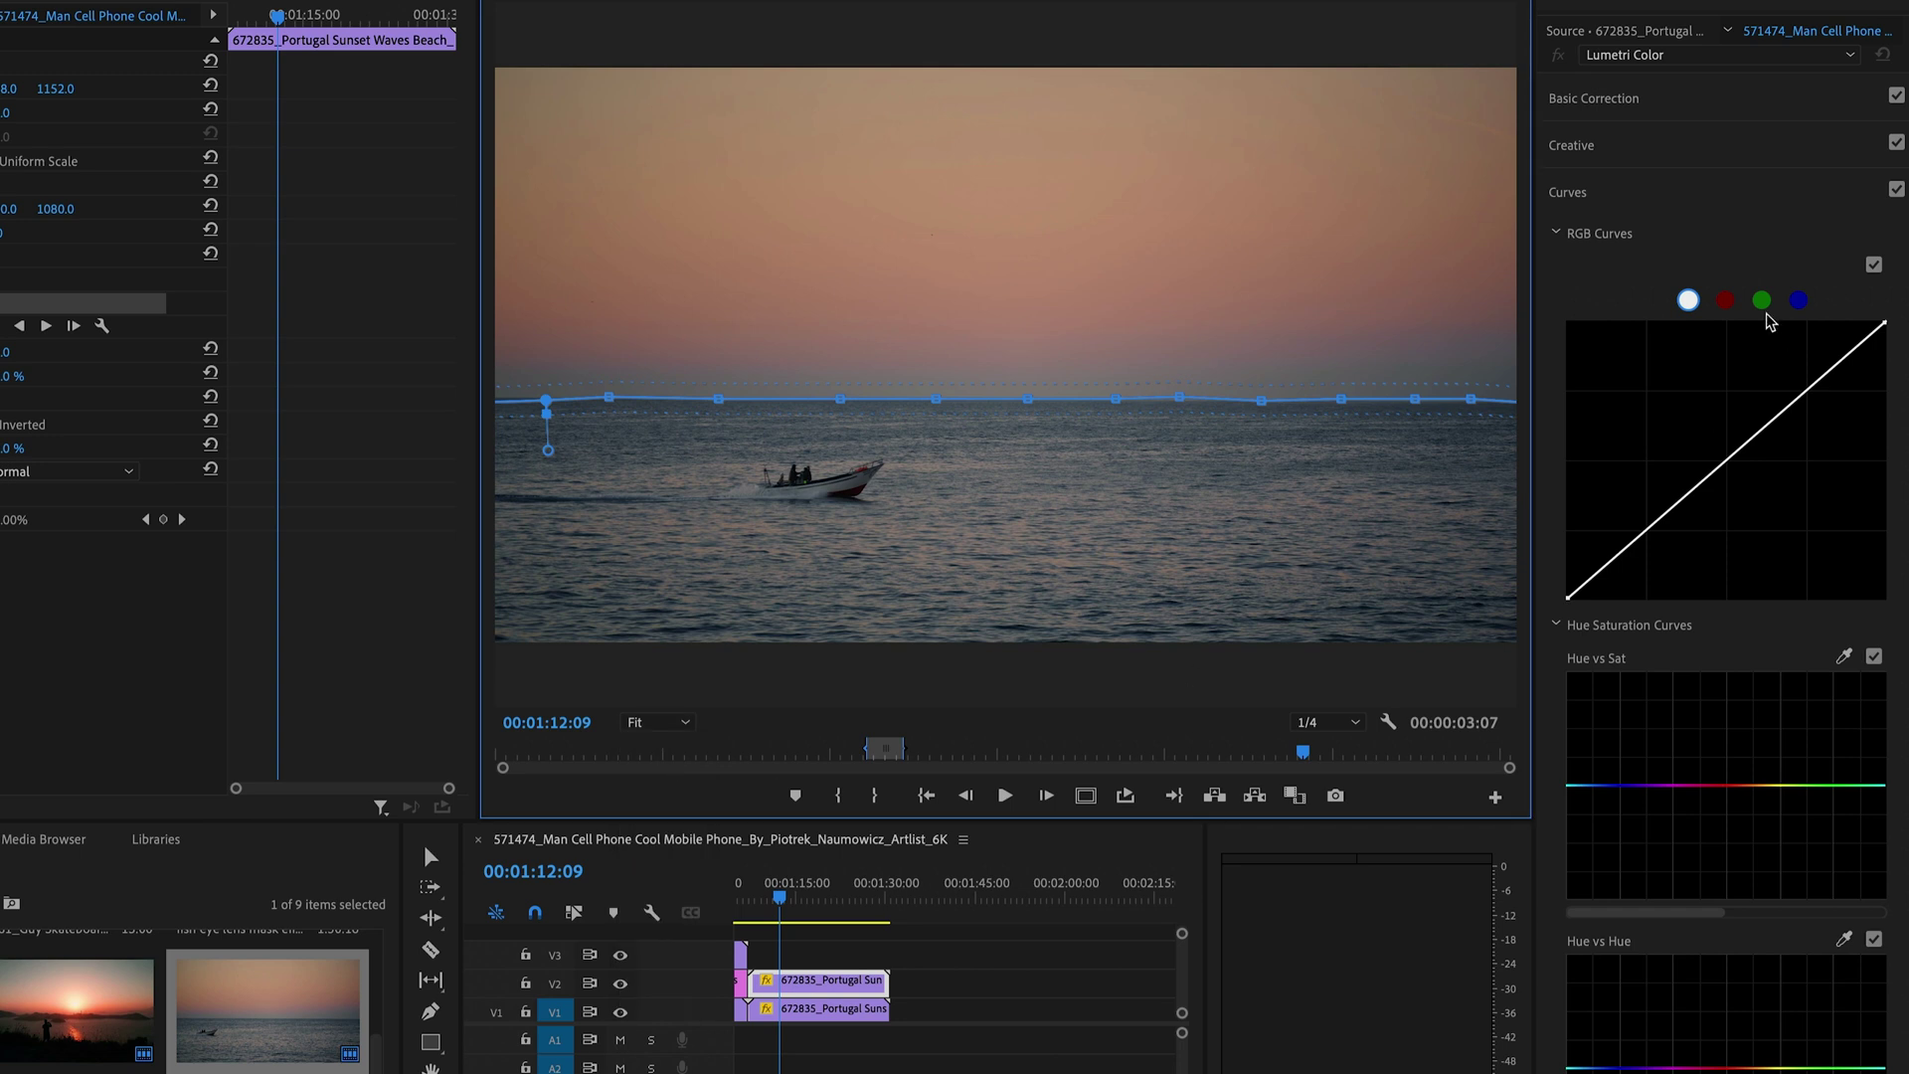
click(1606, 100)
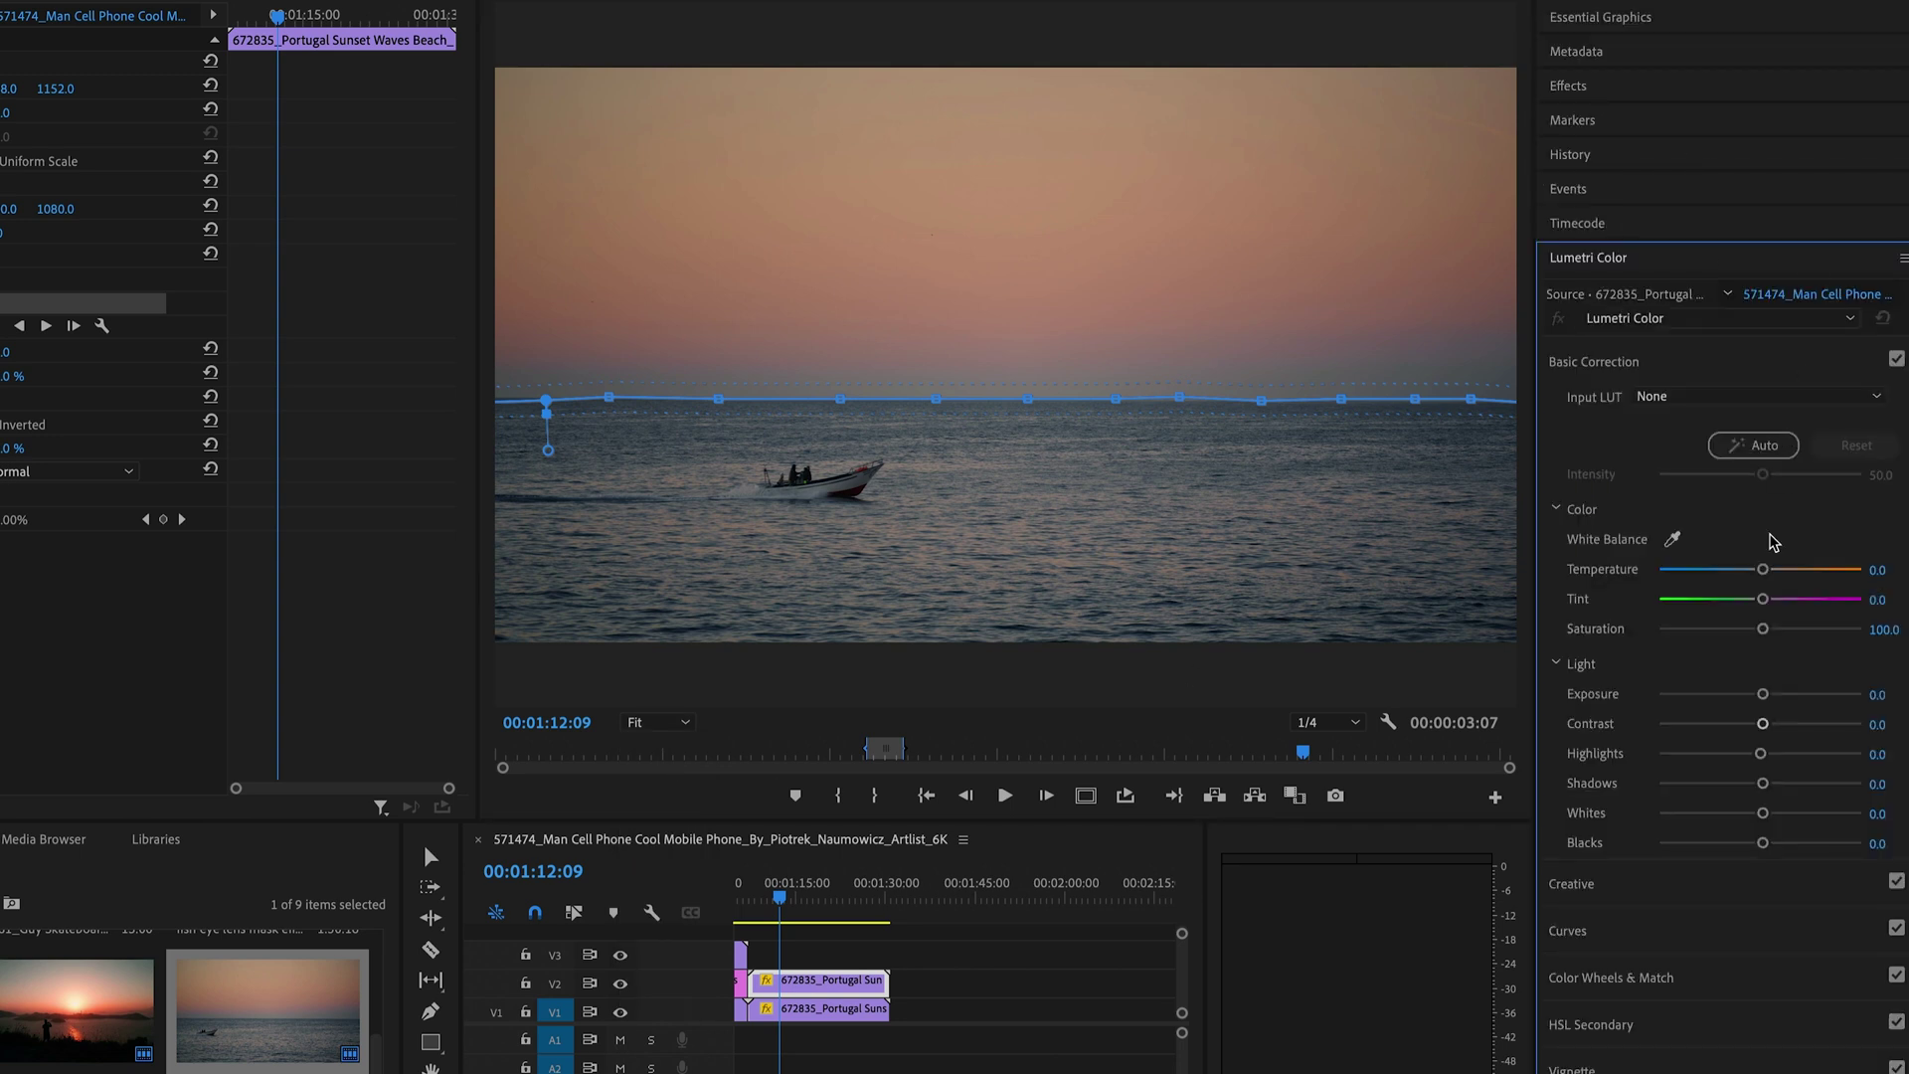
drag(1763, 568, 1780, 569)
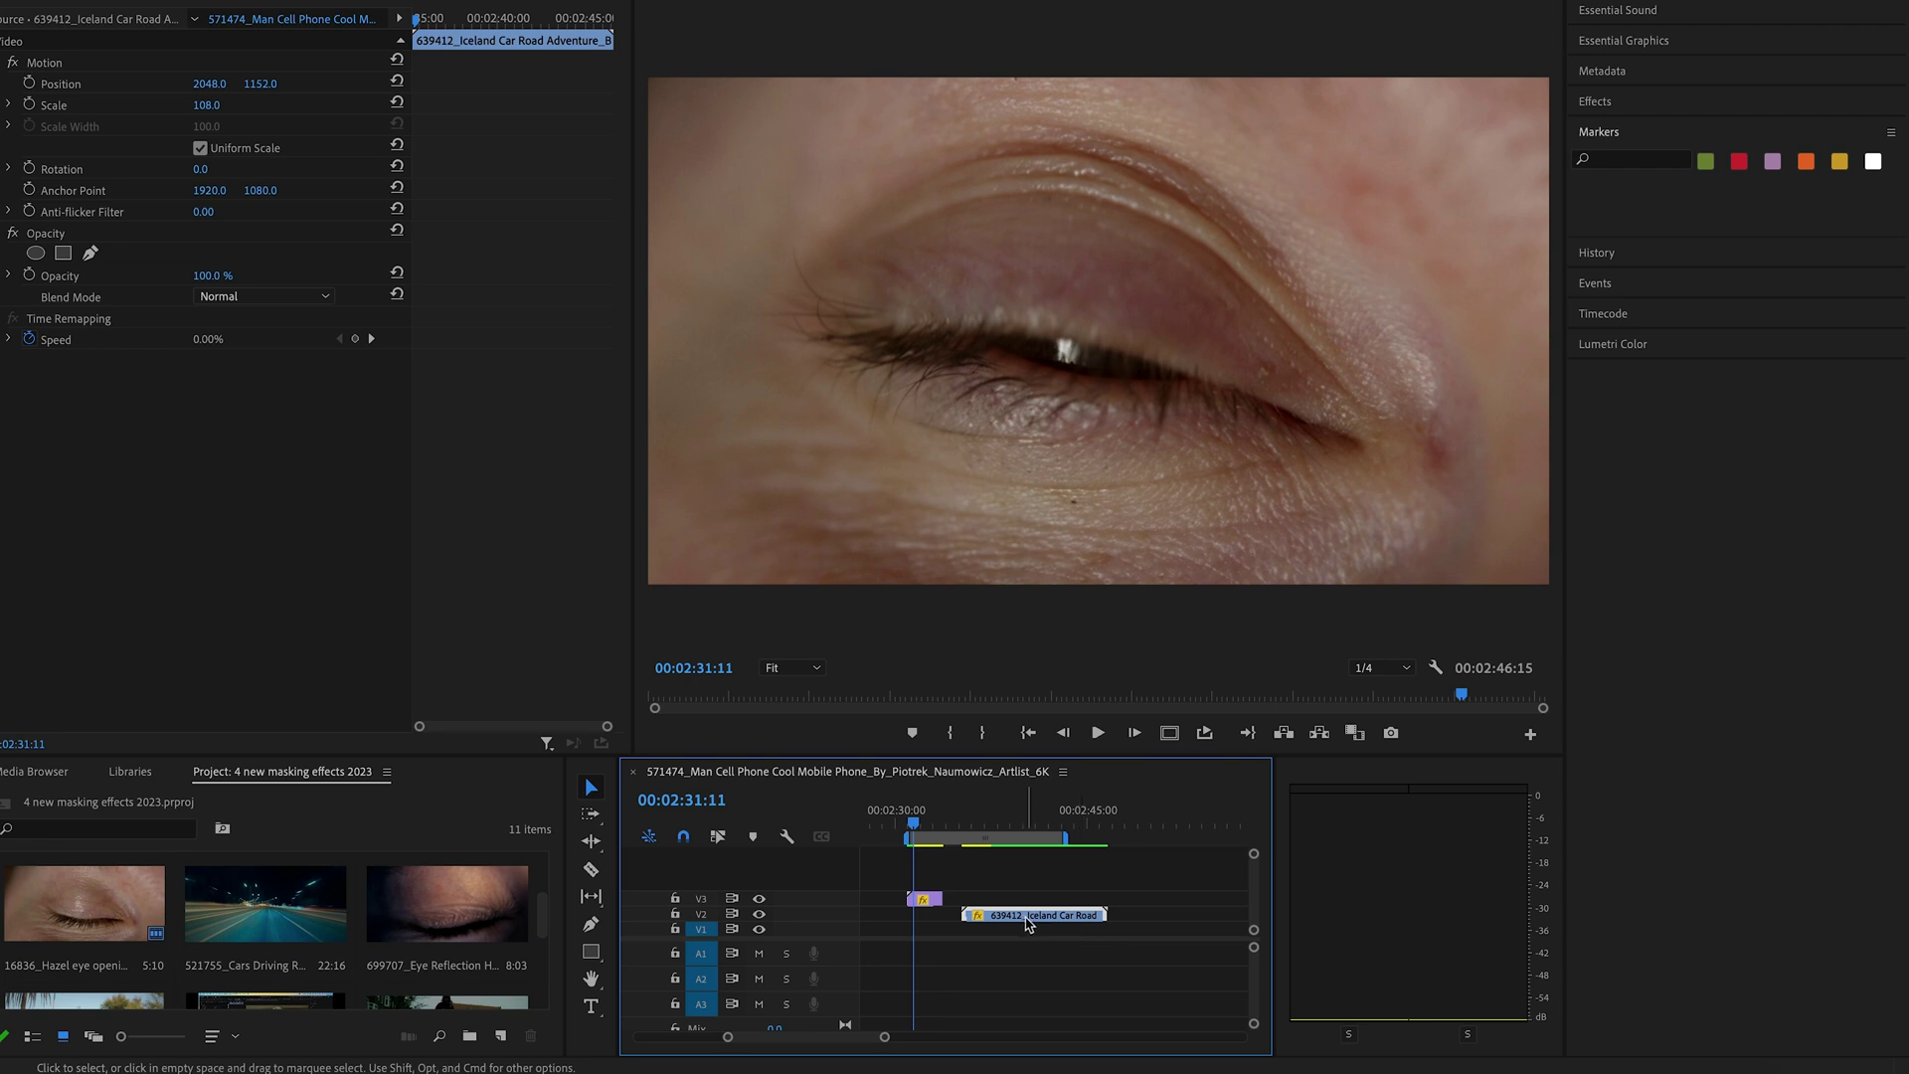
Move the 639412_Iceland Car Road clip on V2 left beneath the eye clip and preview it.
drag(1026, 917, 997, 926)
mouse_move(913, 826)
mouse_down()
mouse_move(947, 831)
mouse_move(923, 831)
mouse_up()
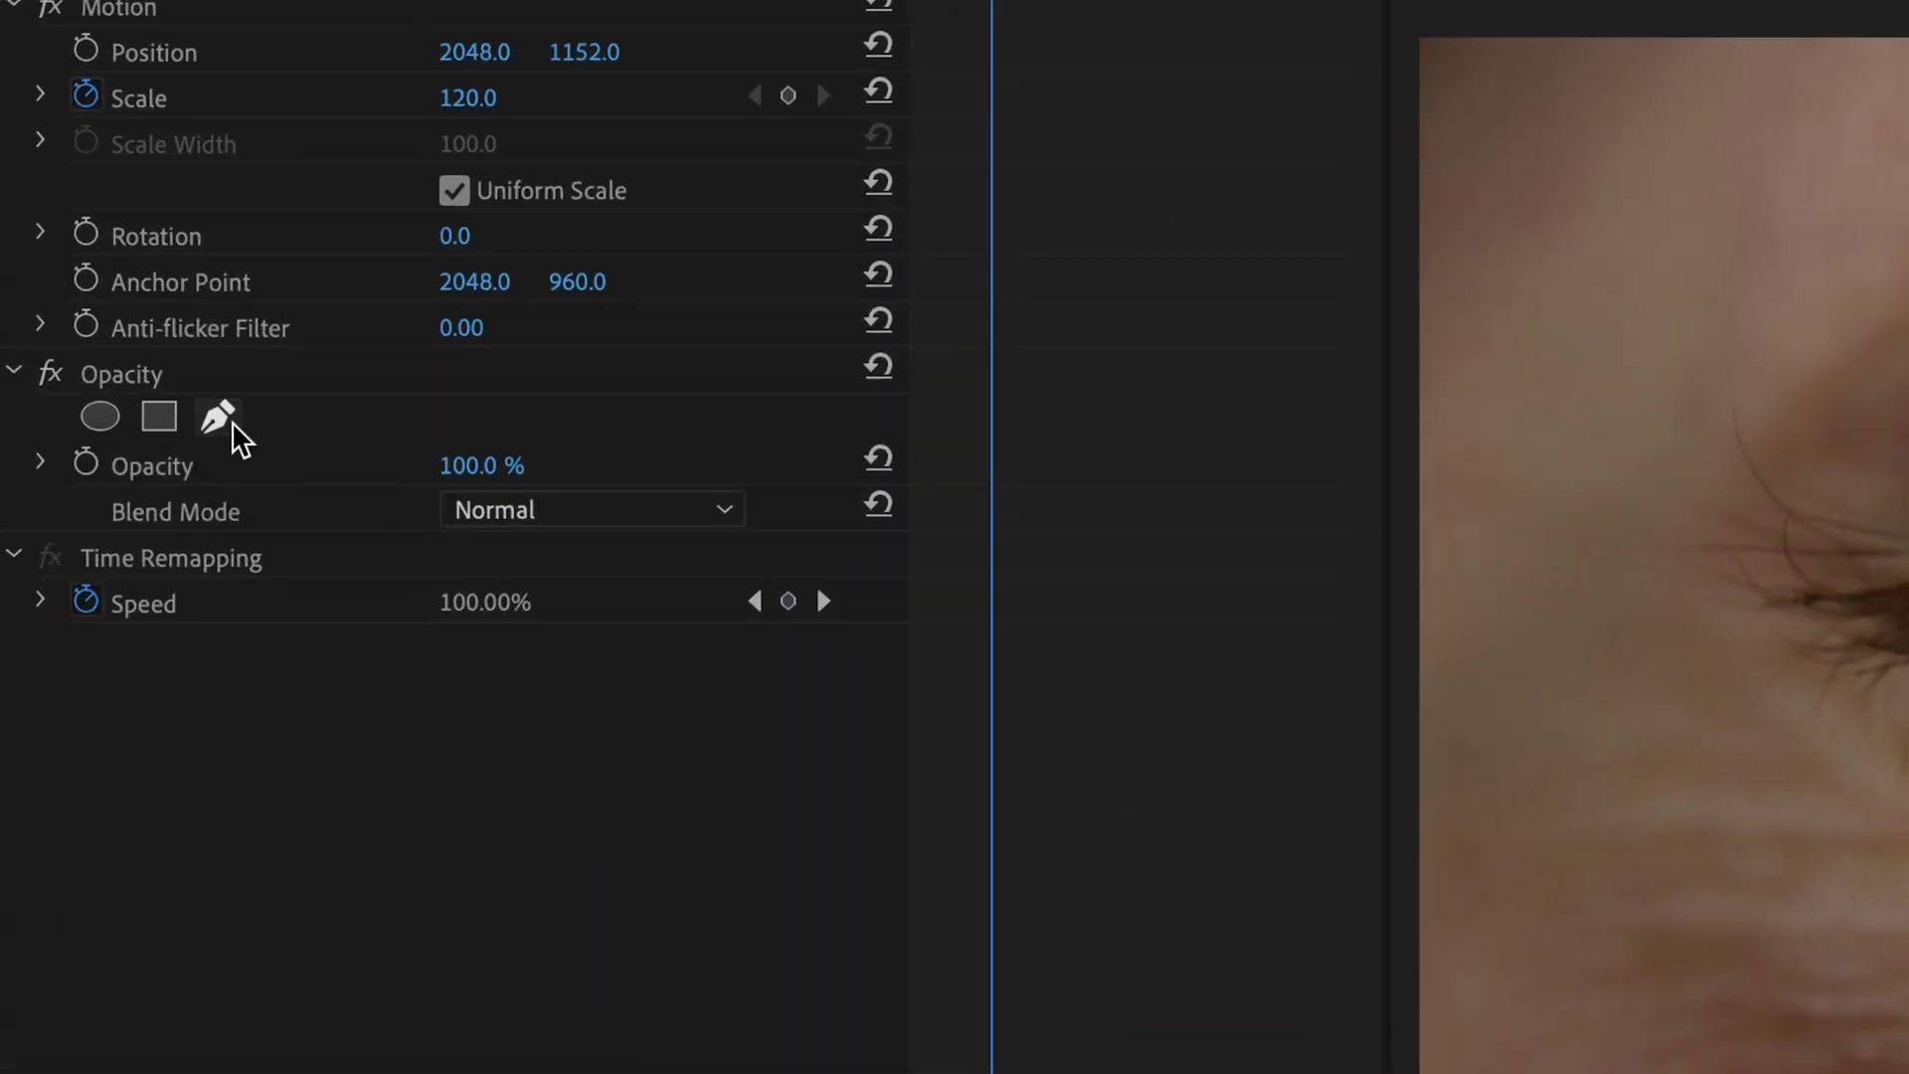
Trace a closed pen mask around the eye opening and set it to Inverted.
click(214, 422)
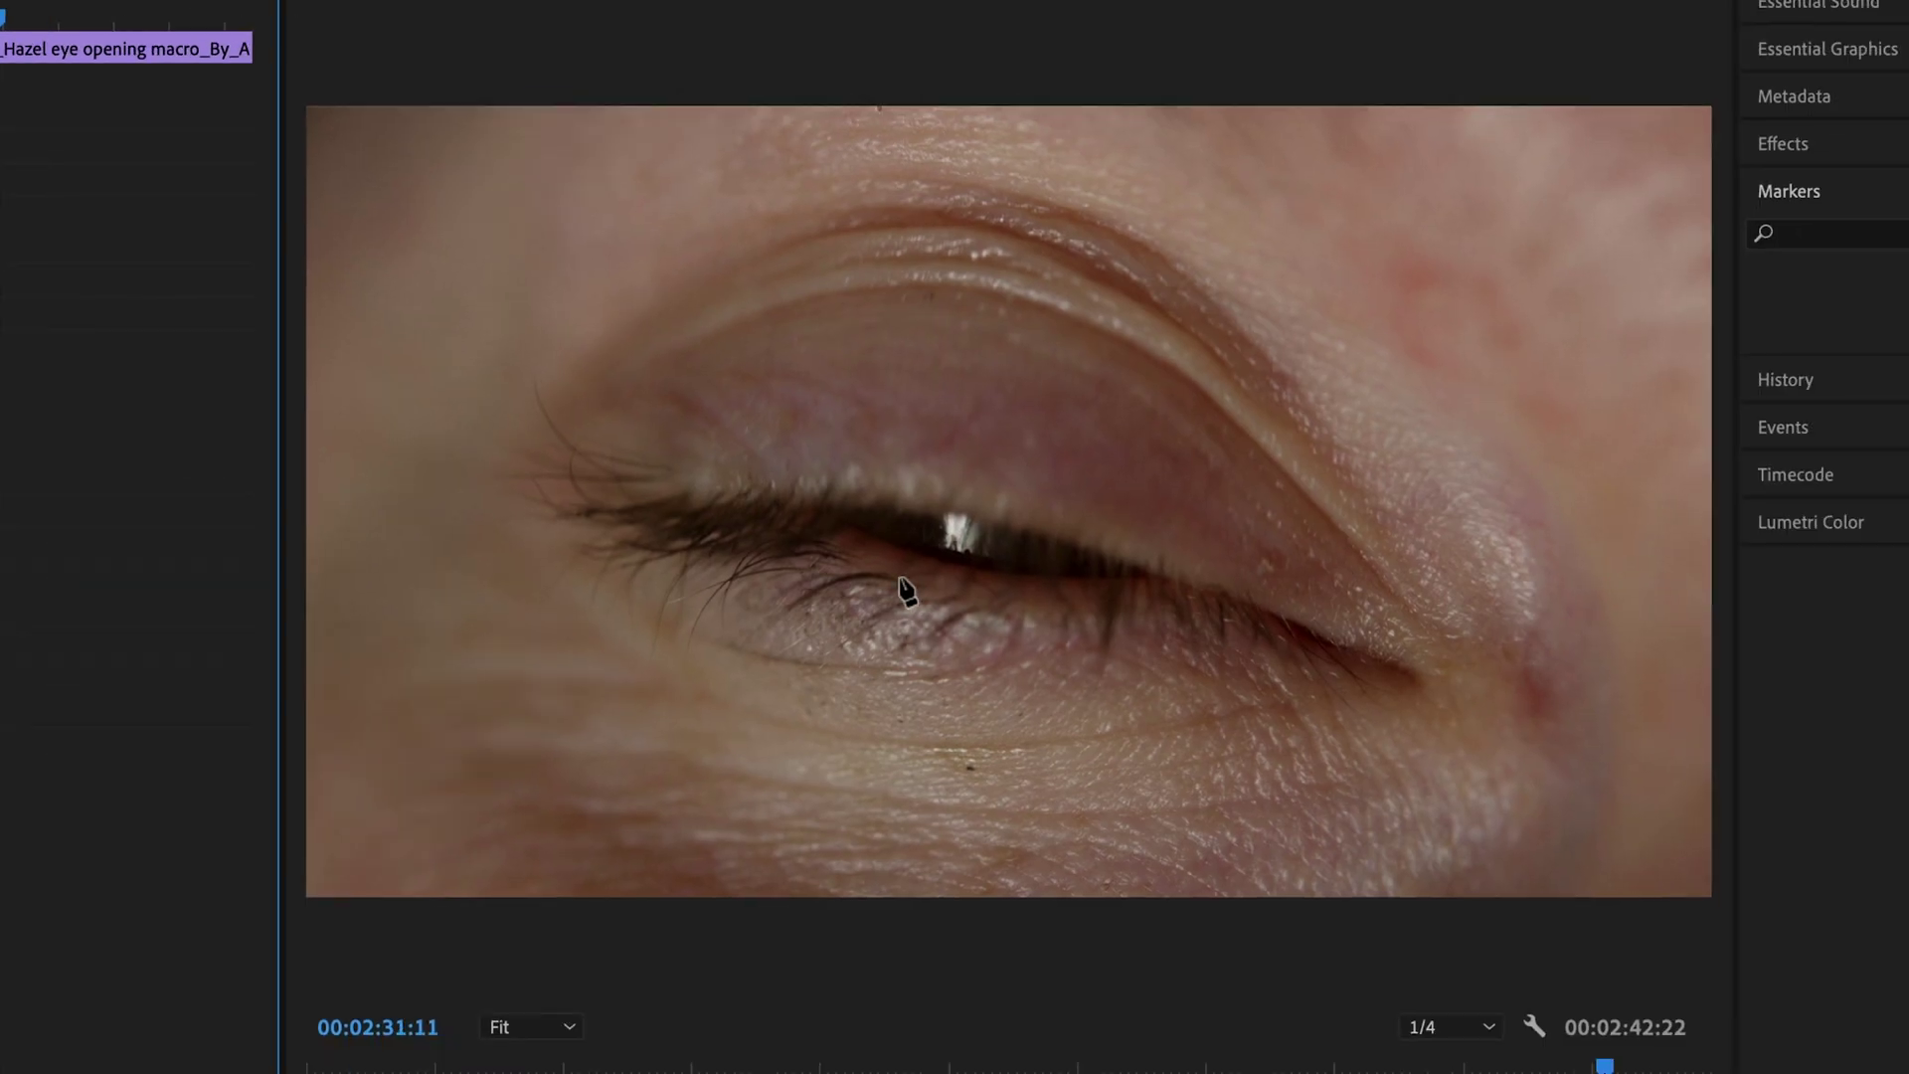
click(845, 527)
click(874, 538)
click(896, 549)
click(918, 555)
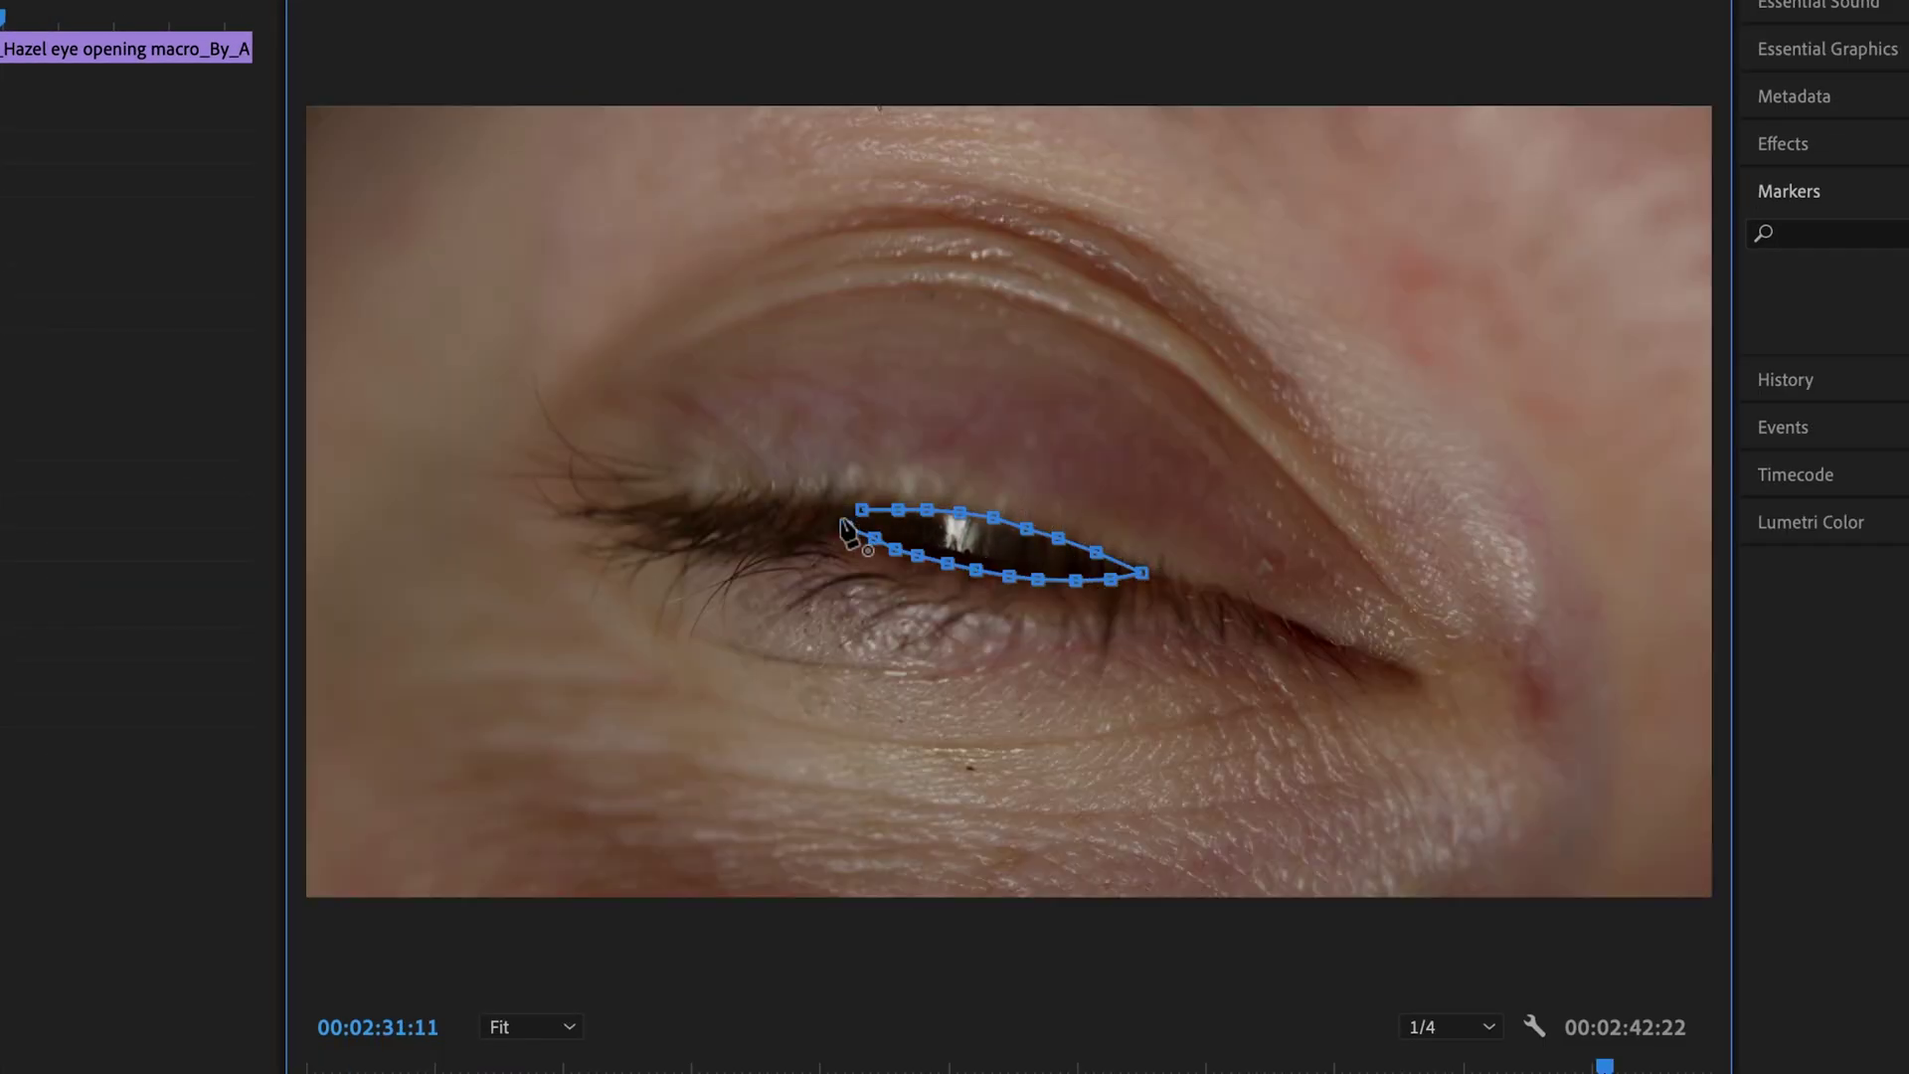
click(846, 530)
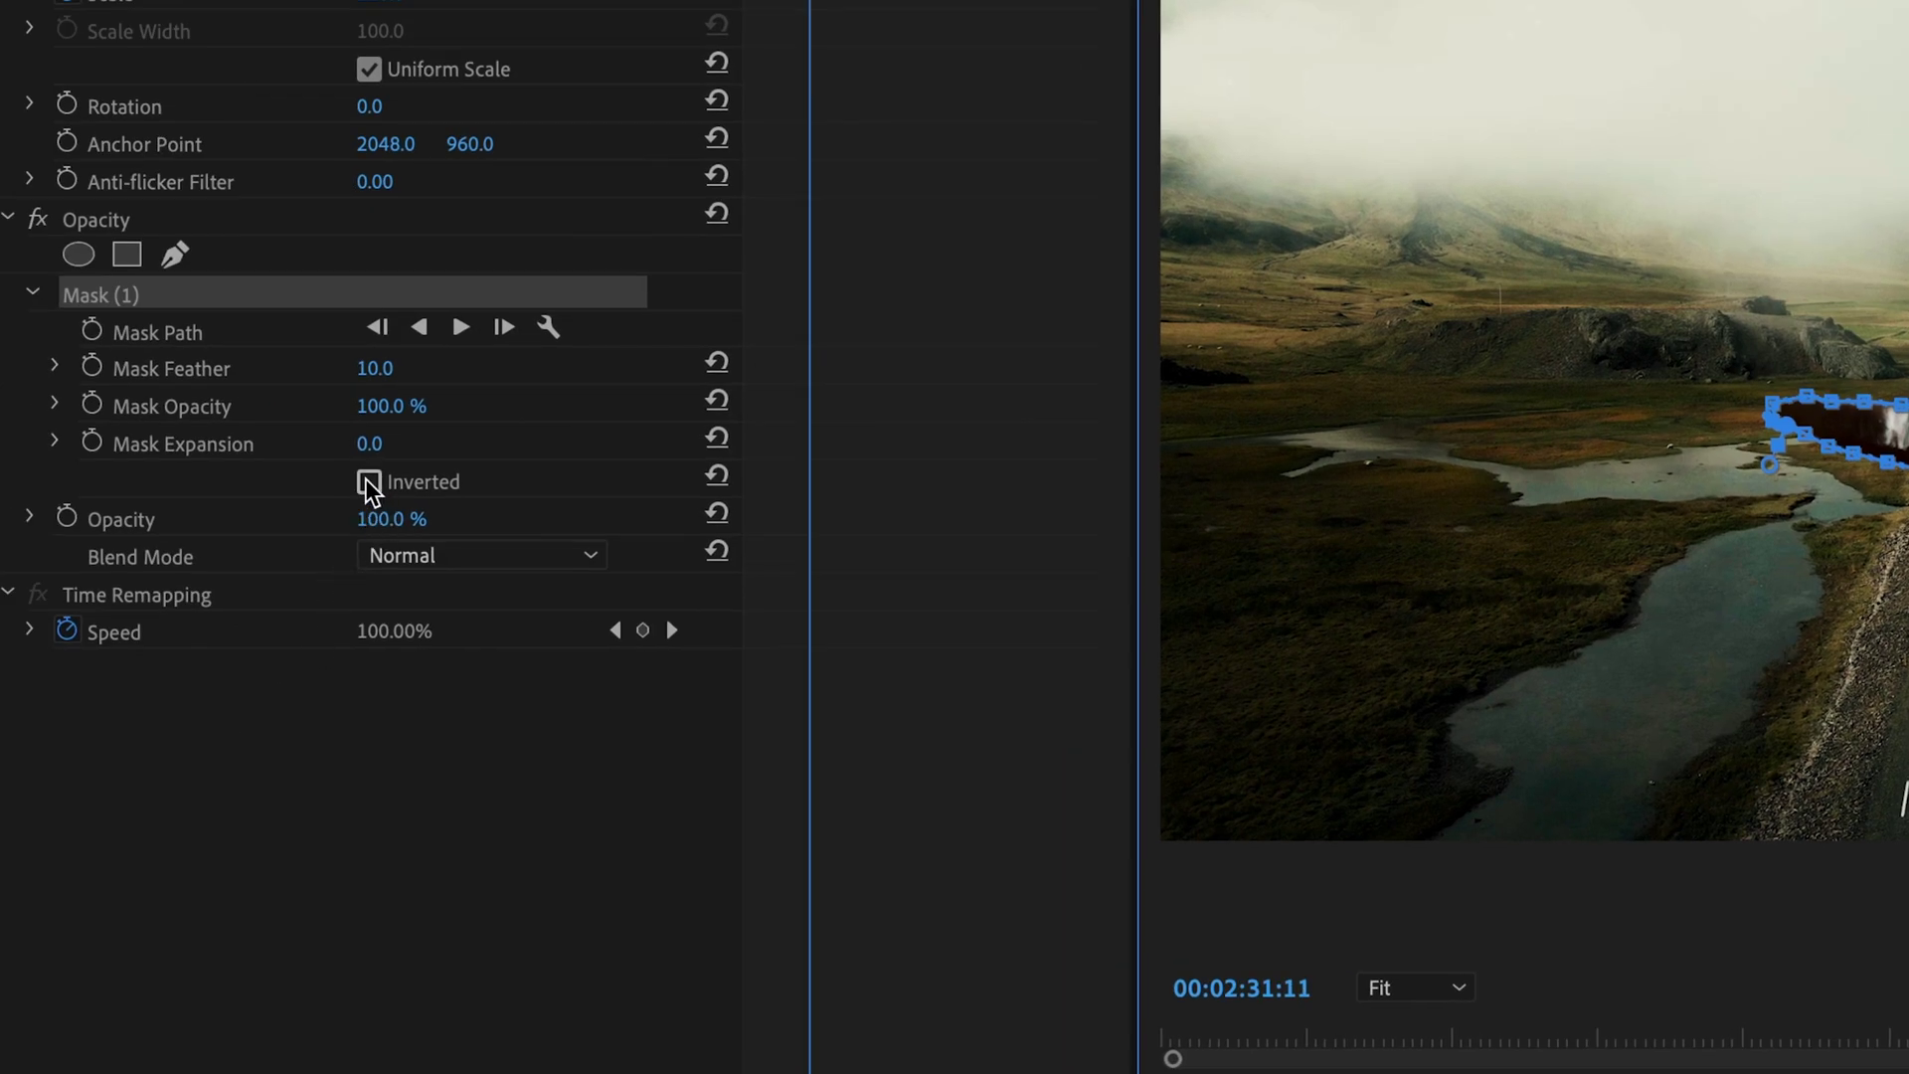
click(368, 482)
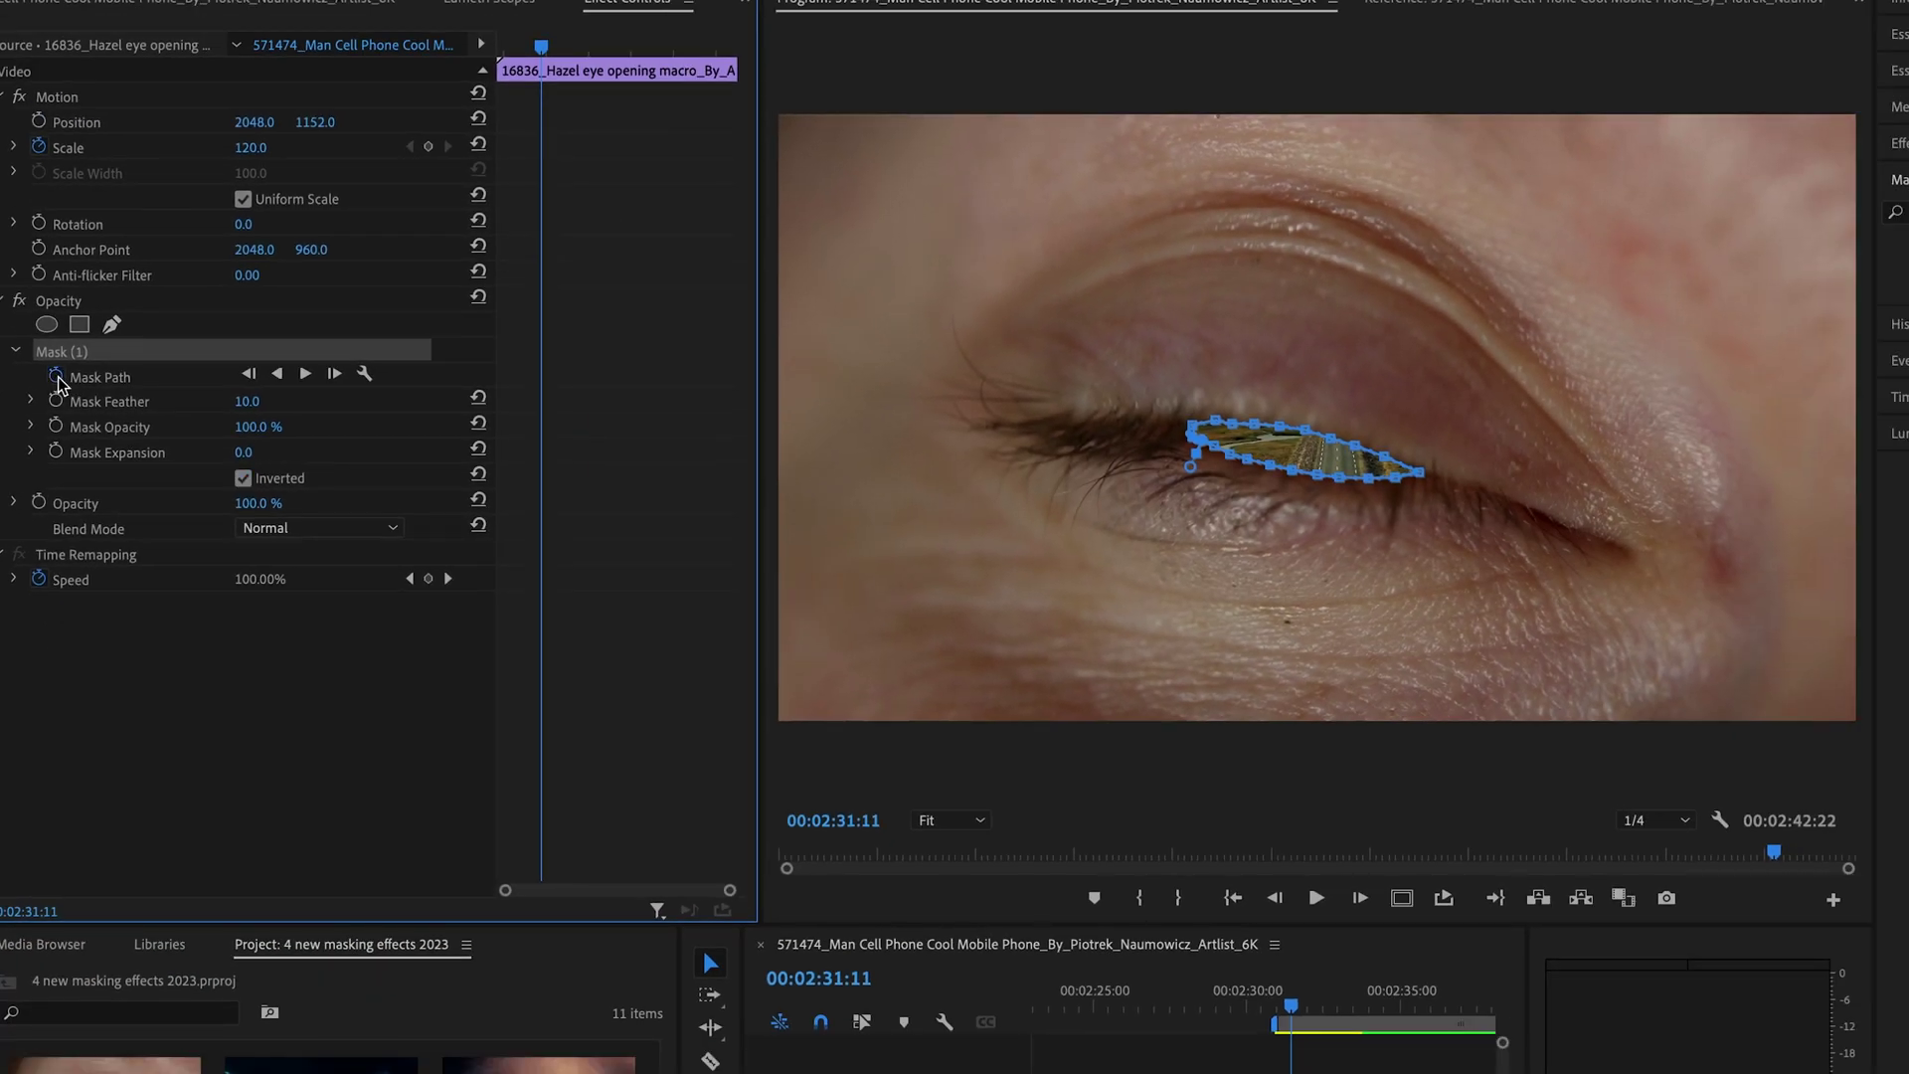
Enable Mask Path, Feather, Opacity and Expansion keyframes, then advance one frame.
click(56, 377)
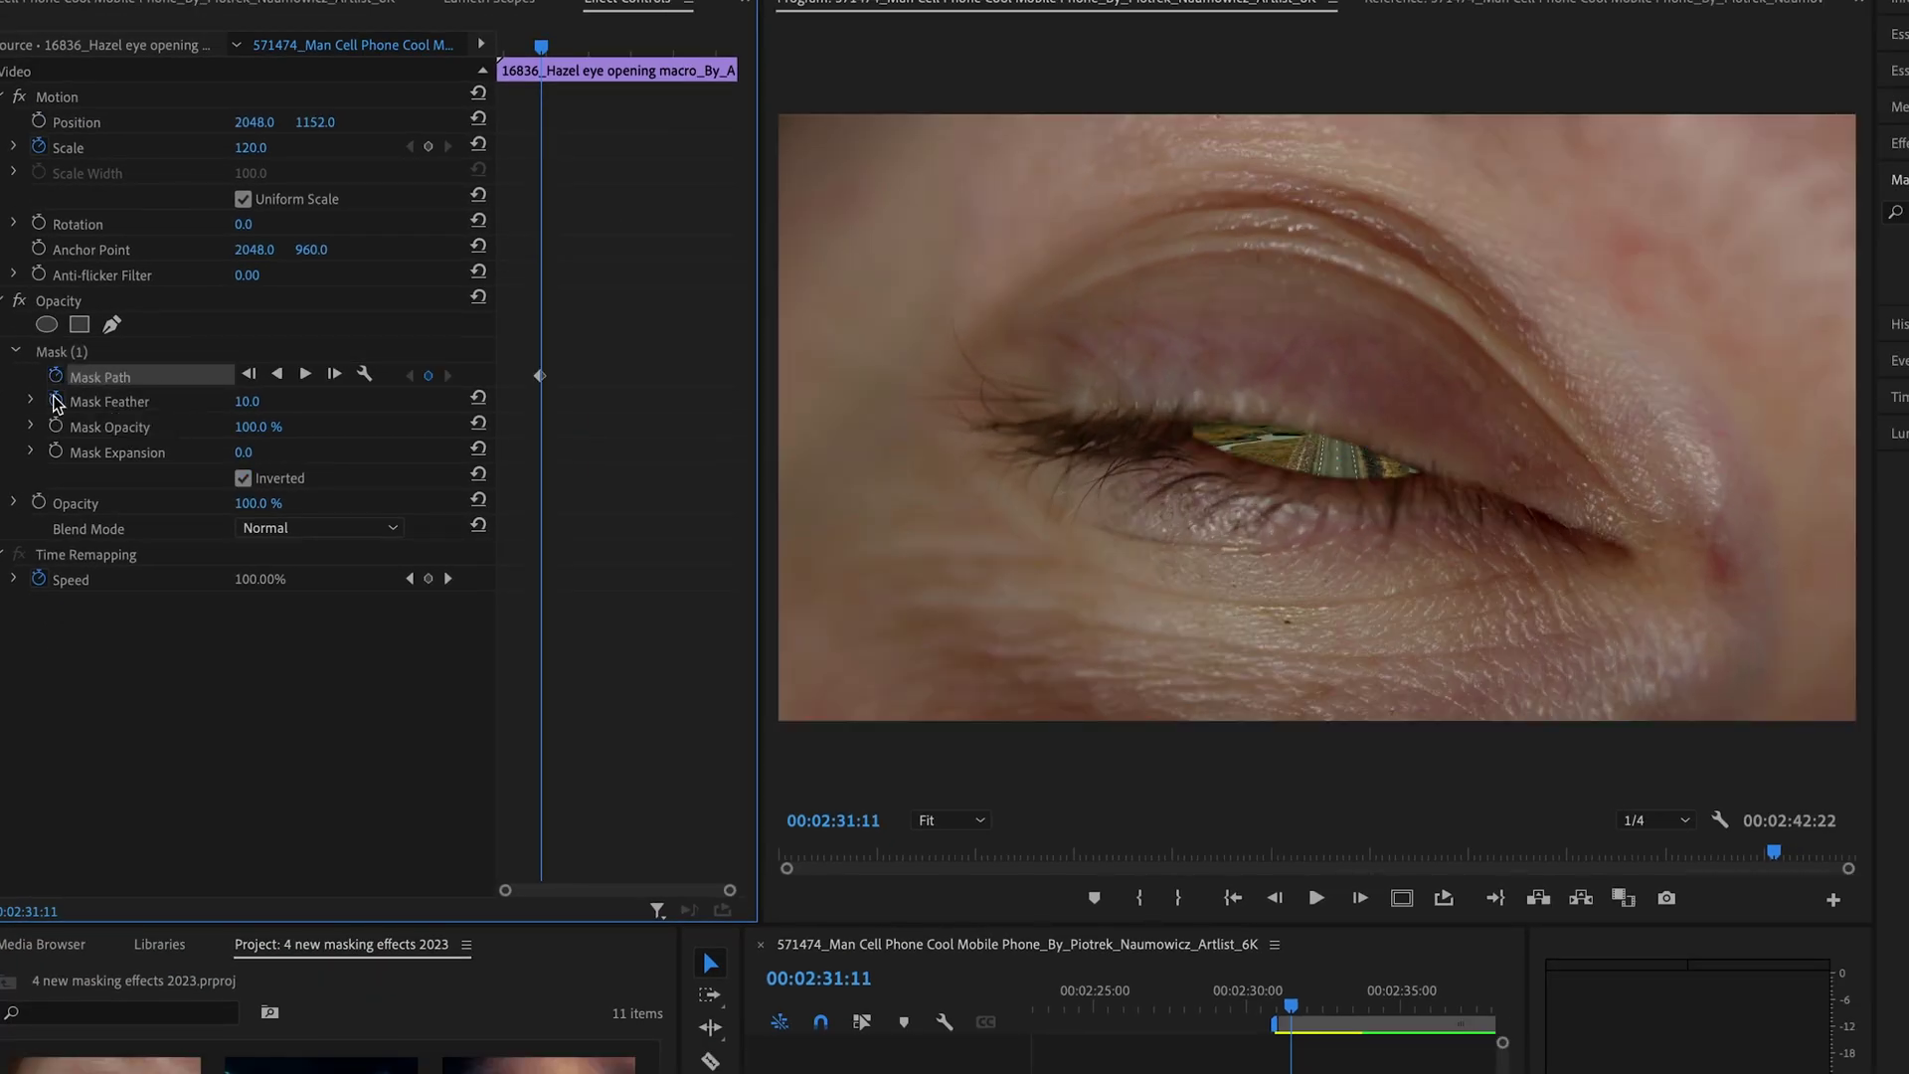
click(56, 400)
click(56, 427)
click(56, 452)
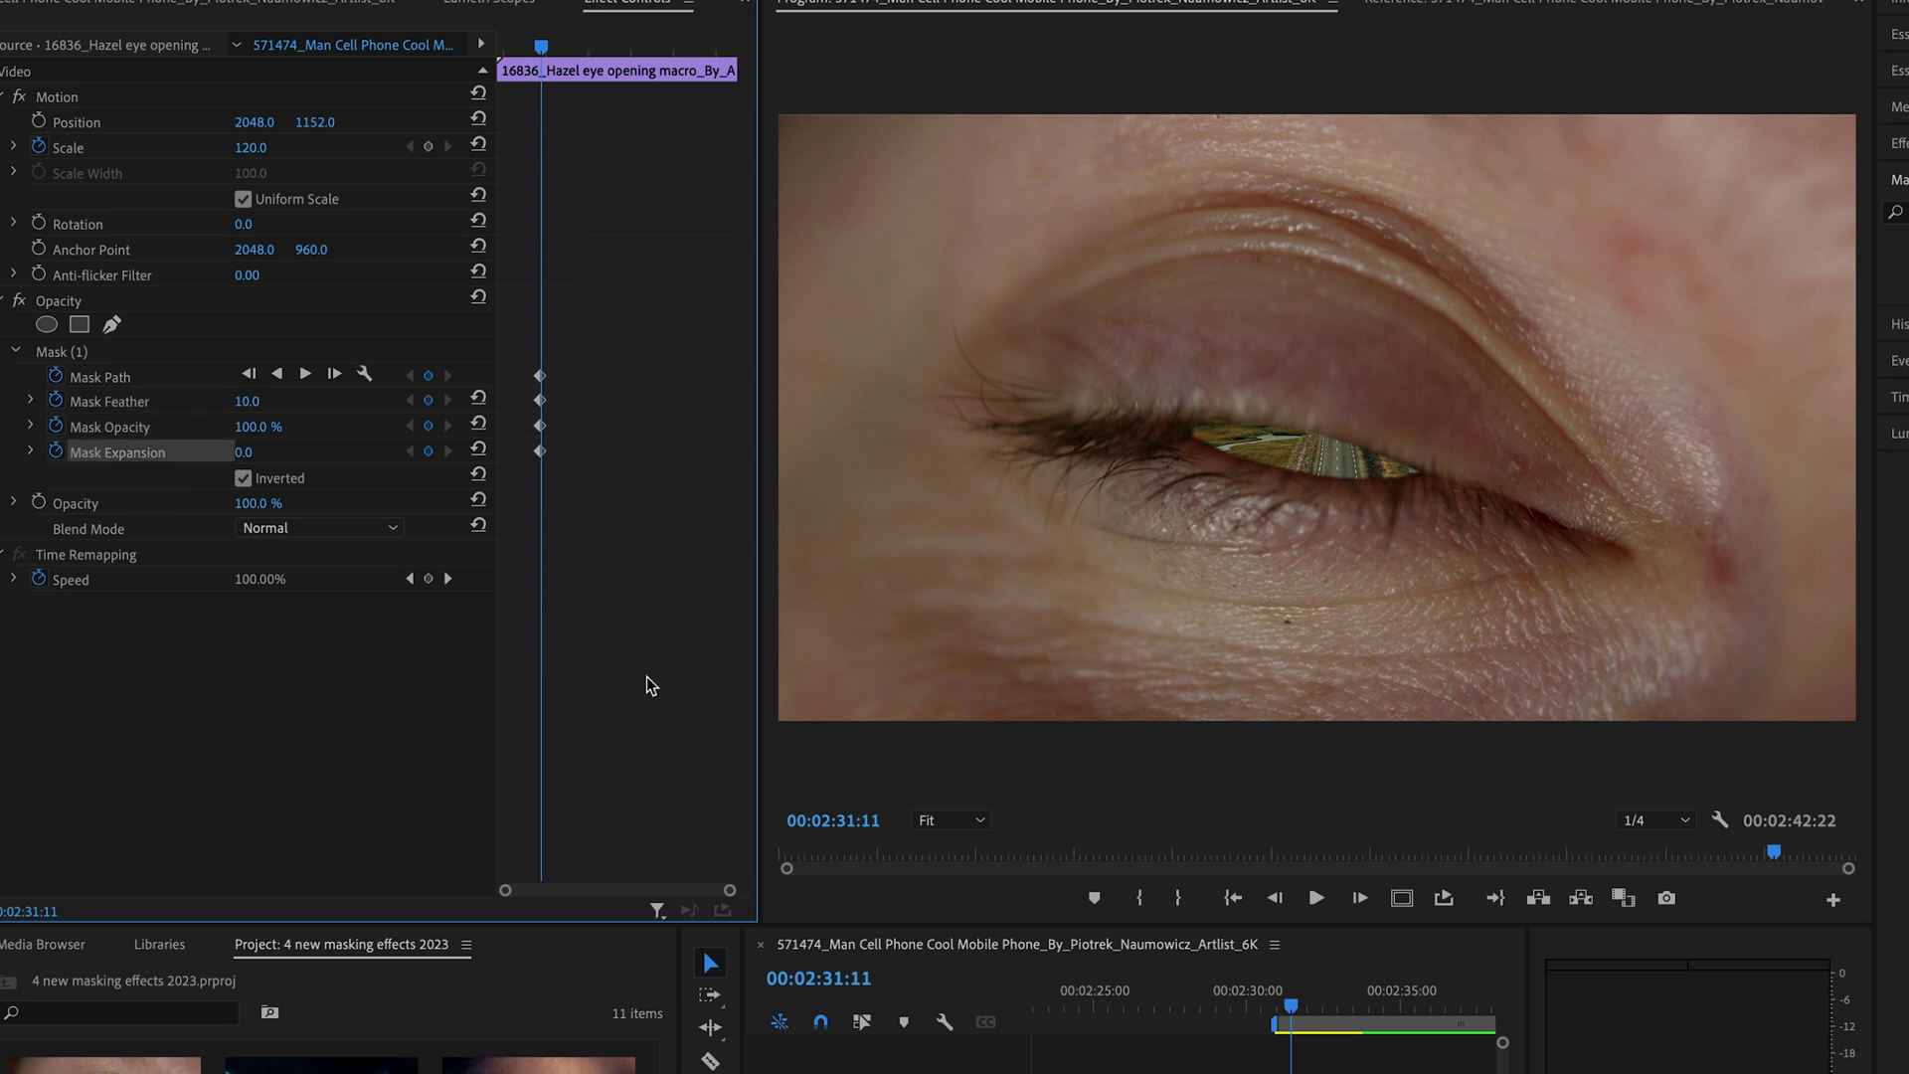
click(583, 580)
key(Right)
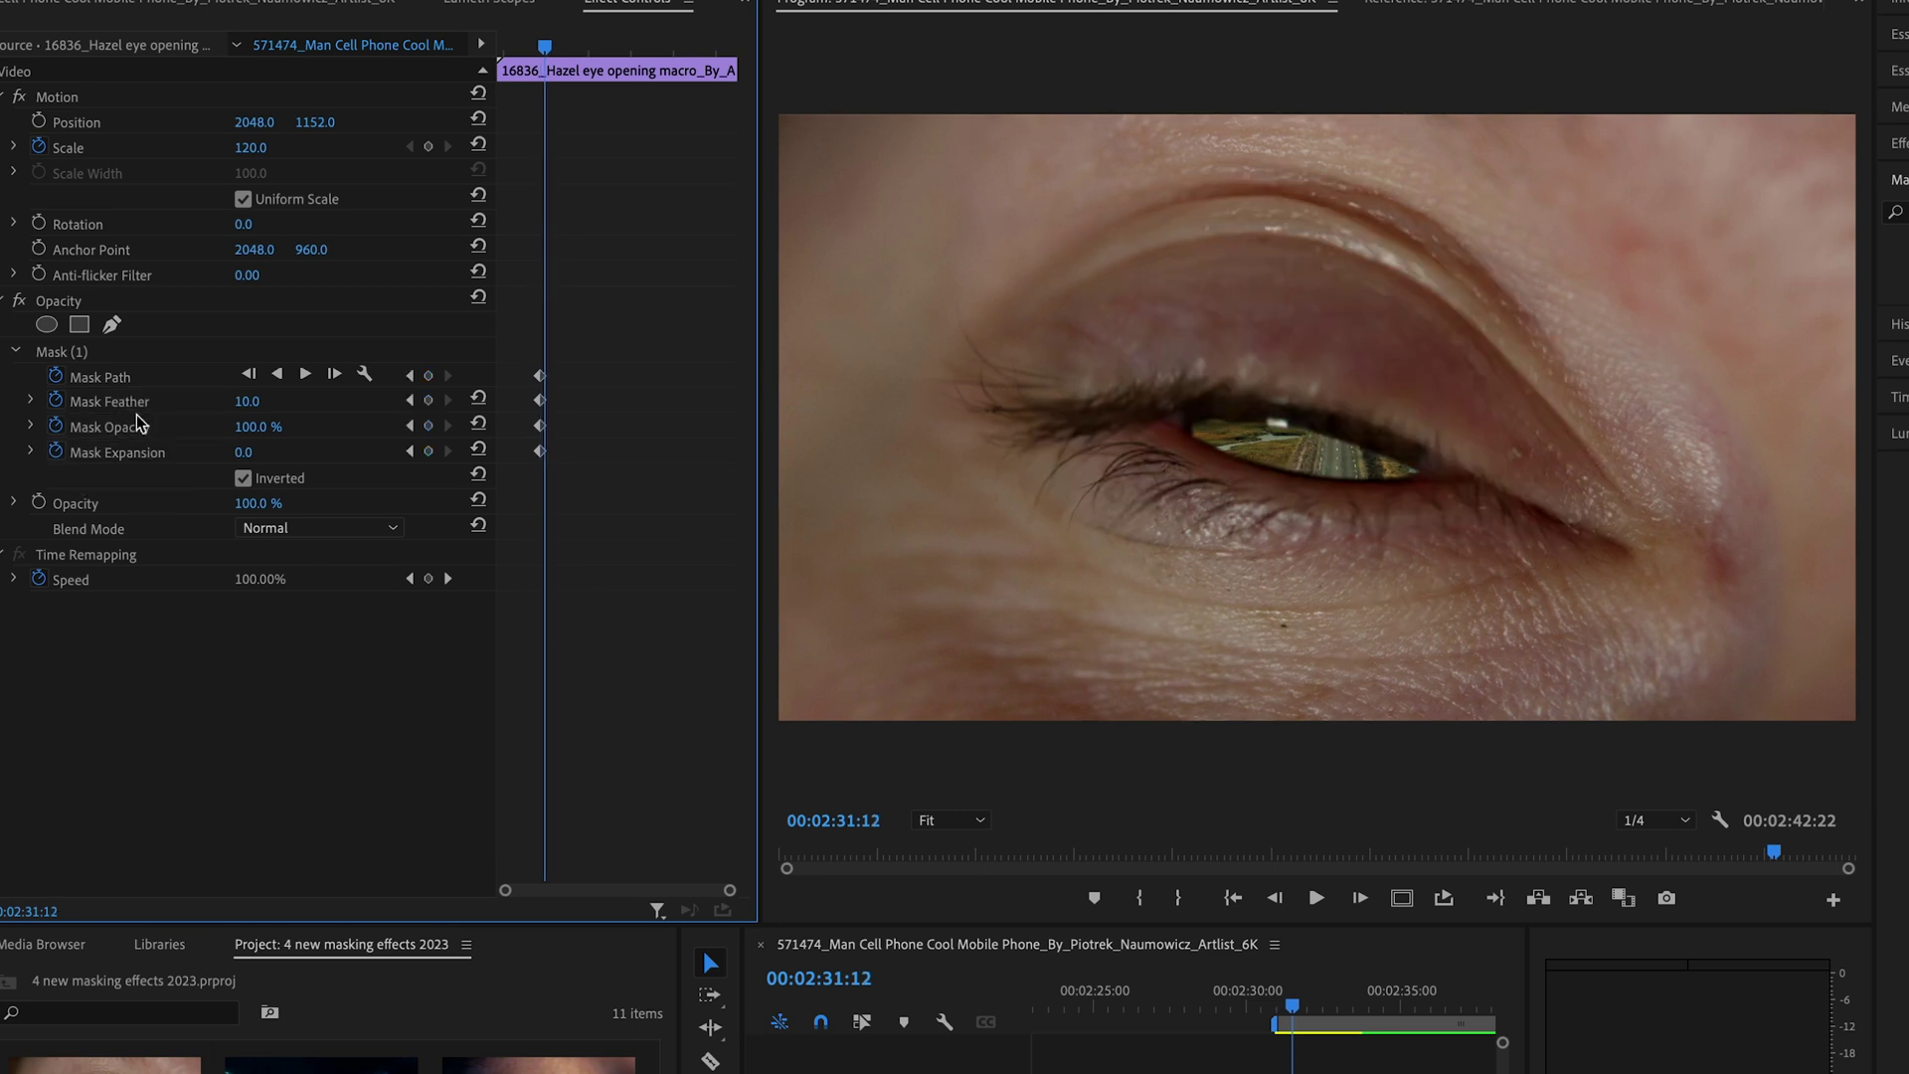
Reshape the mask to match the opening eyelid and set Mask Expansion to 7.
click(65, 352)
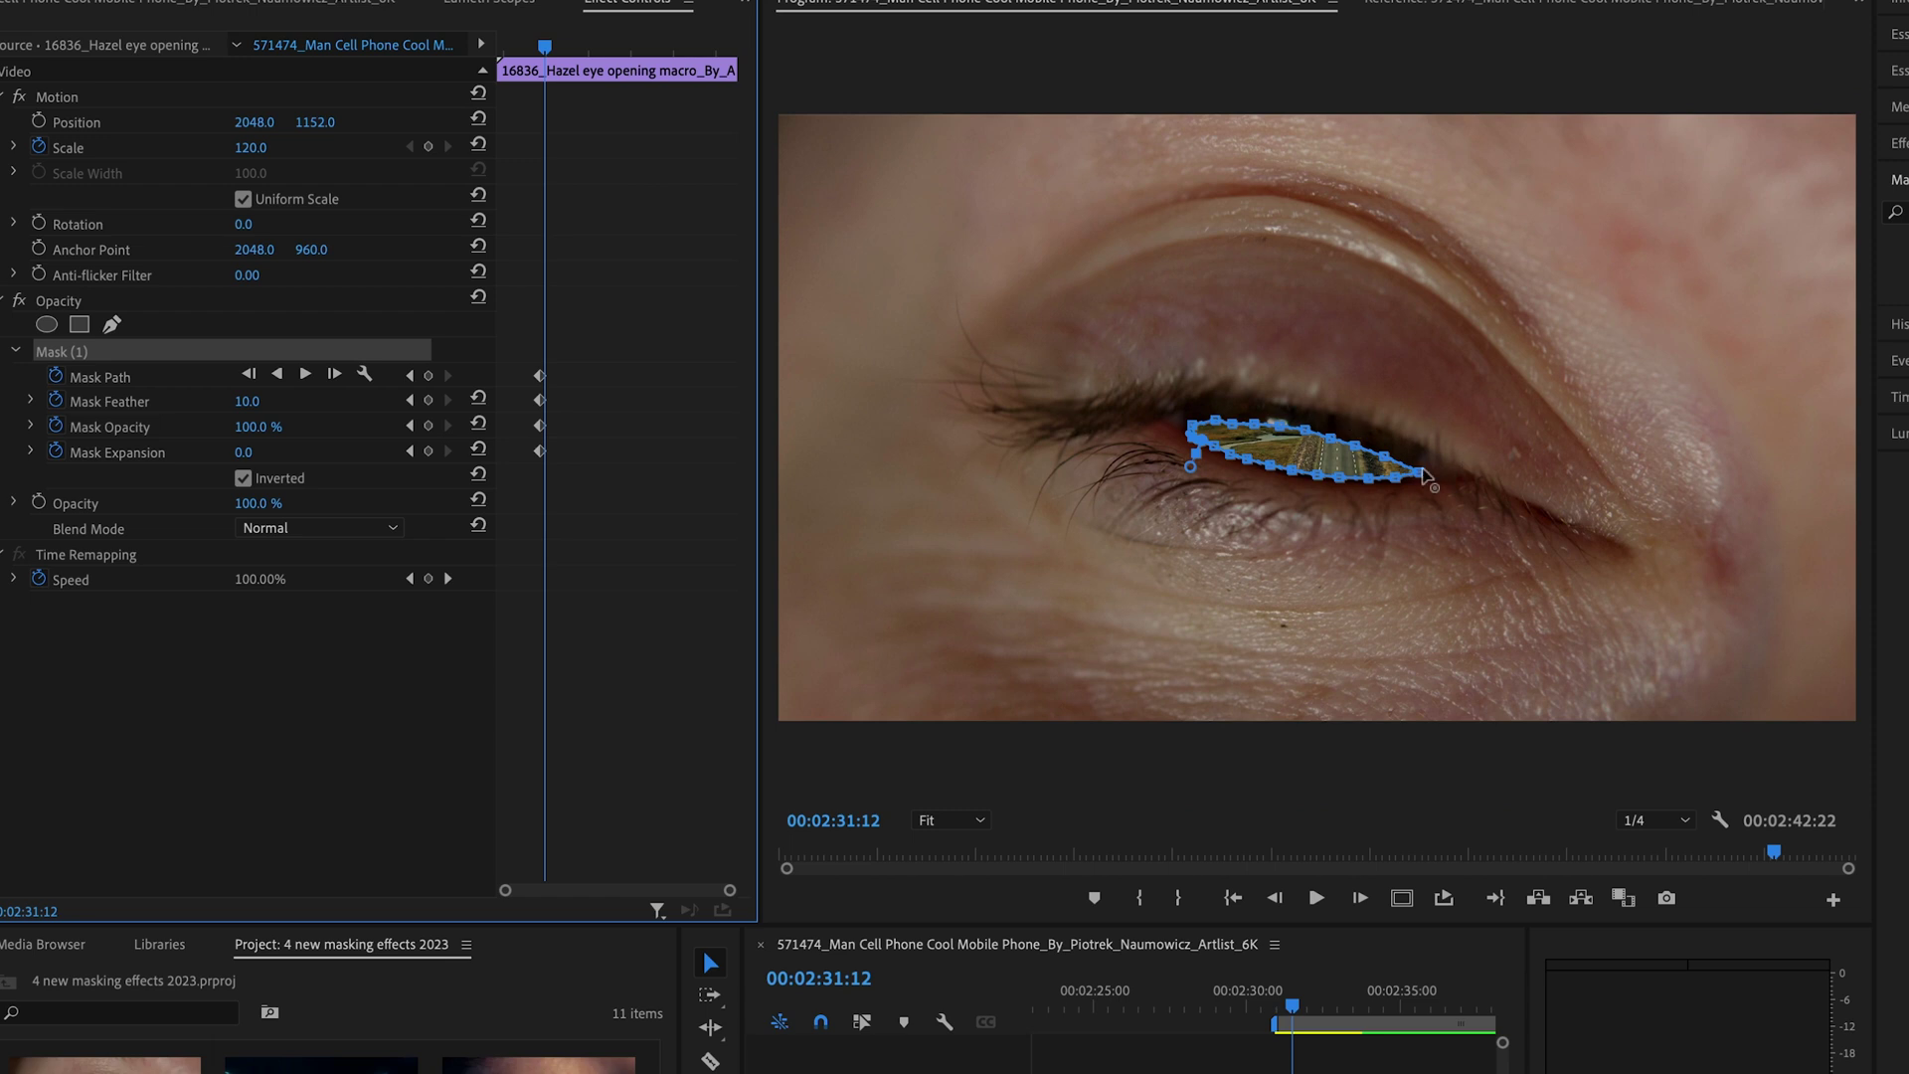
click(1418, 476)
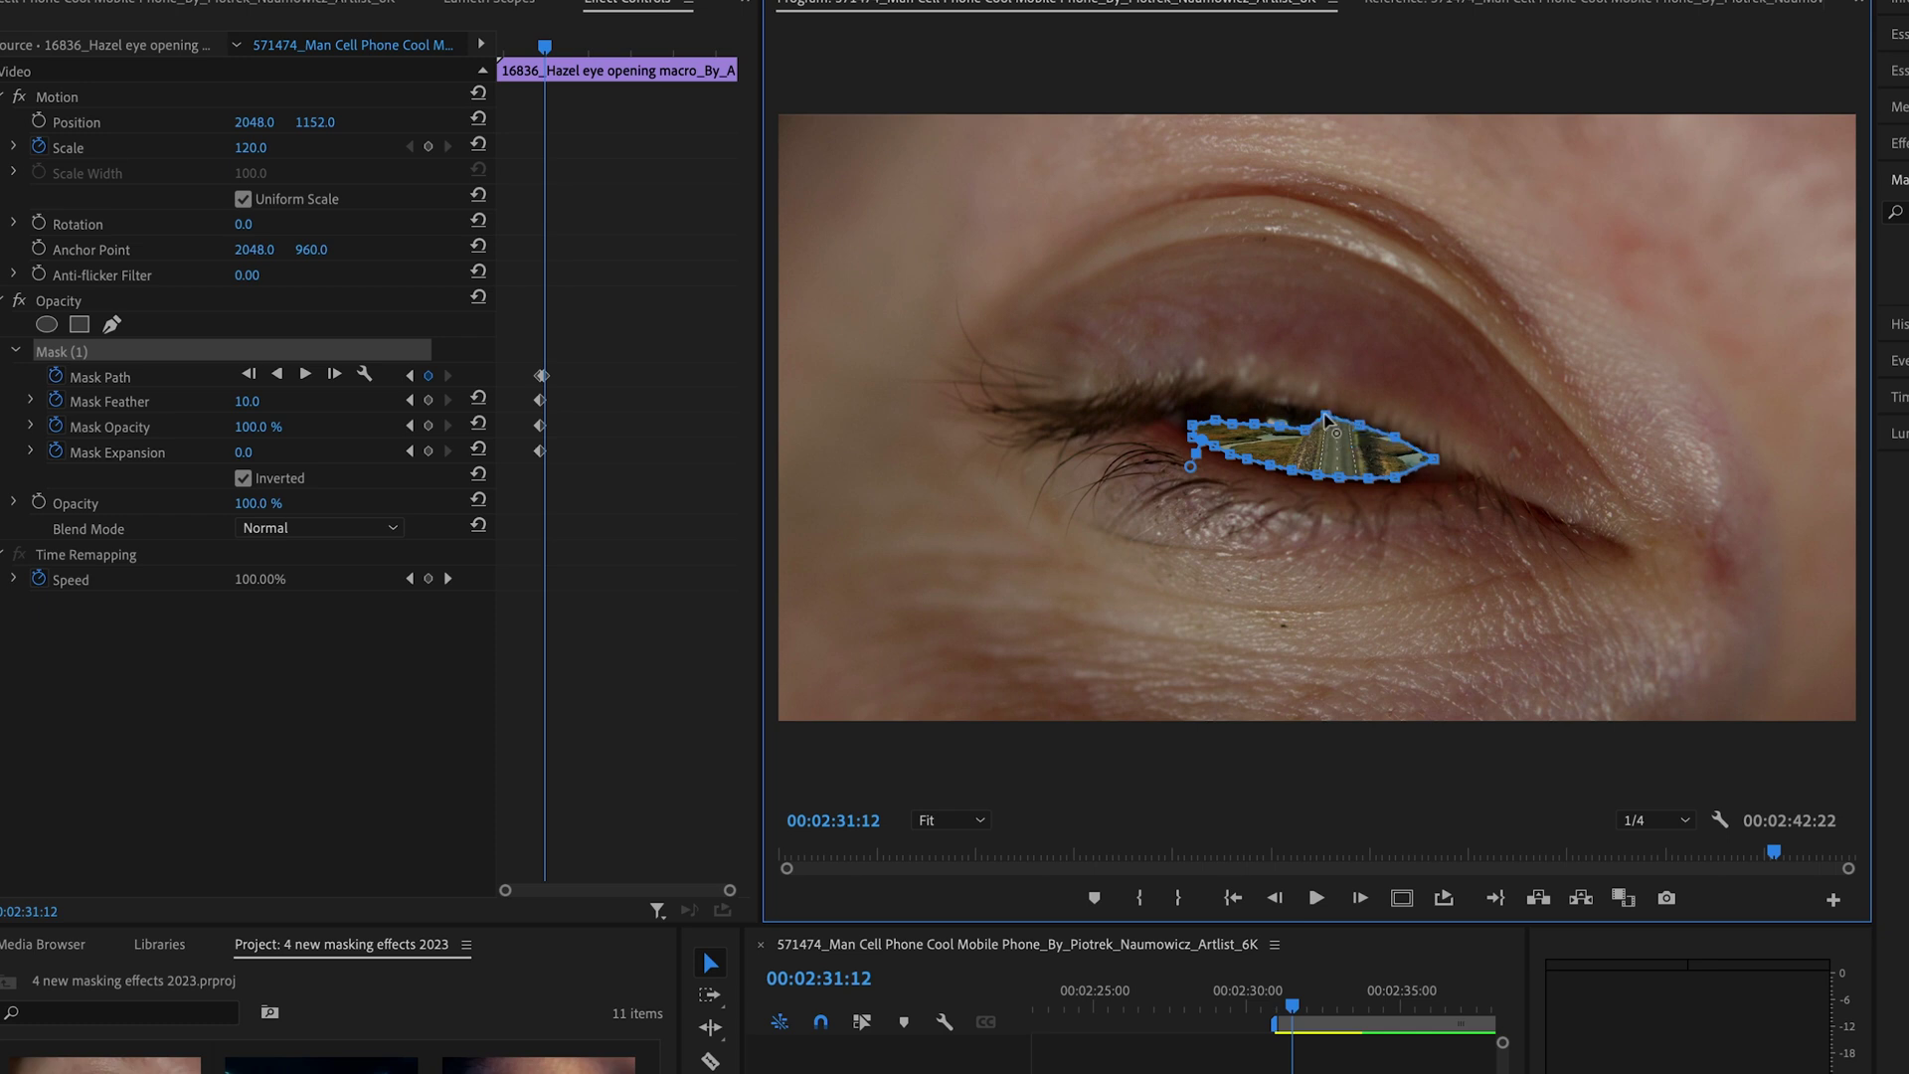
drag(1309, 429, 1424, 368)
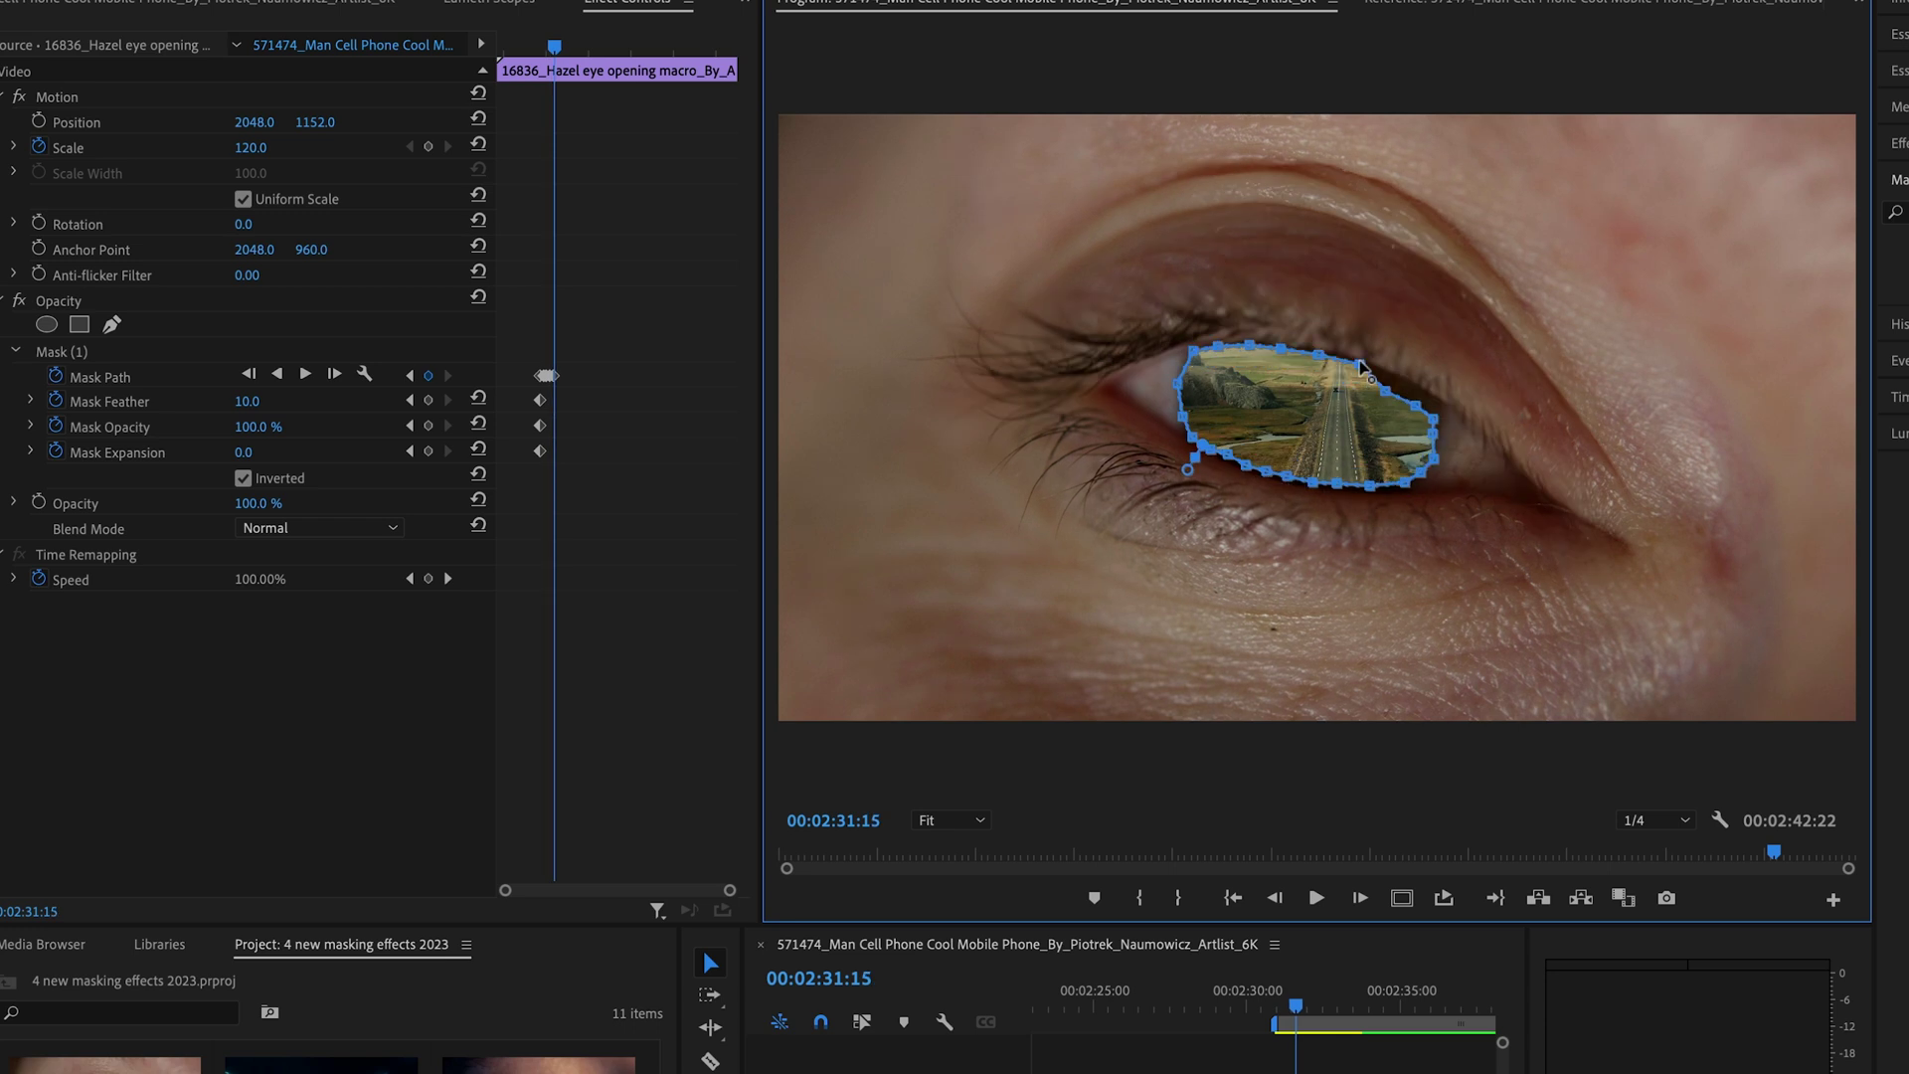
drag(1299, 1007, 1293, 1019)
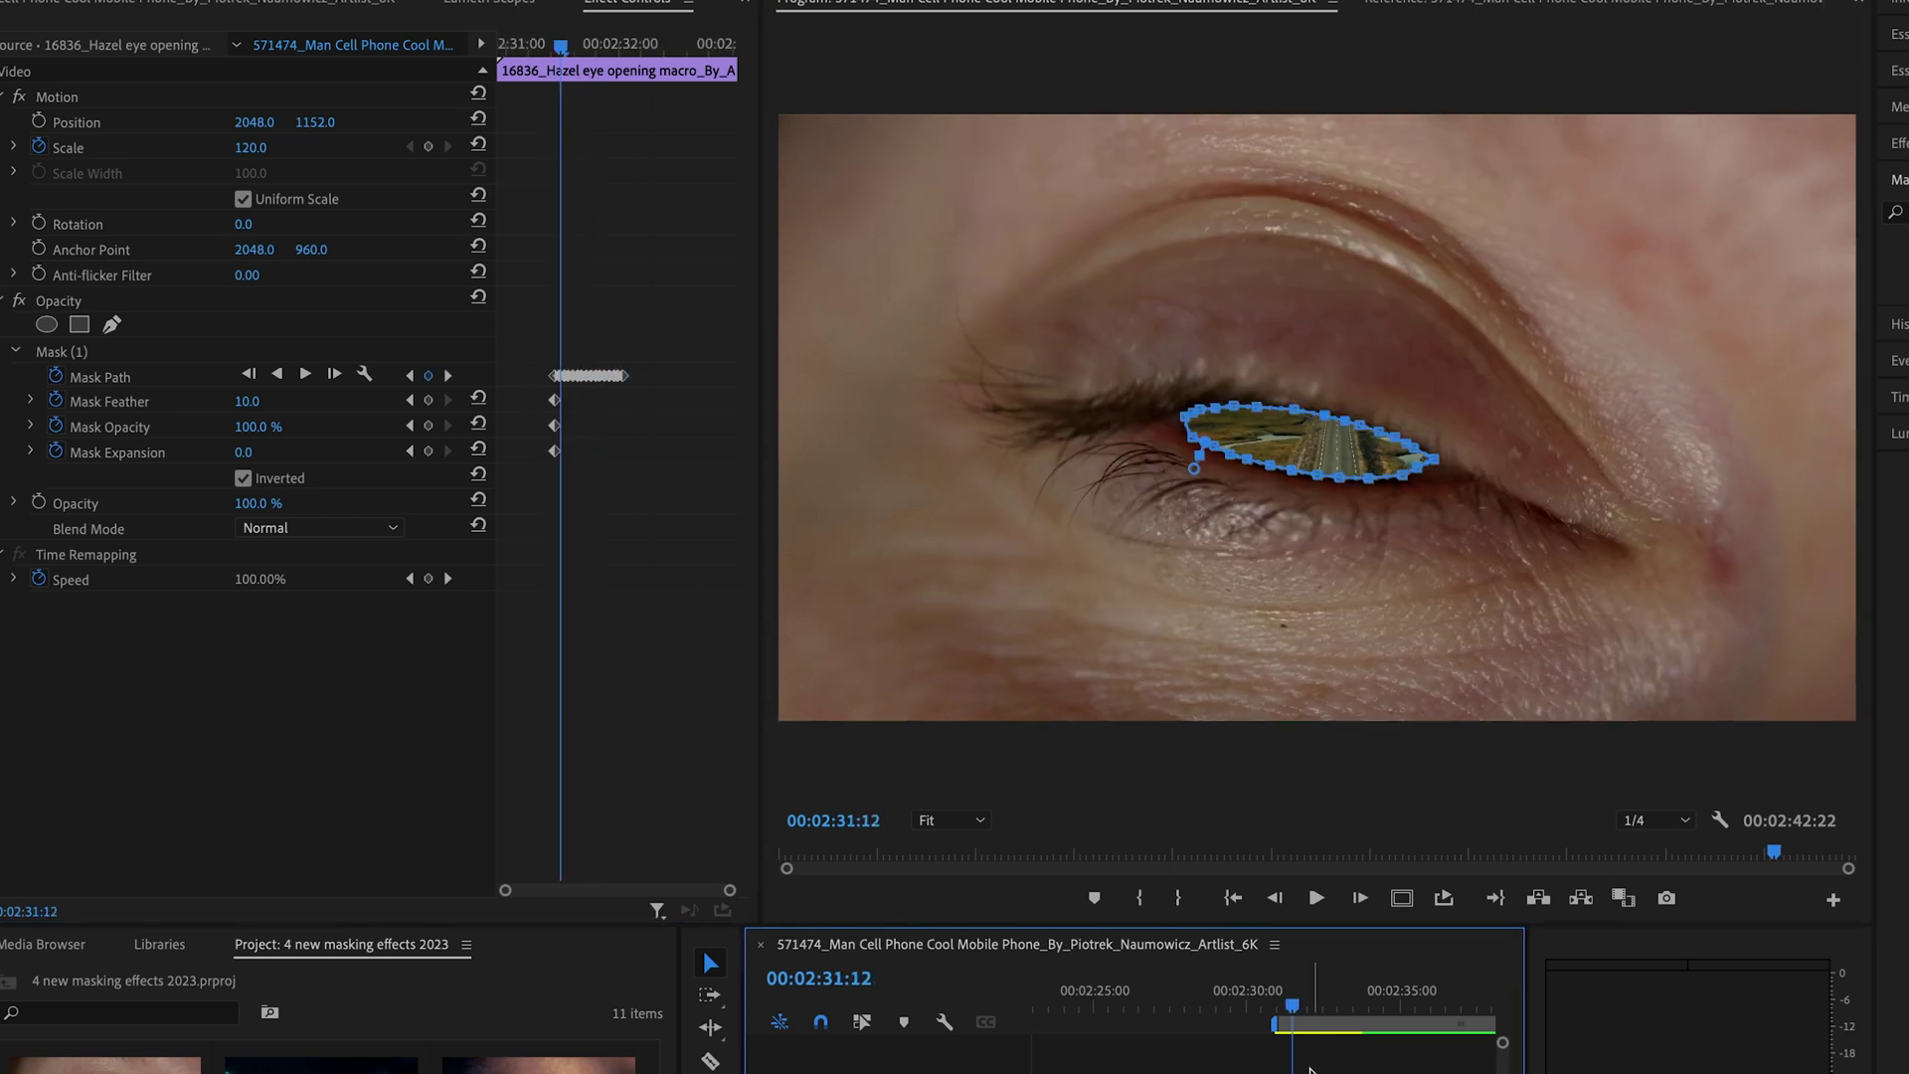
drag(562, 50, 556, 48)
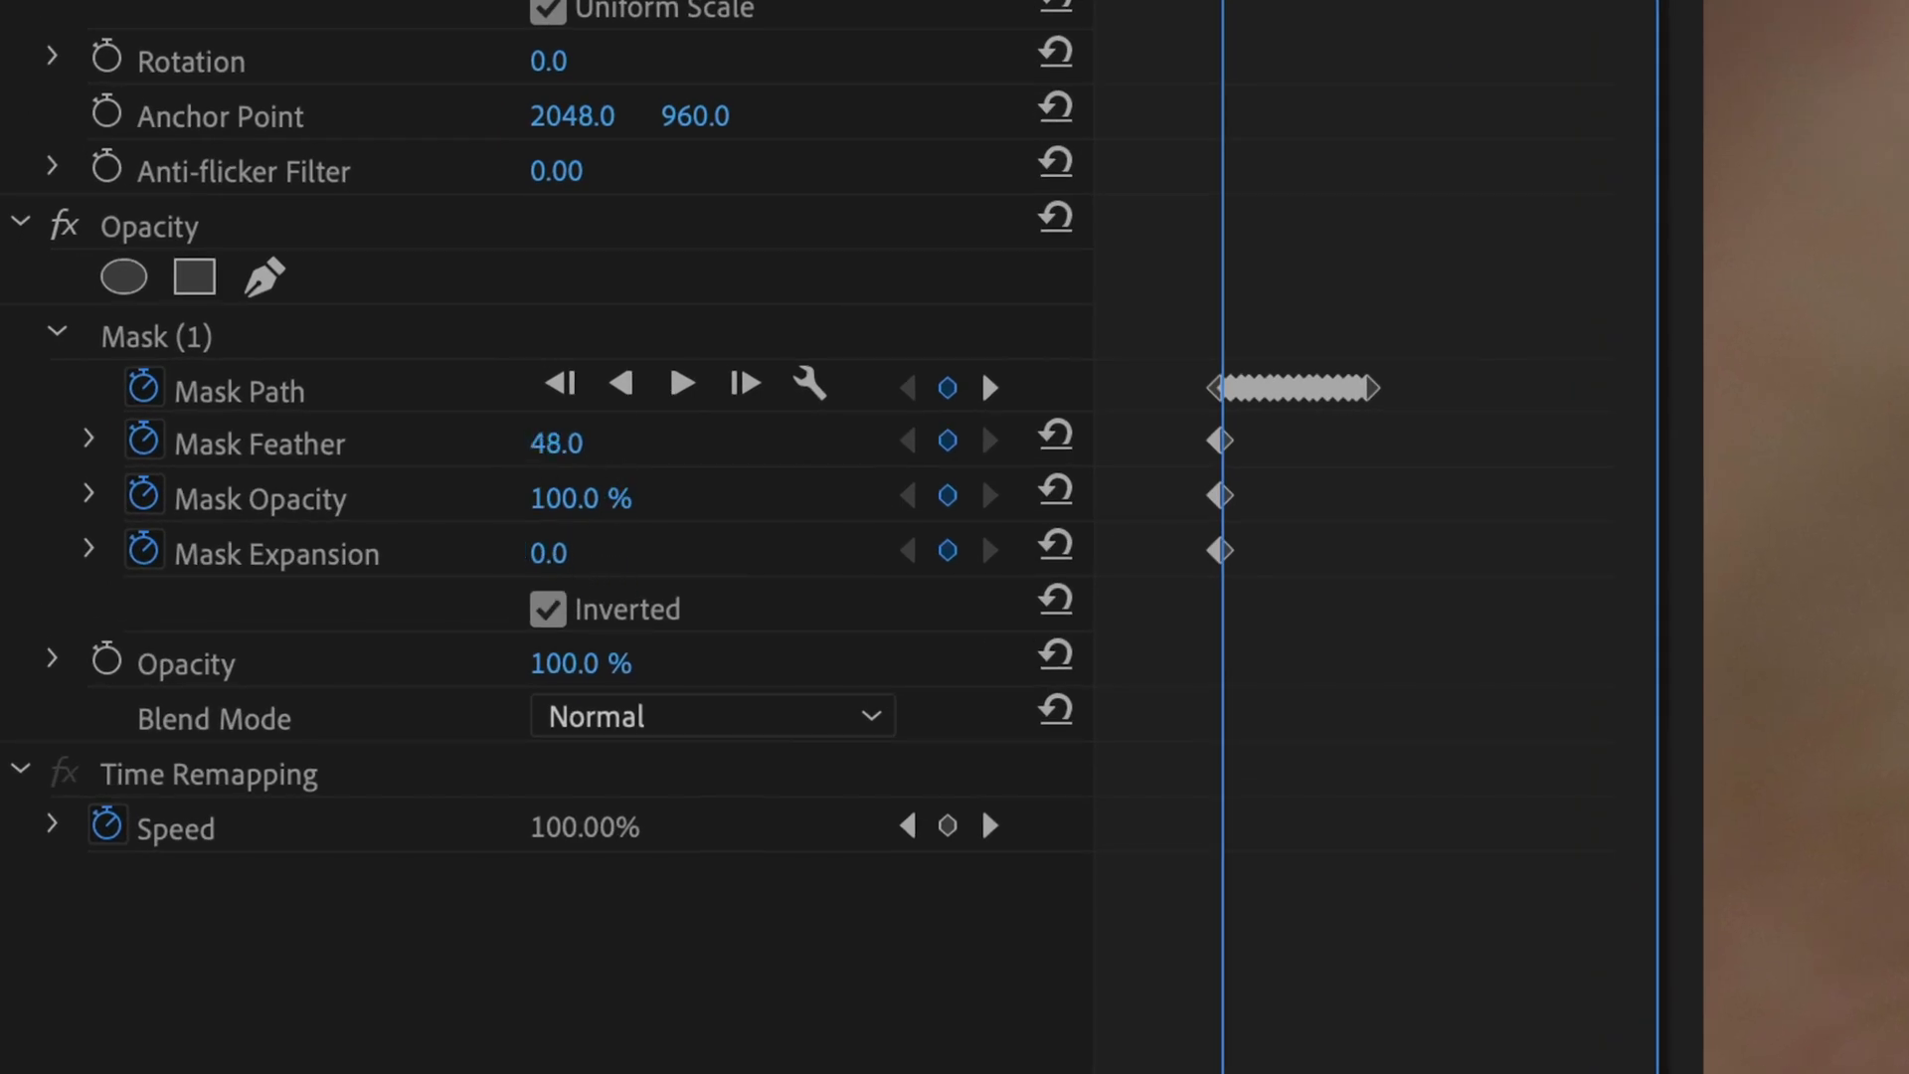
drag(548, 552, 562, 553)
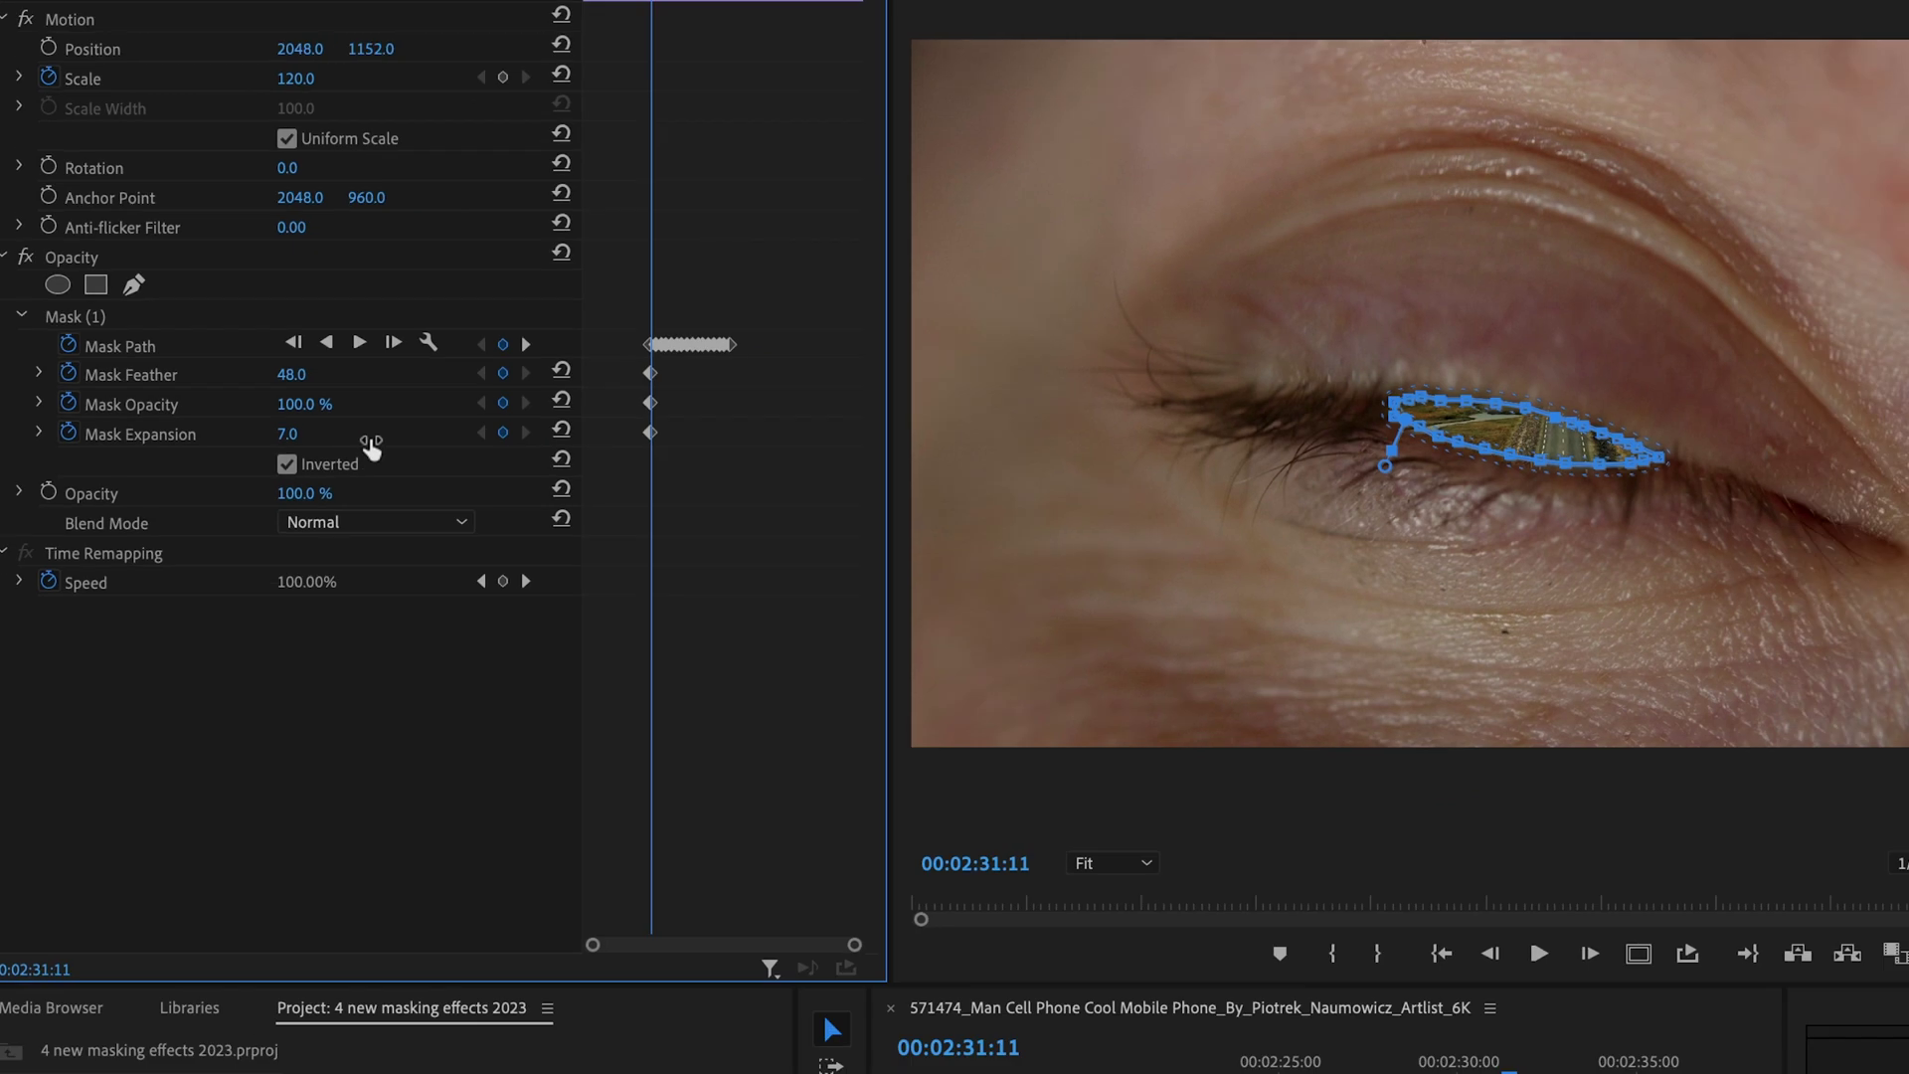
At 00:02:31:08, where the eye is nearly closed, keyframe the mask dragged outside the frame.
key(space)
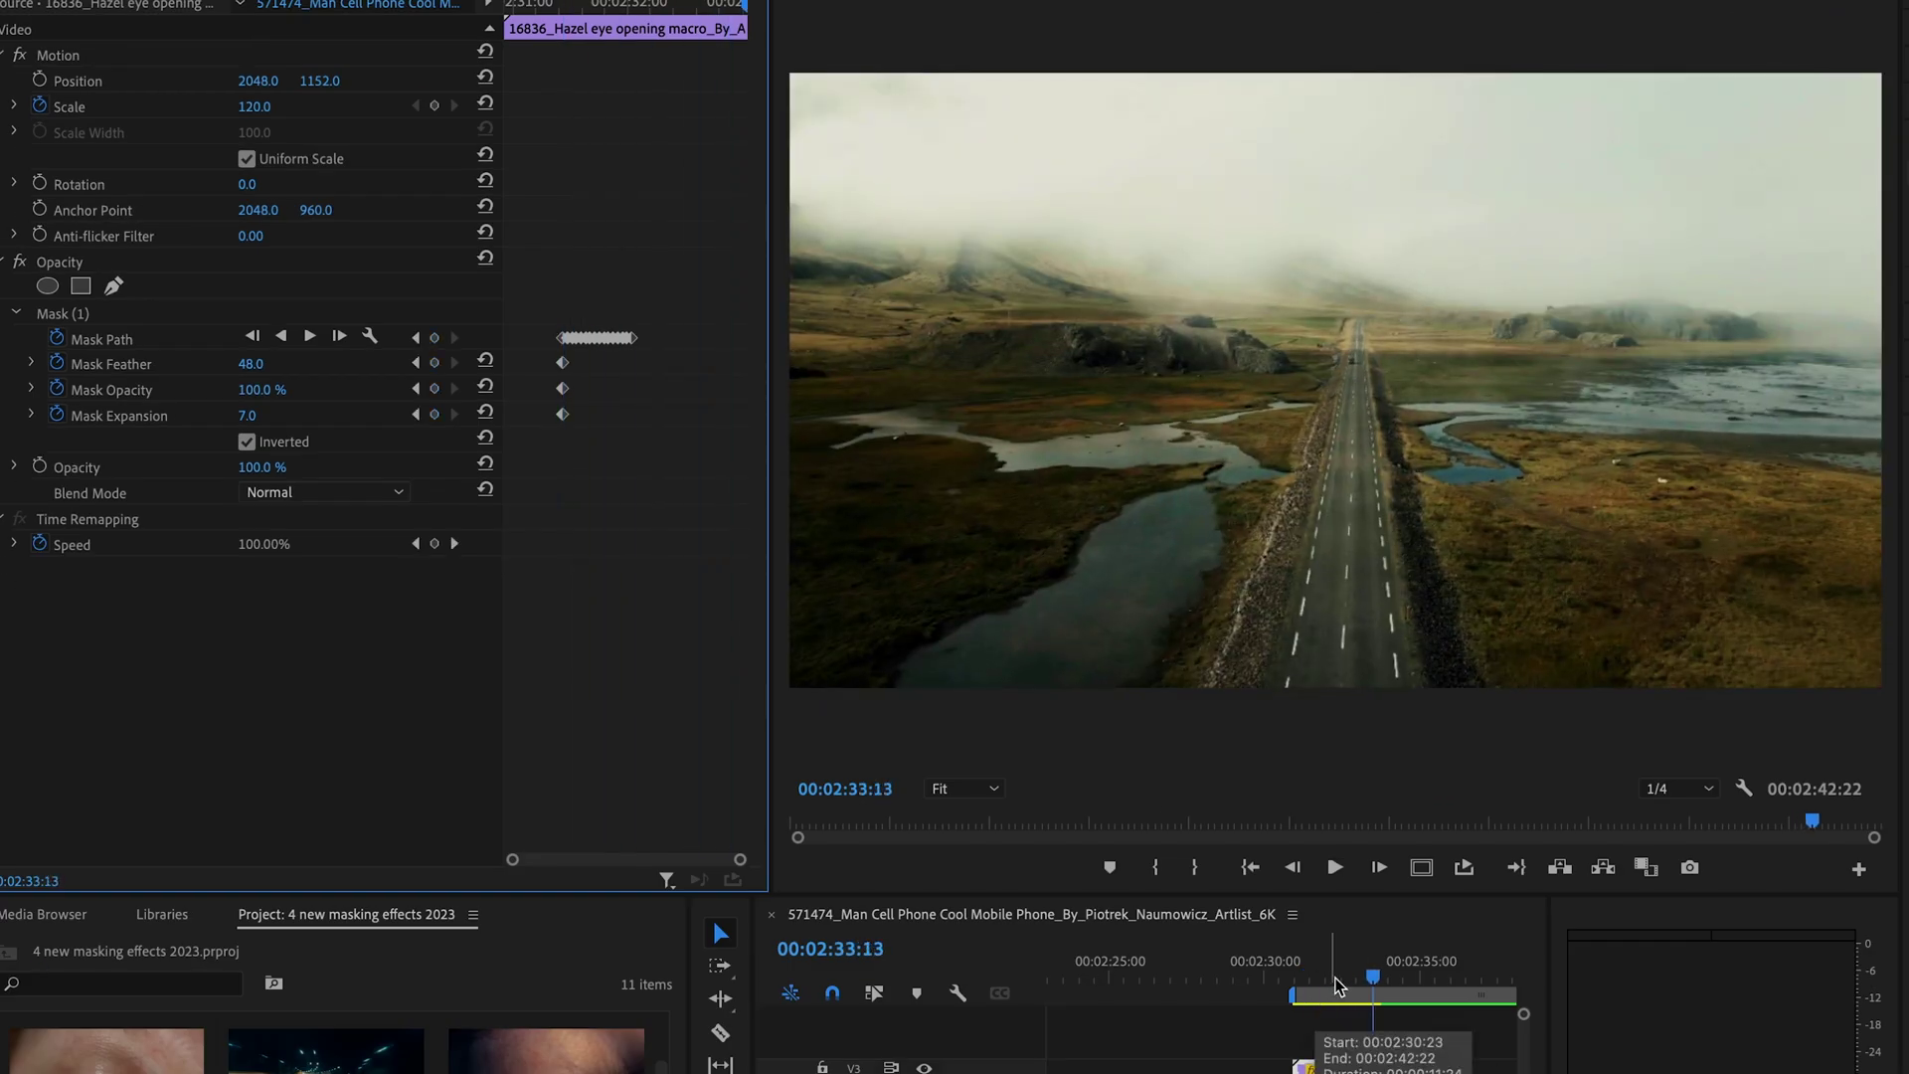
click(1326, 985)
drag(1326, 984, 1302, 991)
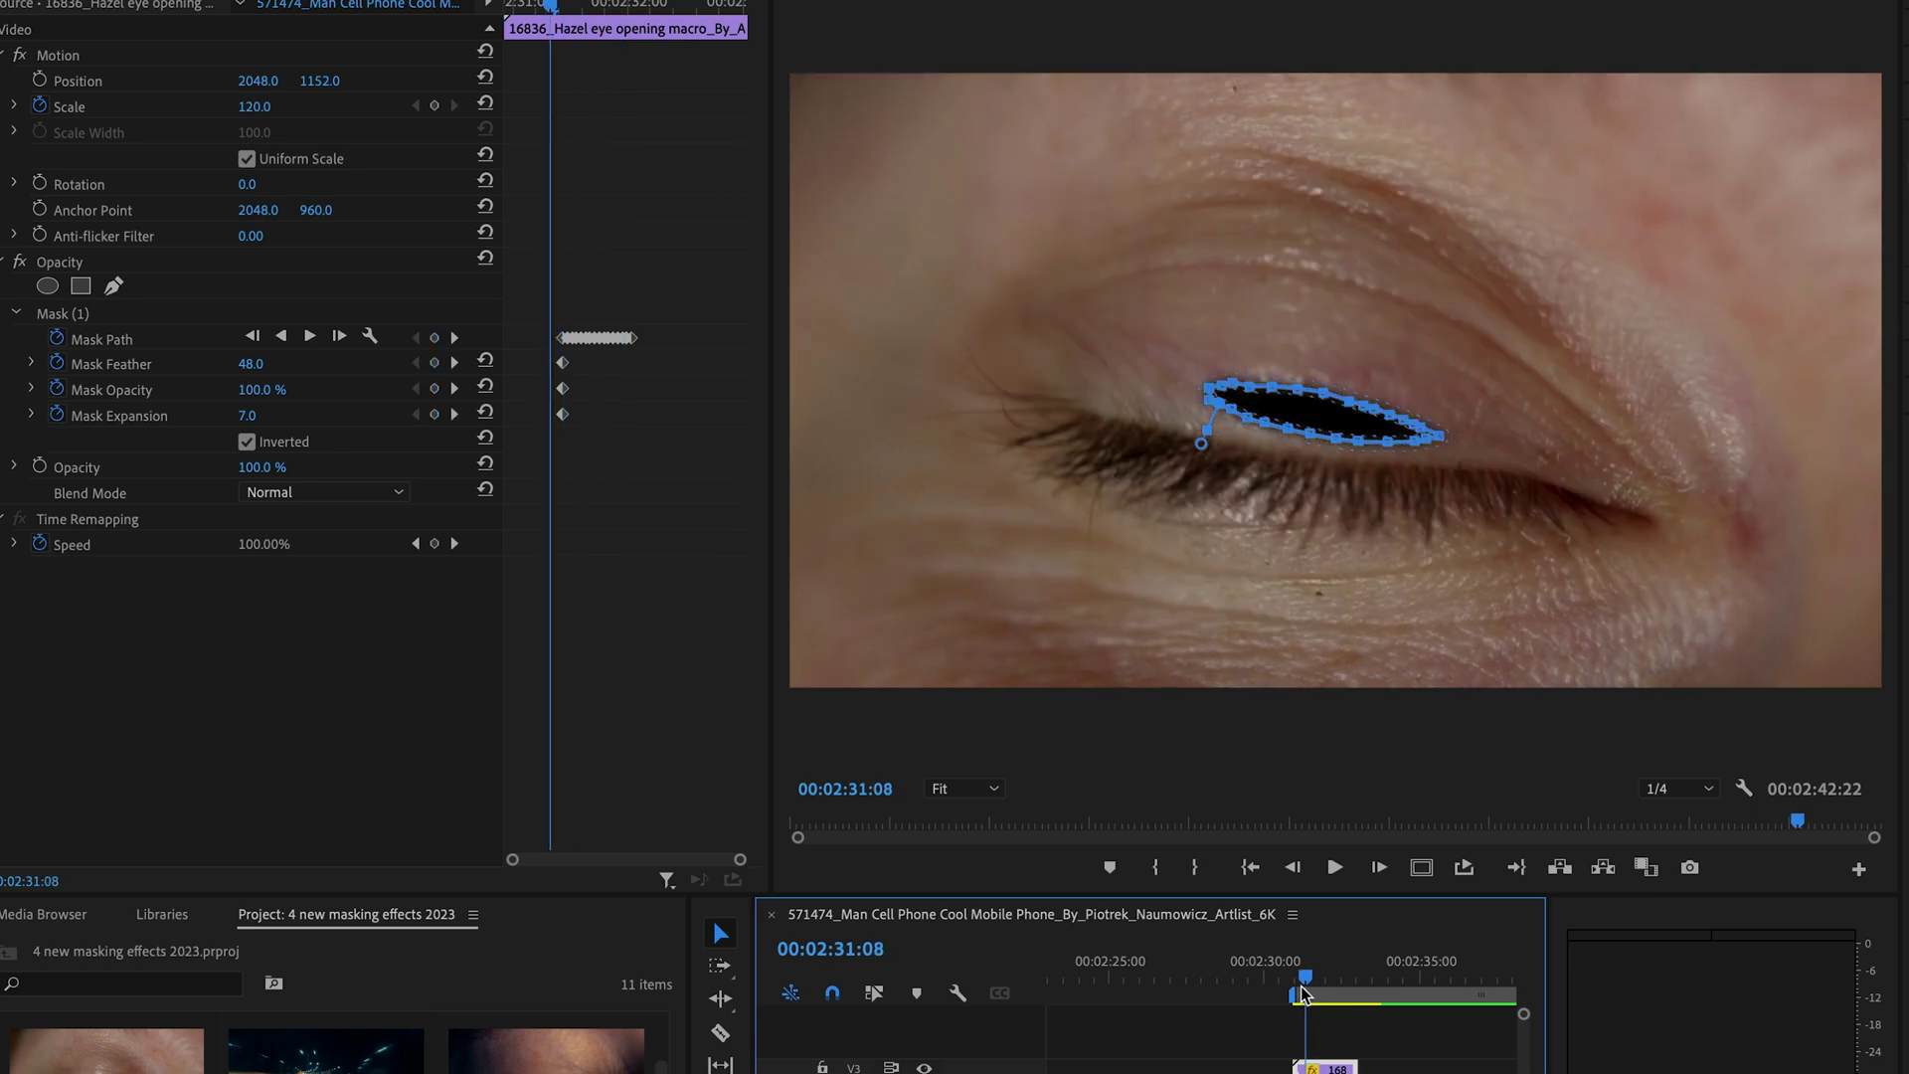
drag(1312, 421, 64, 852)
click(1369, 1040)
key(Left)
key(Left)
key(Left)
key(Left)
key(Left)
key(Left)
key(Left)
key(Left)
key(Left)
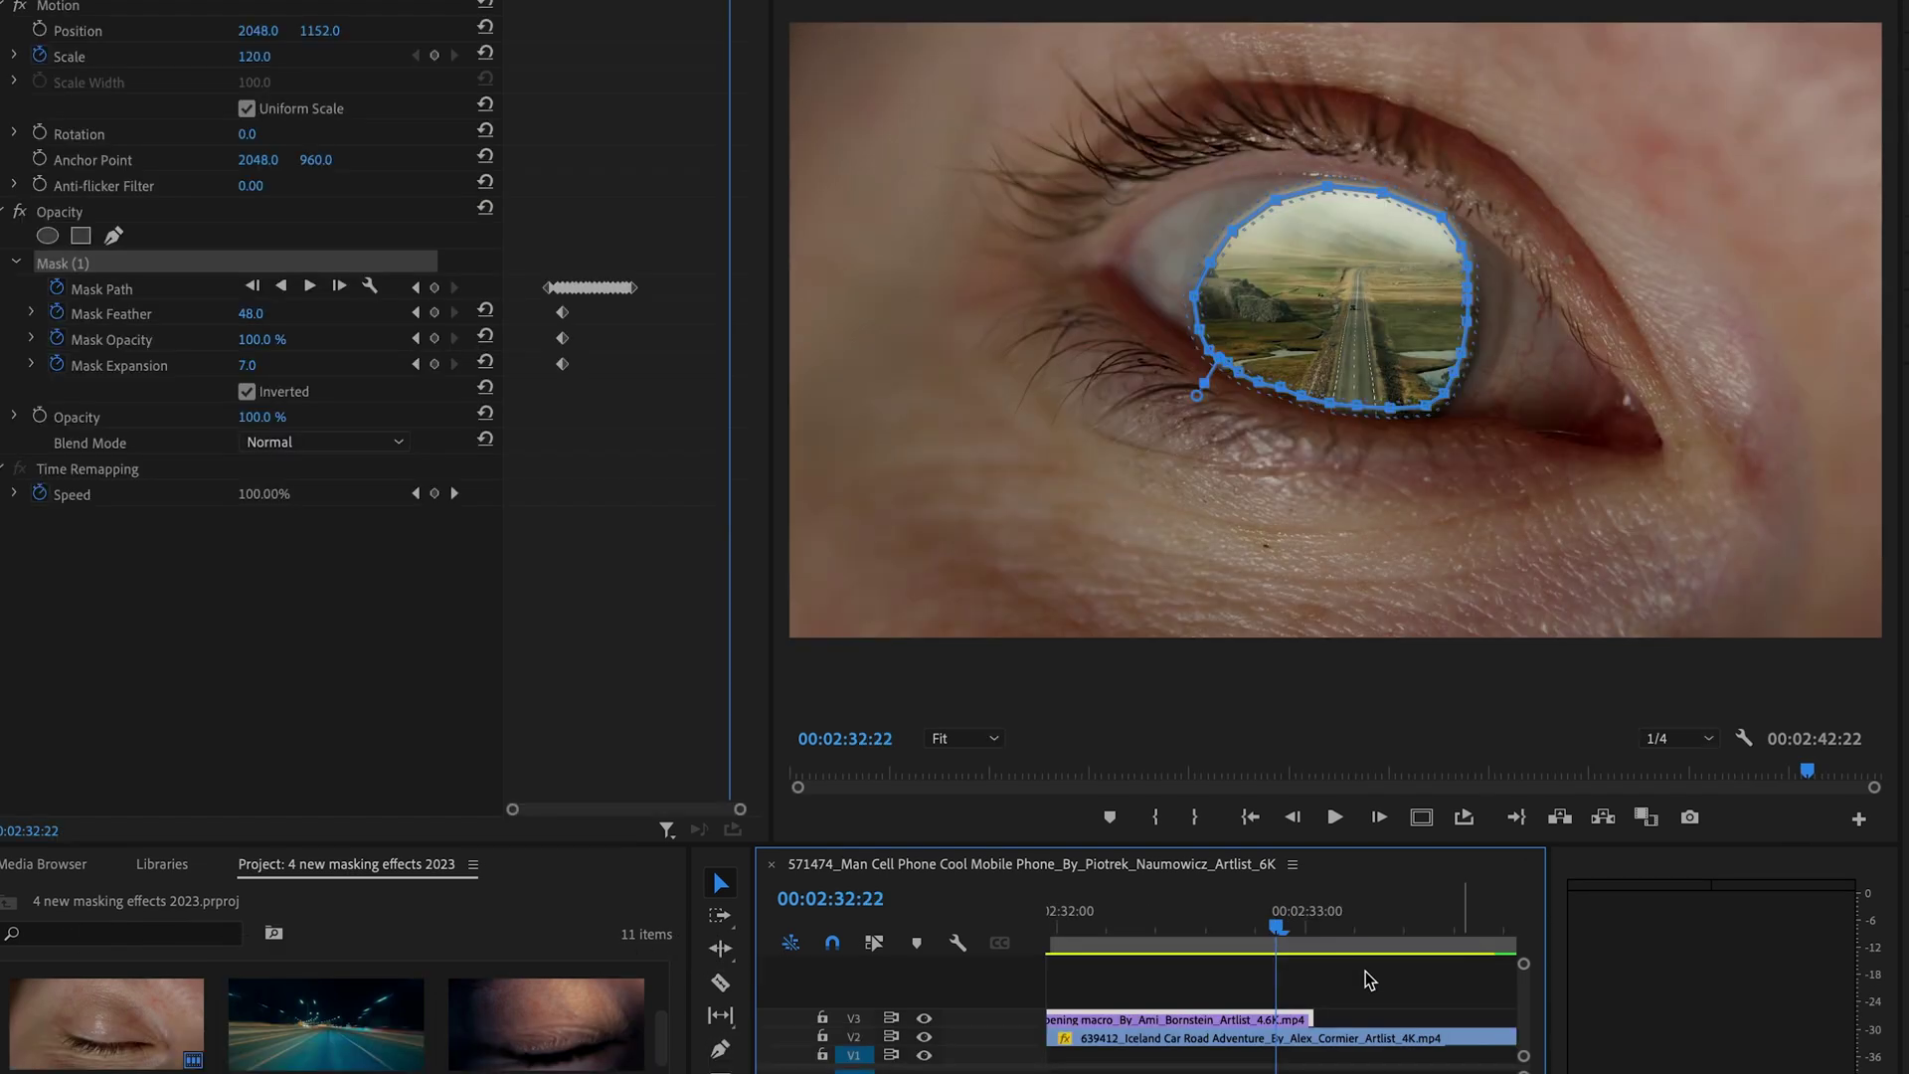
Keyframe the eye clip's Scale up to 500 near its end at 00:02:33:00.
mouse_move(1281, 936)
mouse_down()
mouse_move(1316, 937)
mouse_move(1265, 943)
mouse_up()
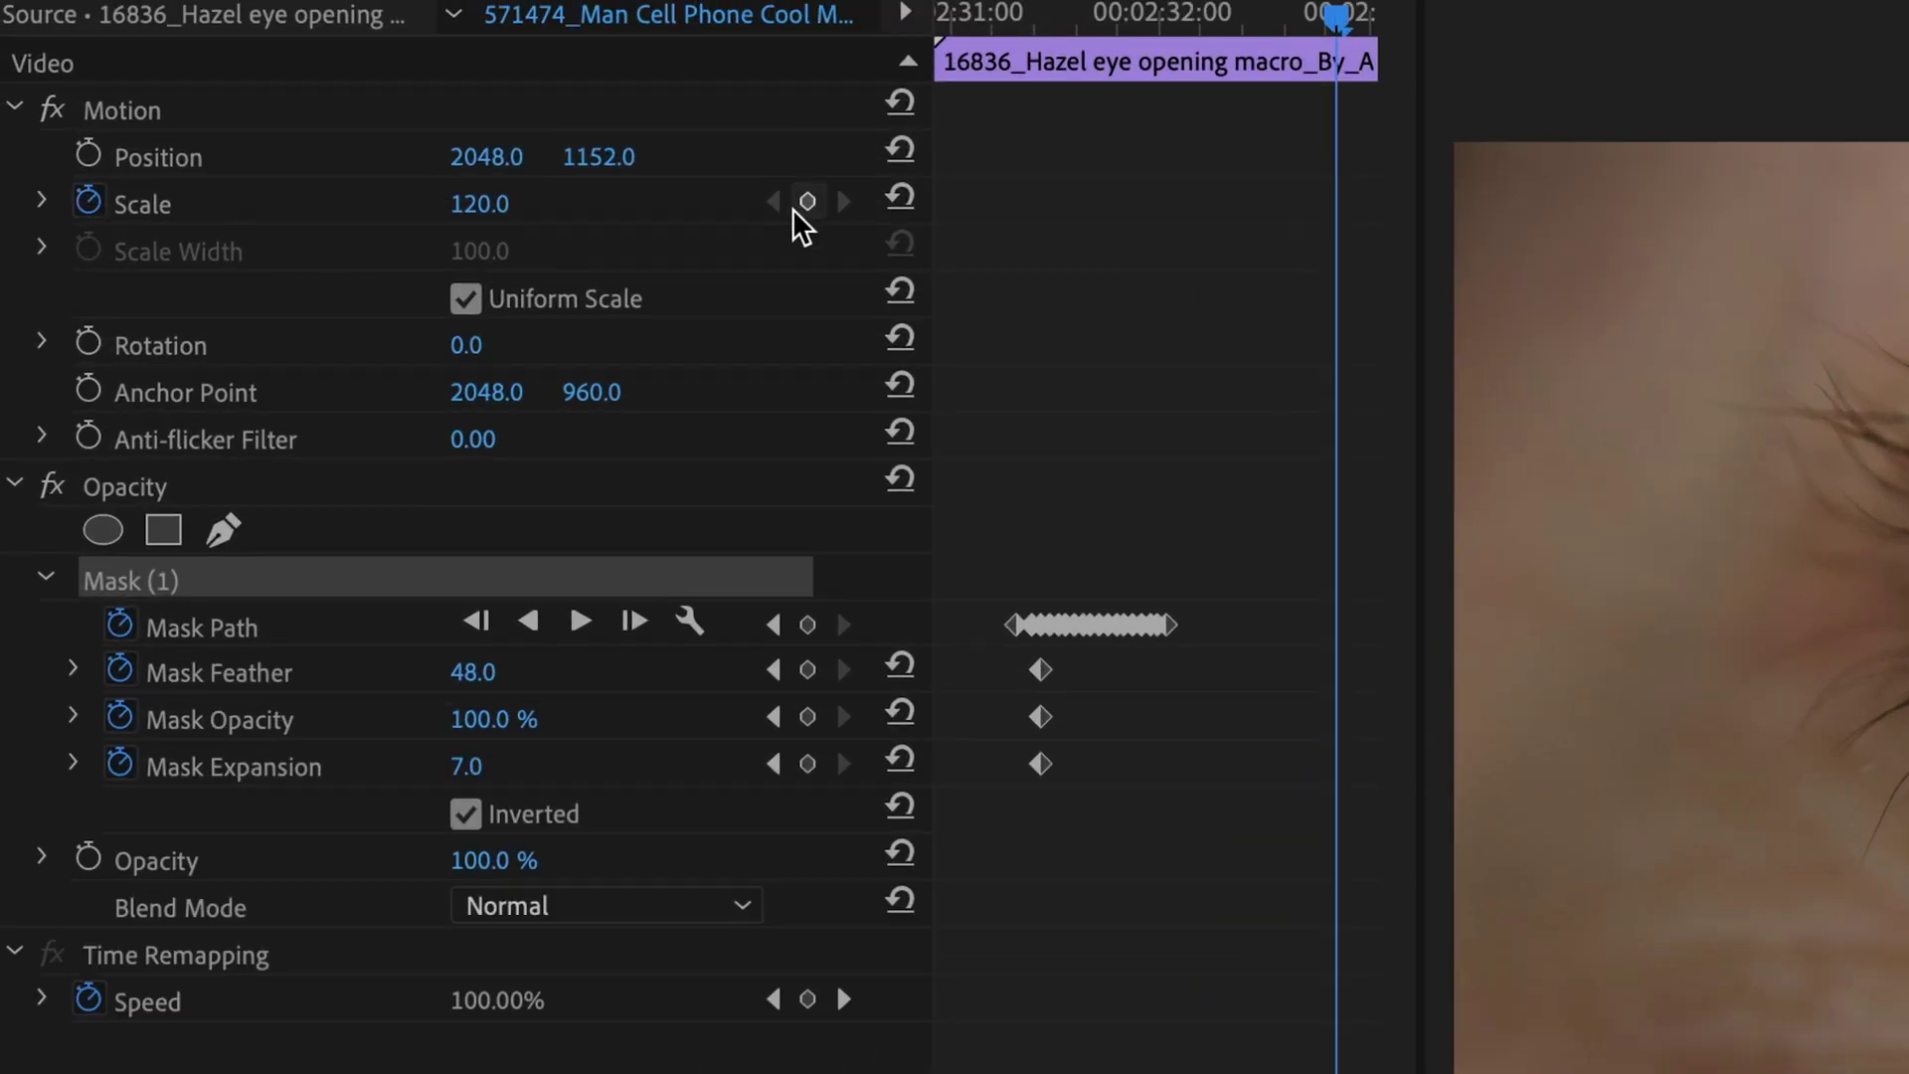
click(808, 201)
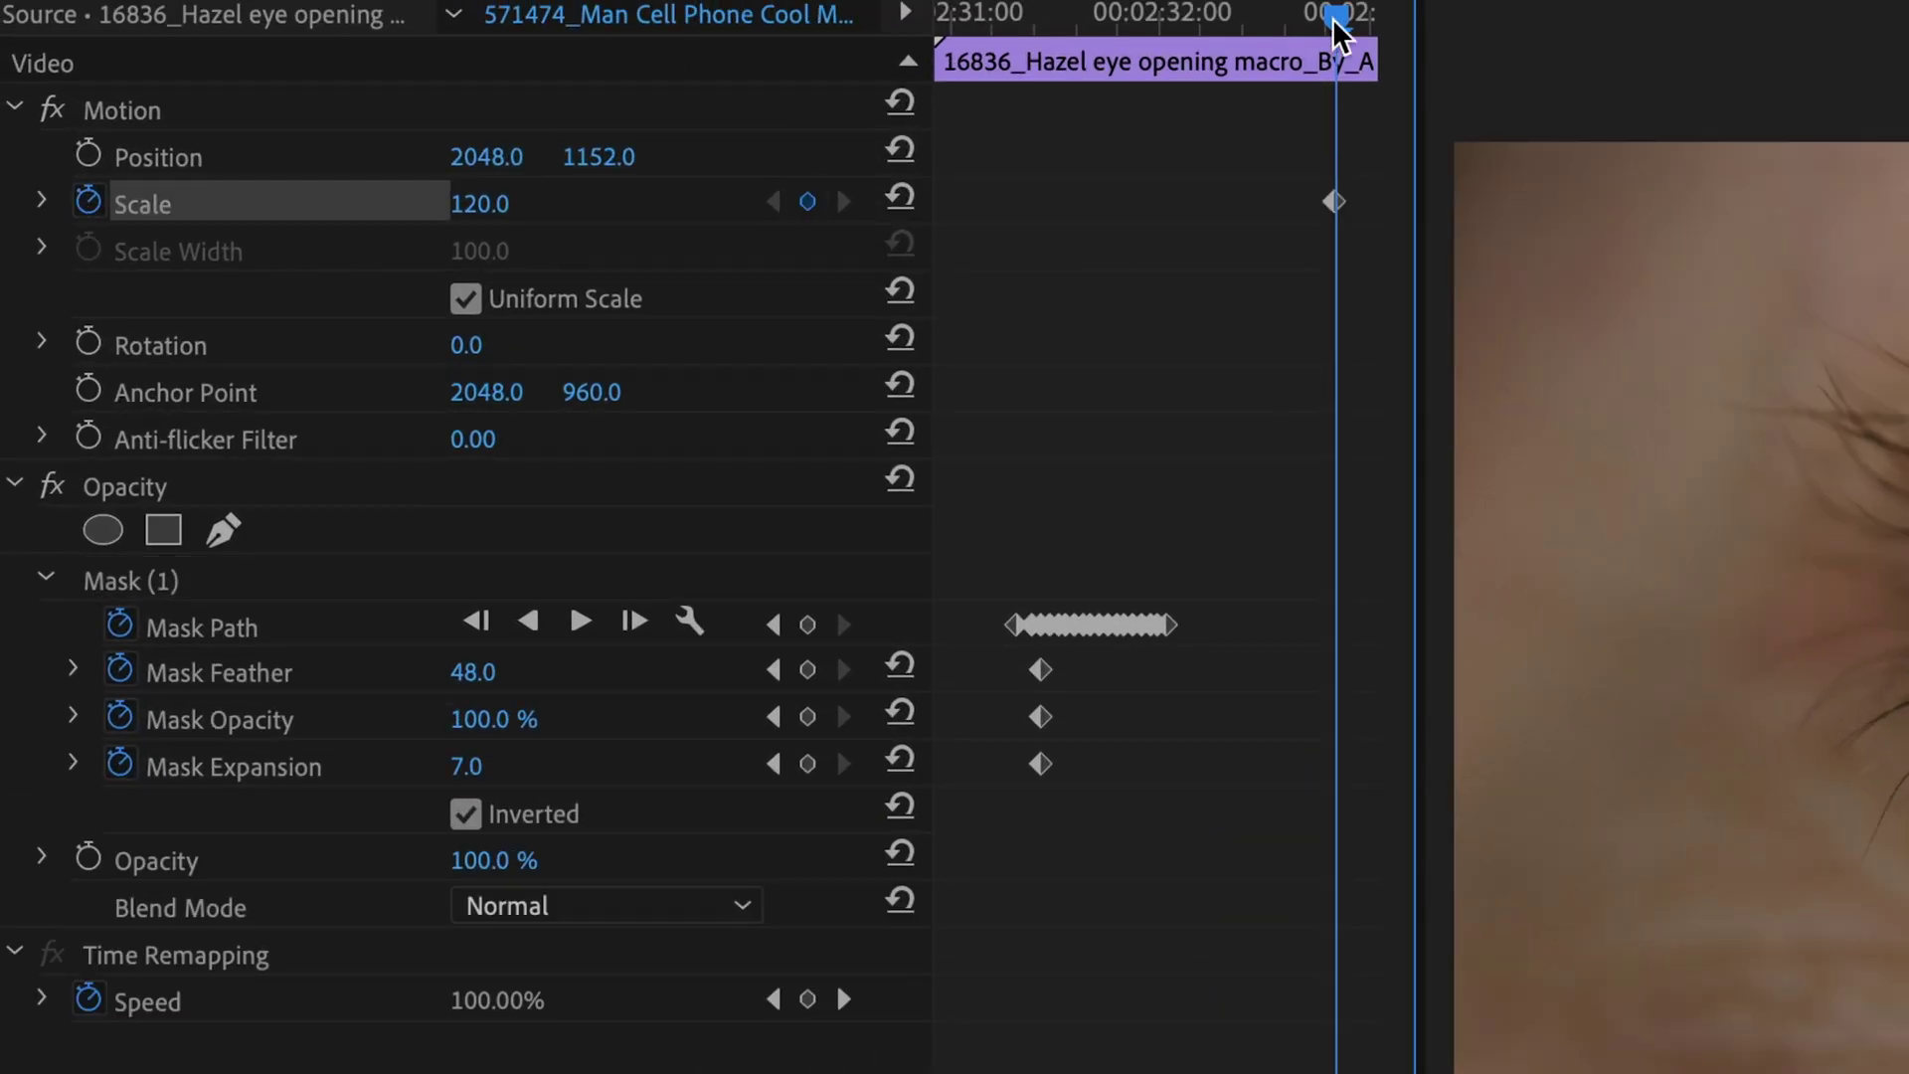
drag(1342, 25, 1377, 27)
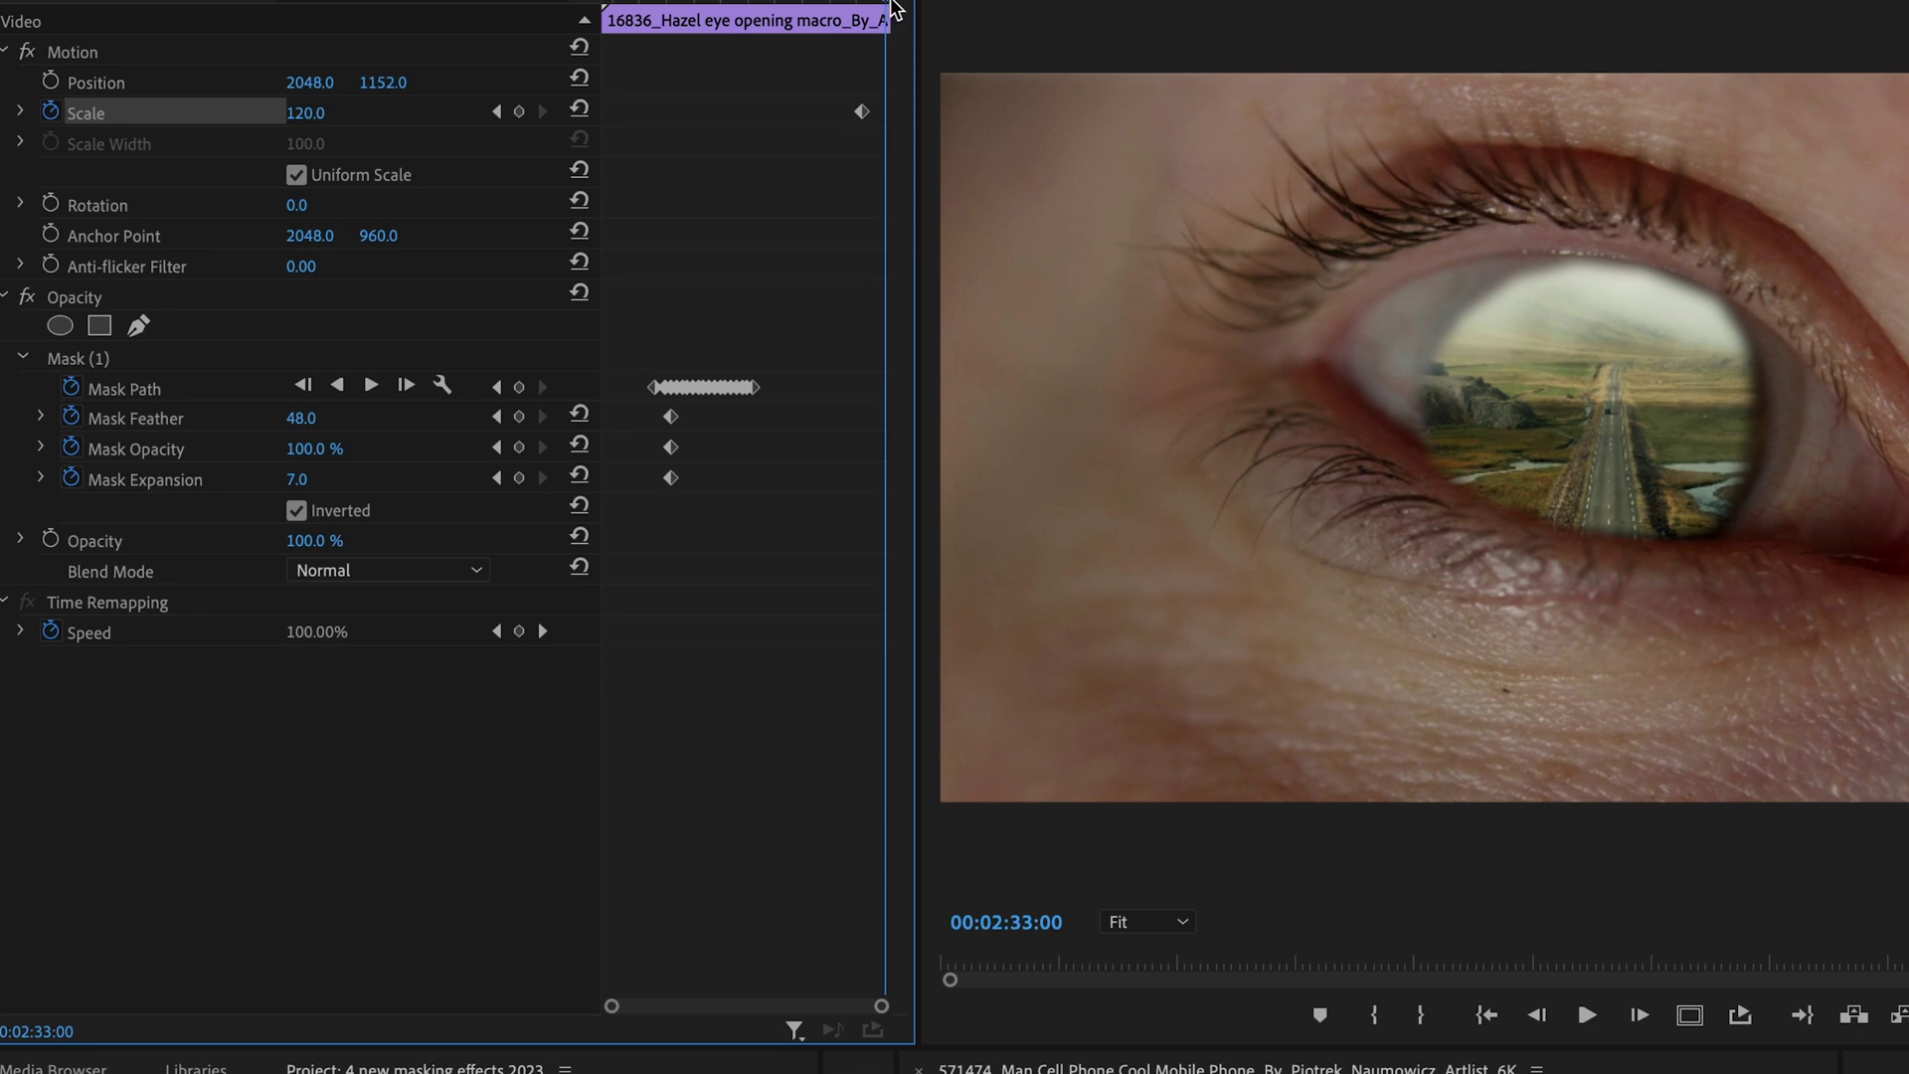
drag(895, 8, 879, 7)
key(Return)
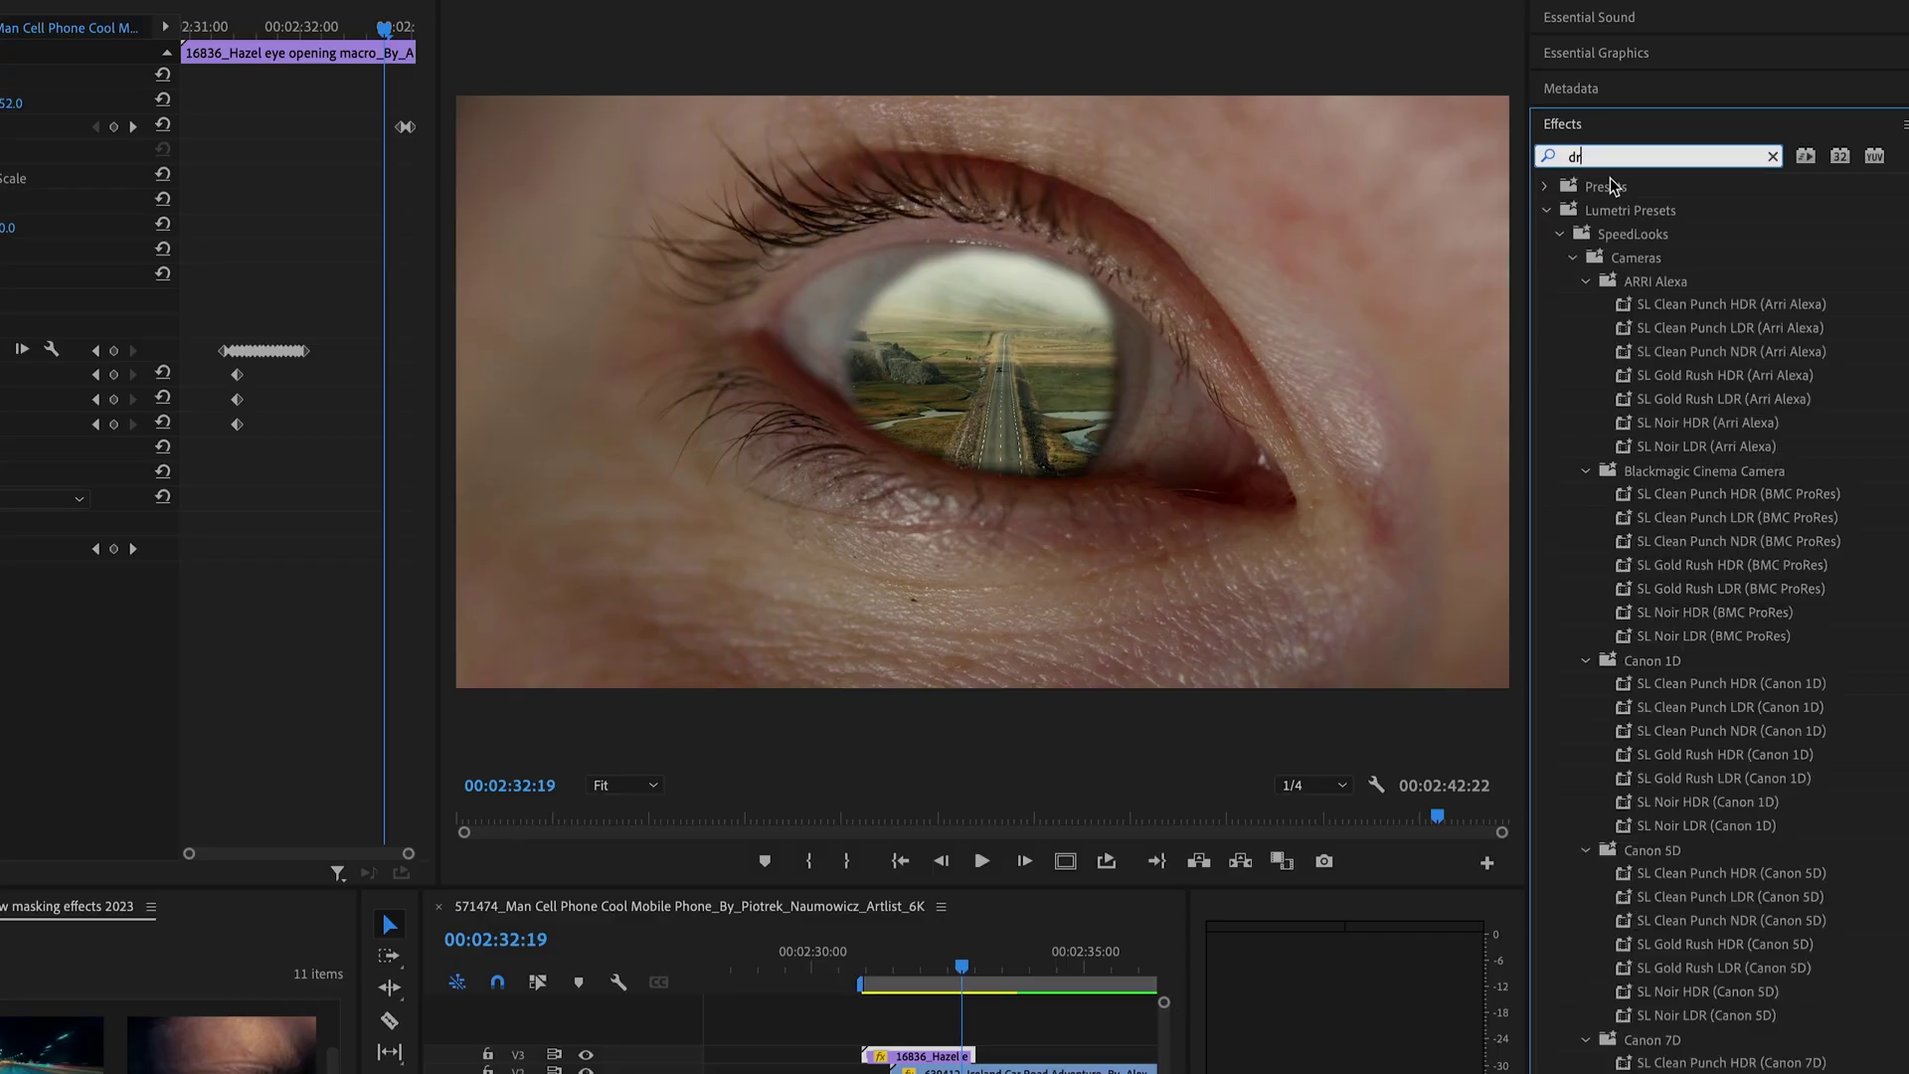
Apply Directional Blur to the eye clip, keyframing Direction 26° and Blur Length 0 to 5.
text(blur)
drag(1680, 425, 994, 1011)
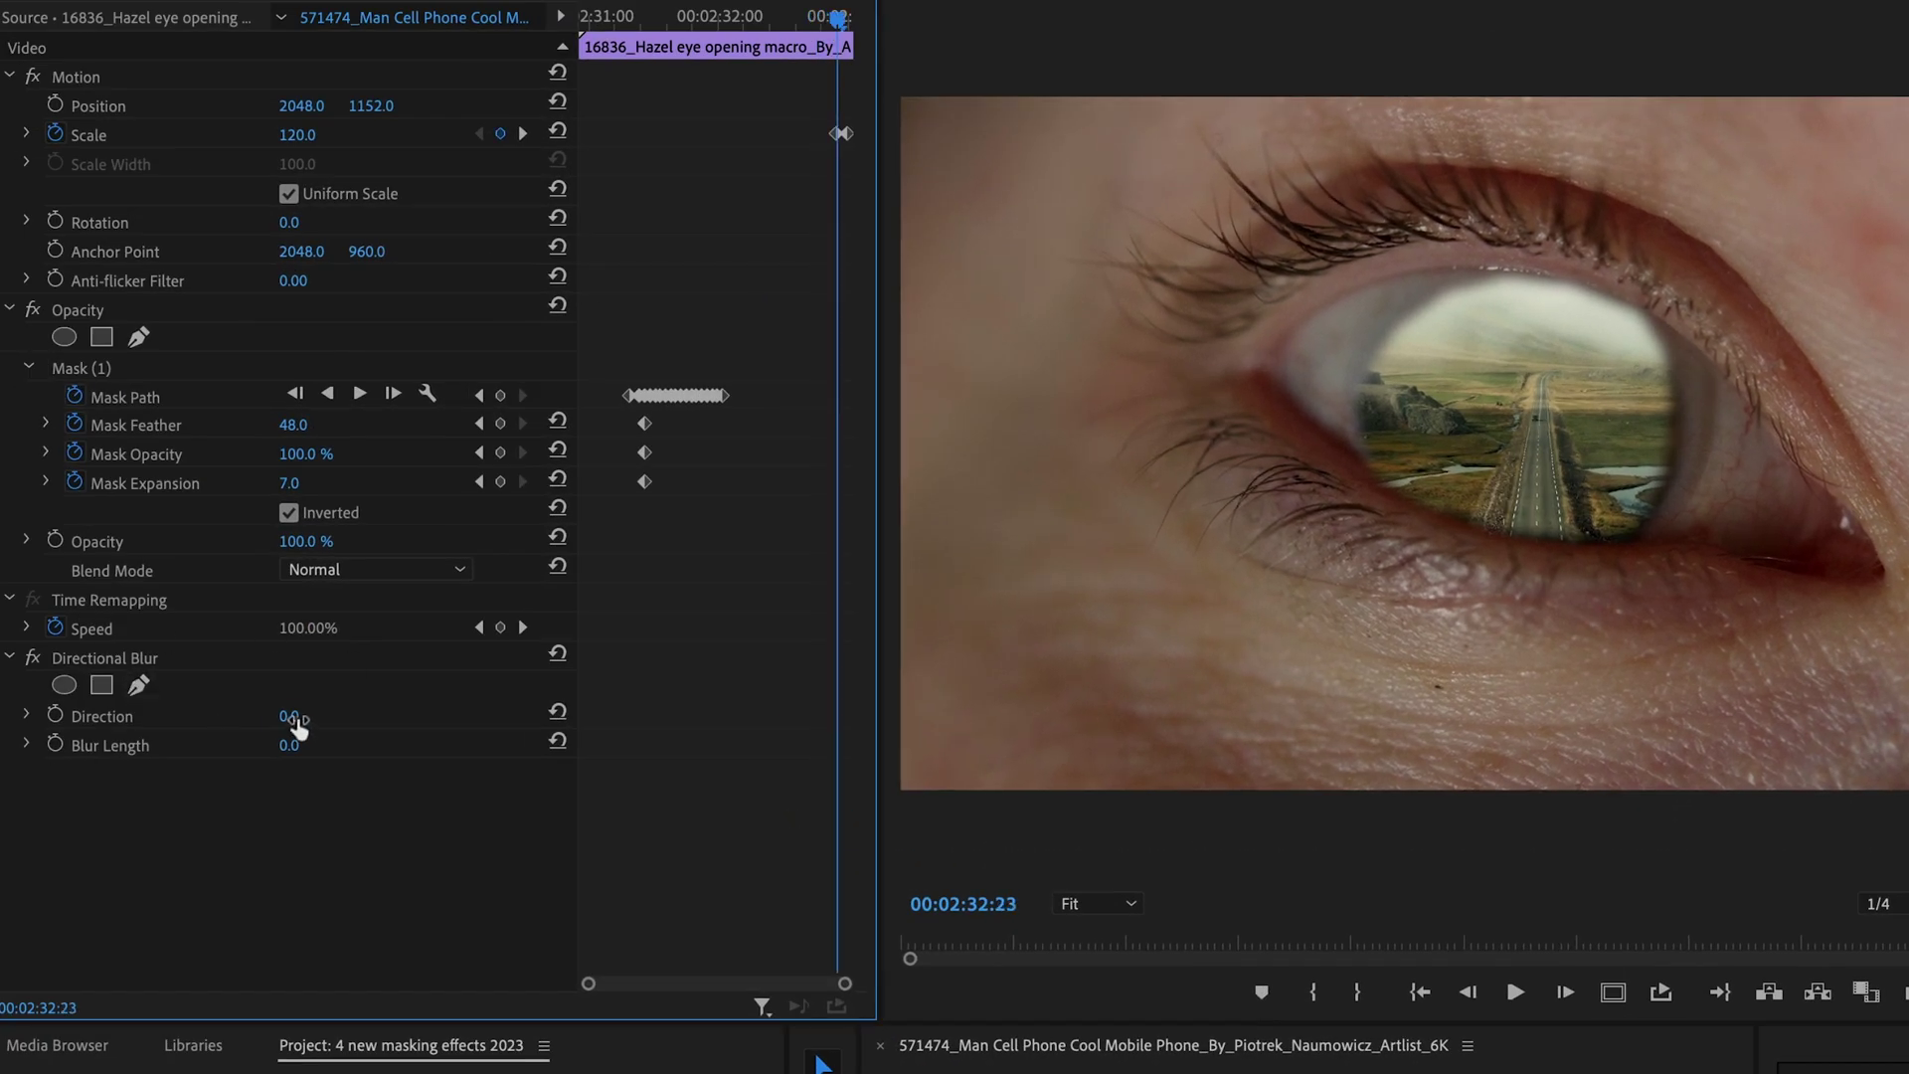
click(55, 715)
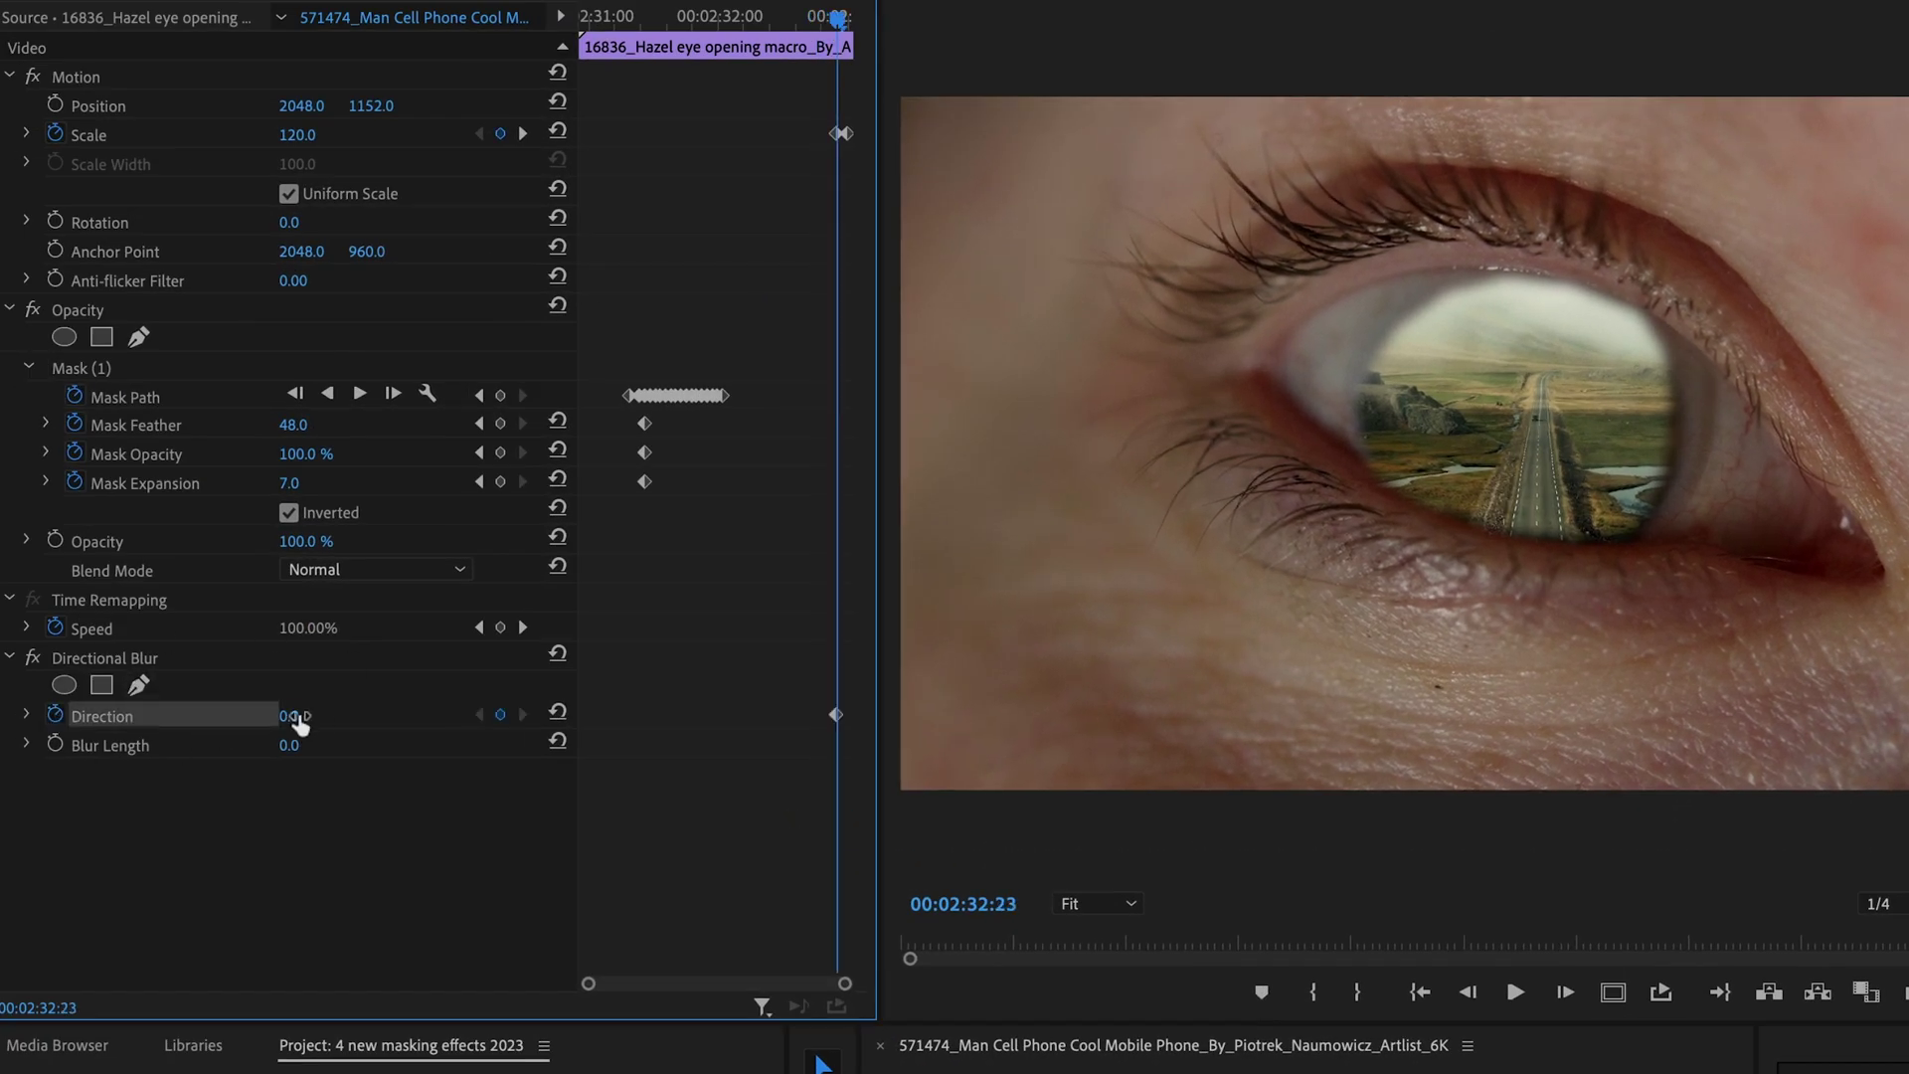
click(54, 744)
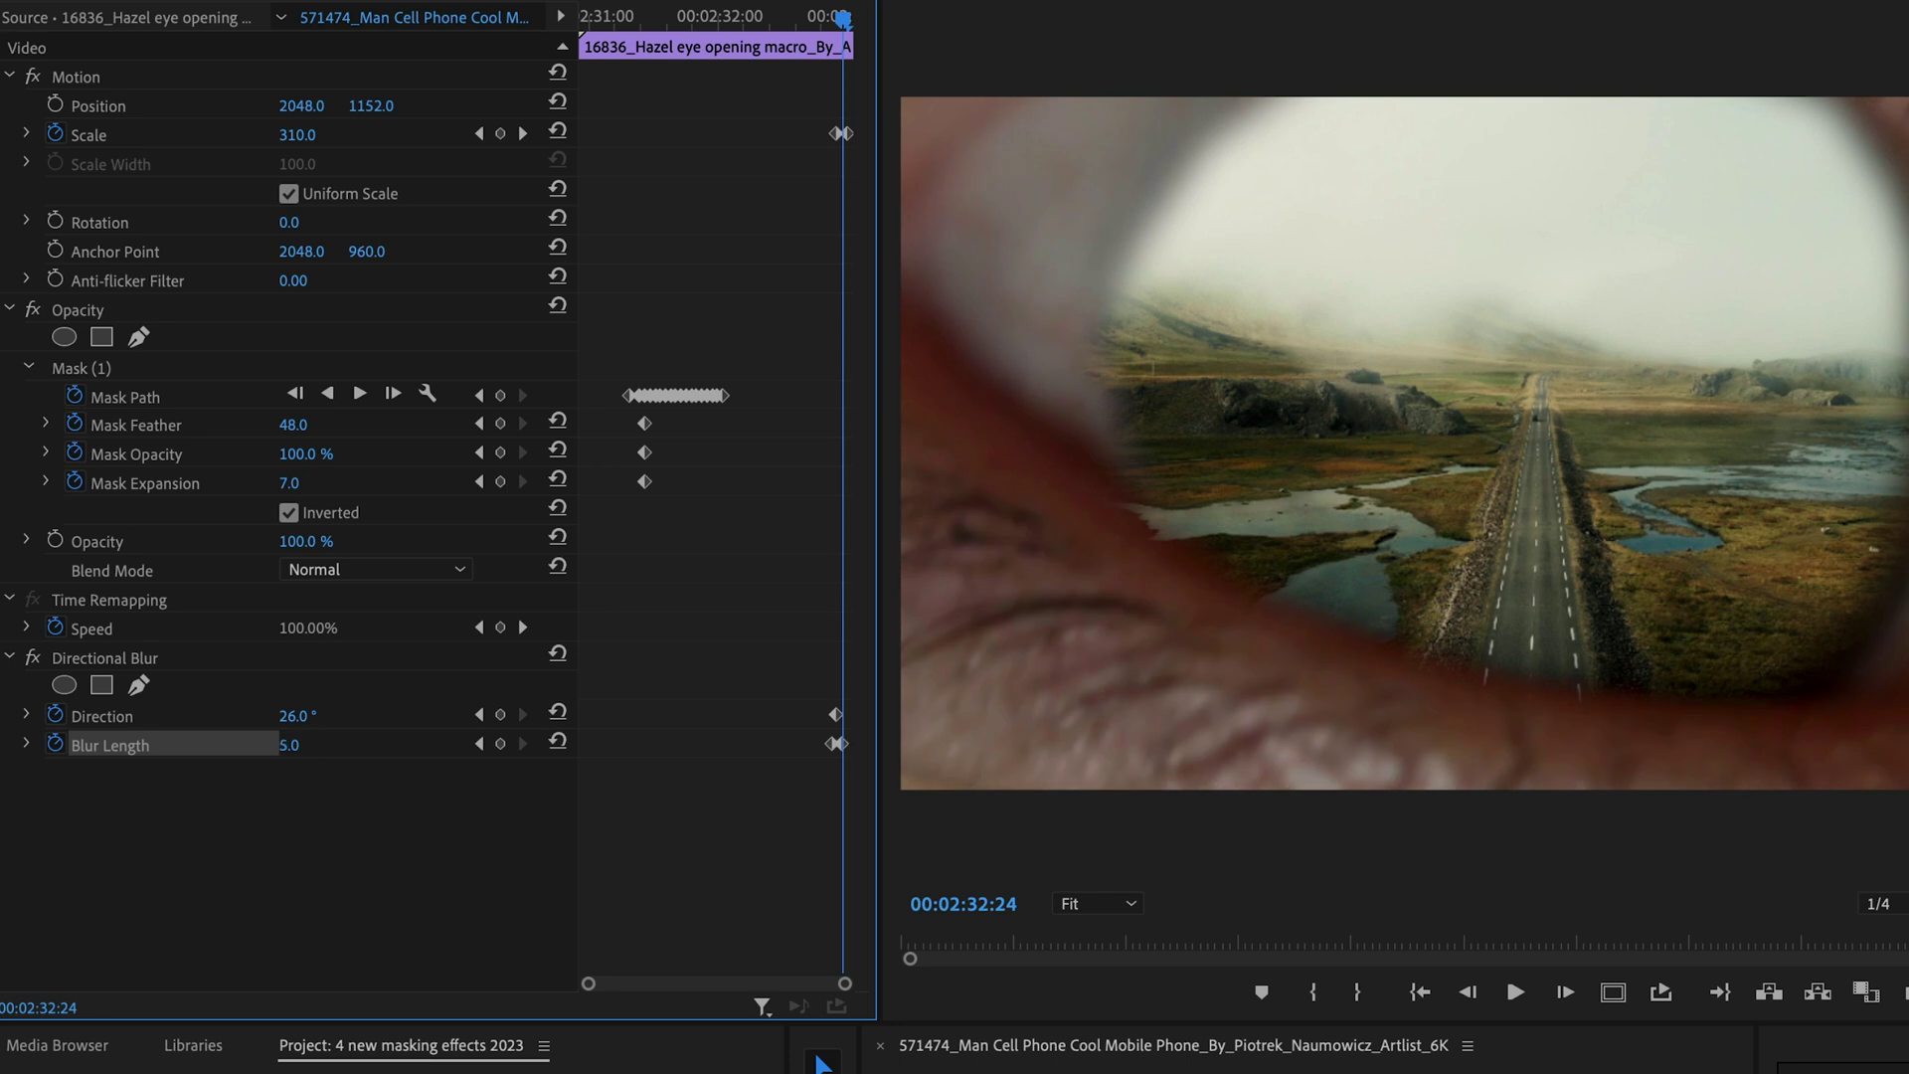
key(space)
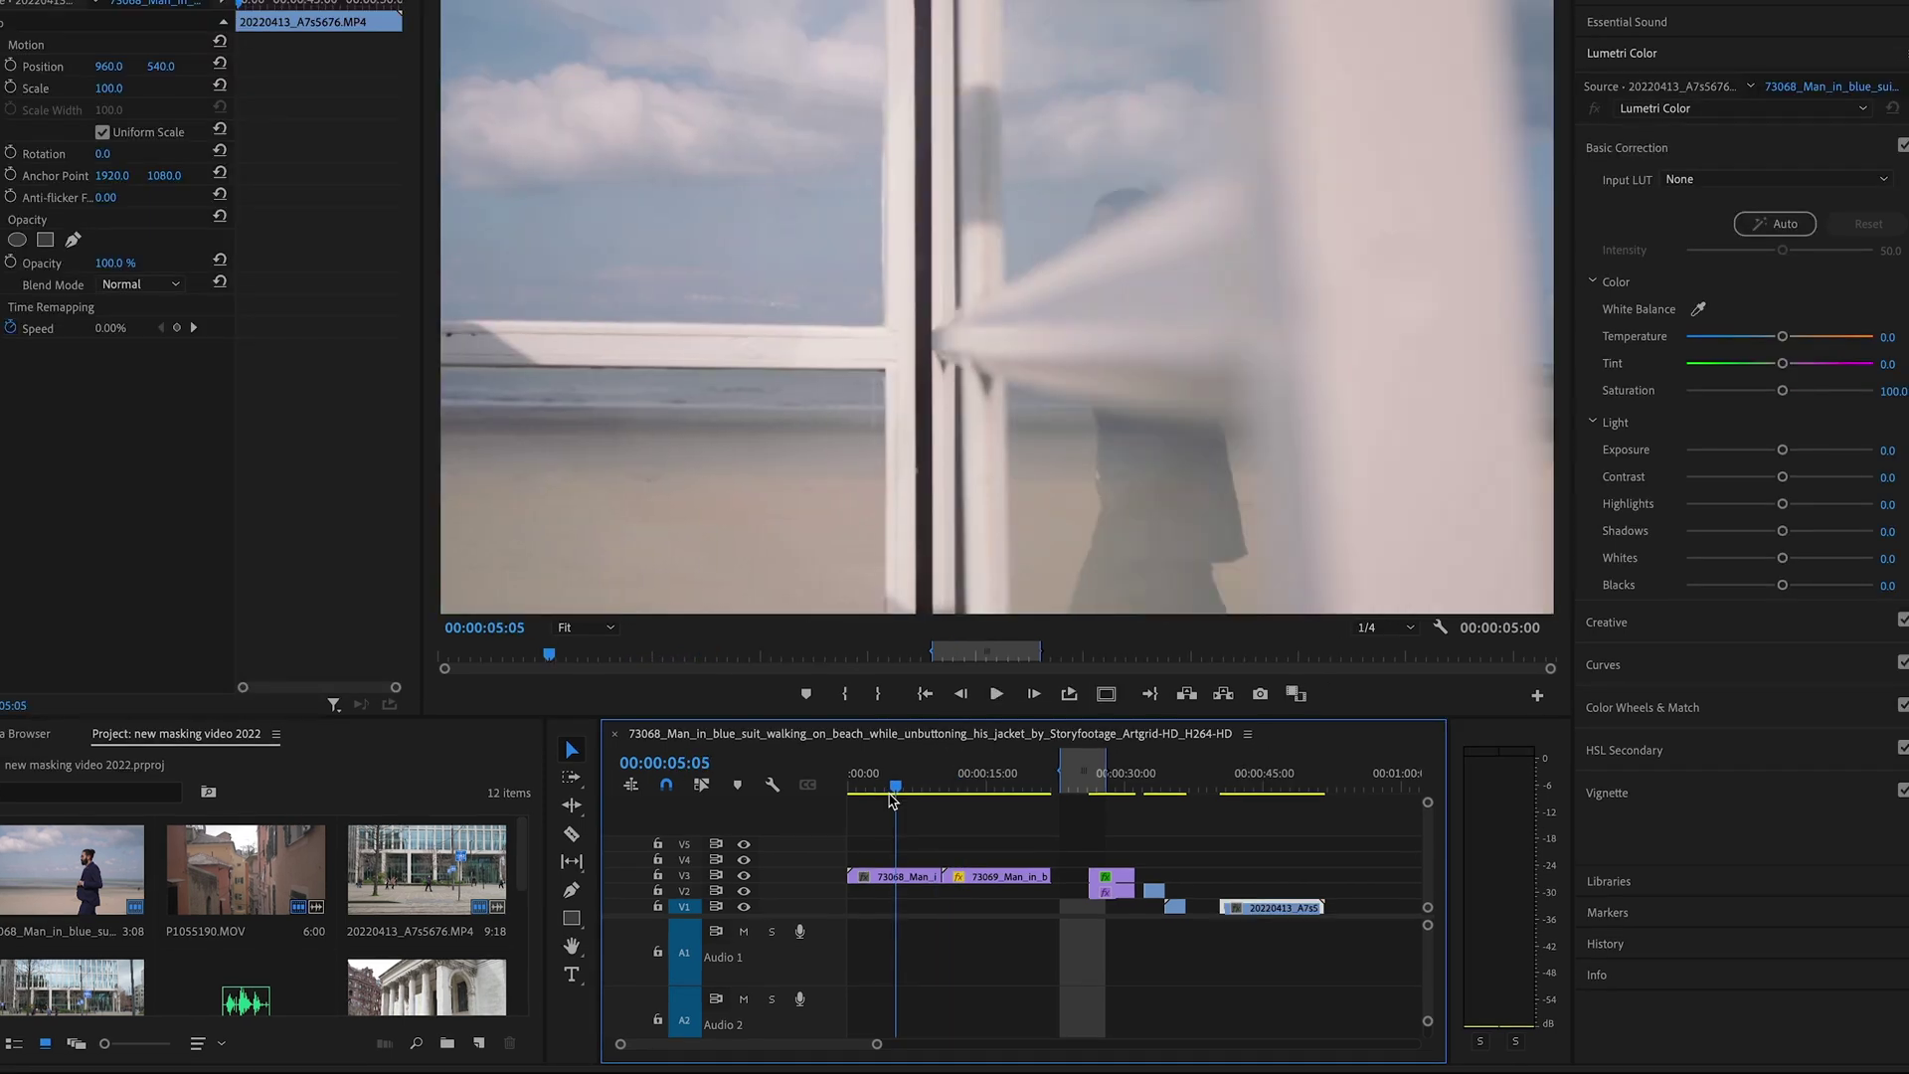
Cut the 73068 beach clip at the wall, delete the remainder, and move it to V4.
key(Right)
key(Right)
key(Right)
key(Right)
key(Right)
key(Right)
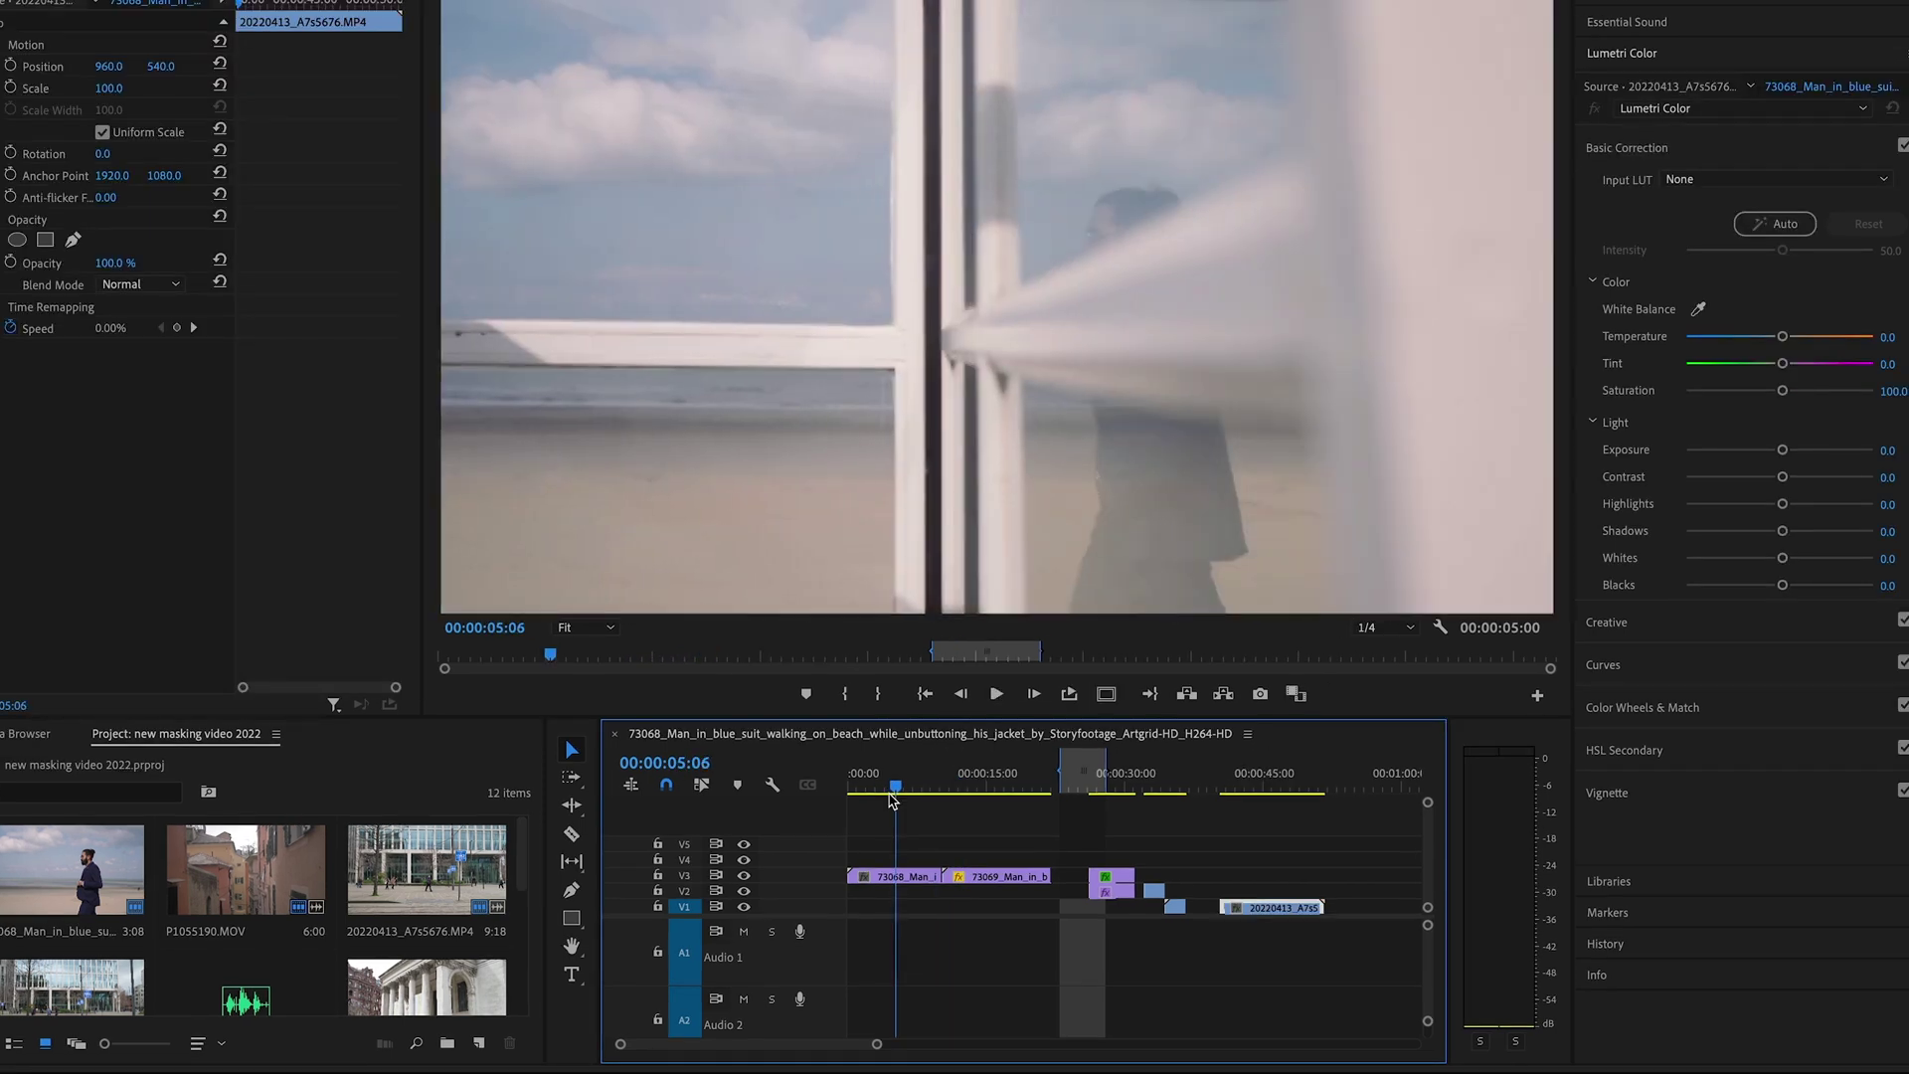
key(Right)
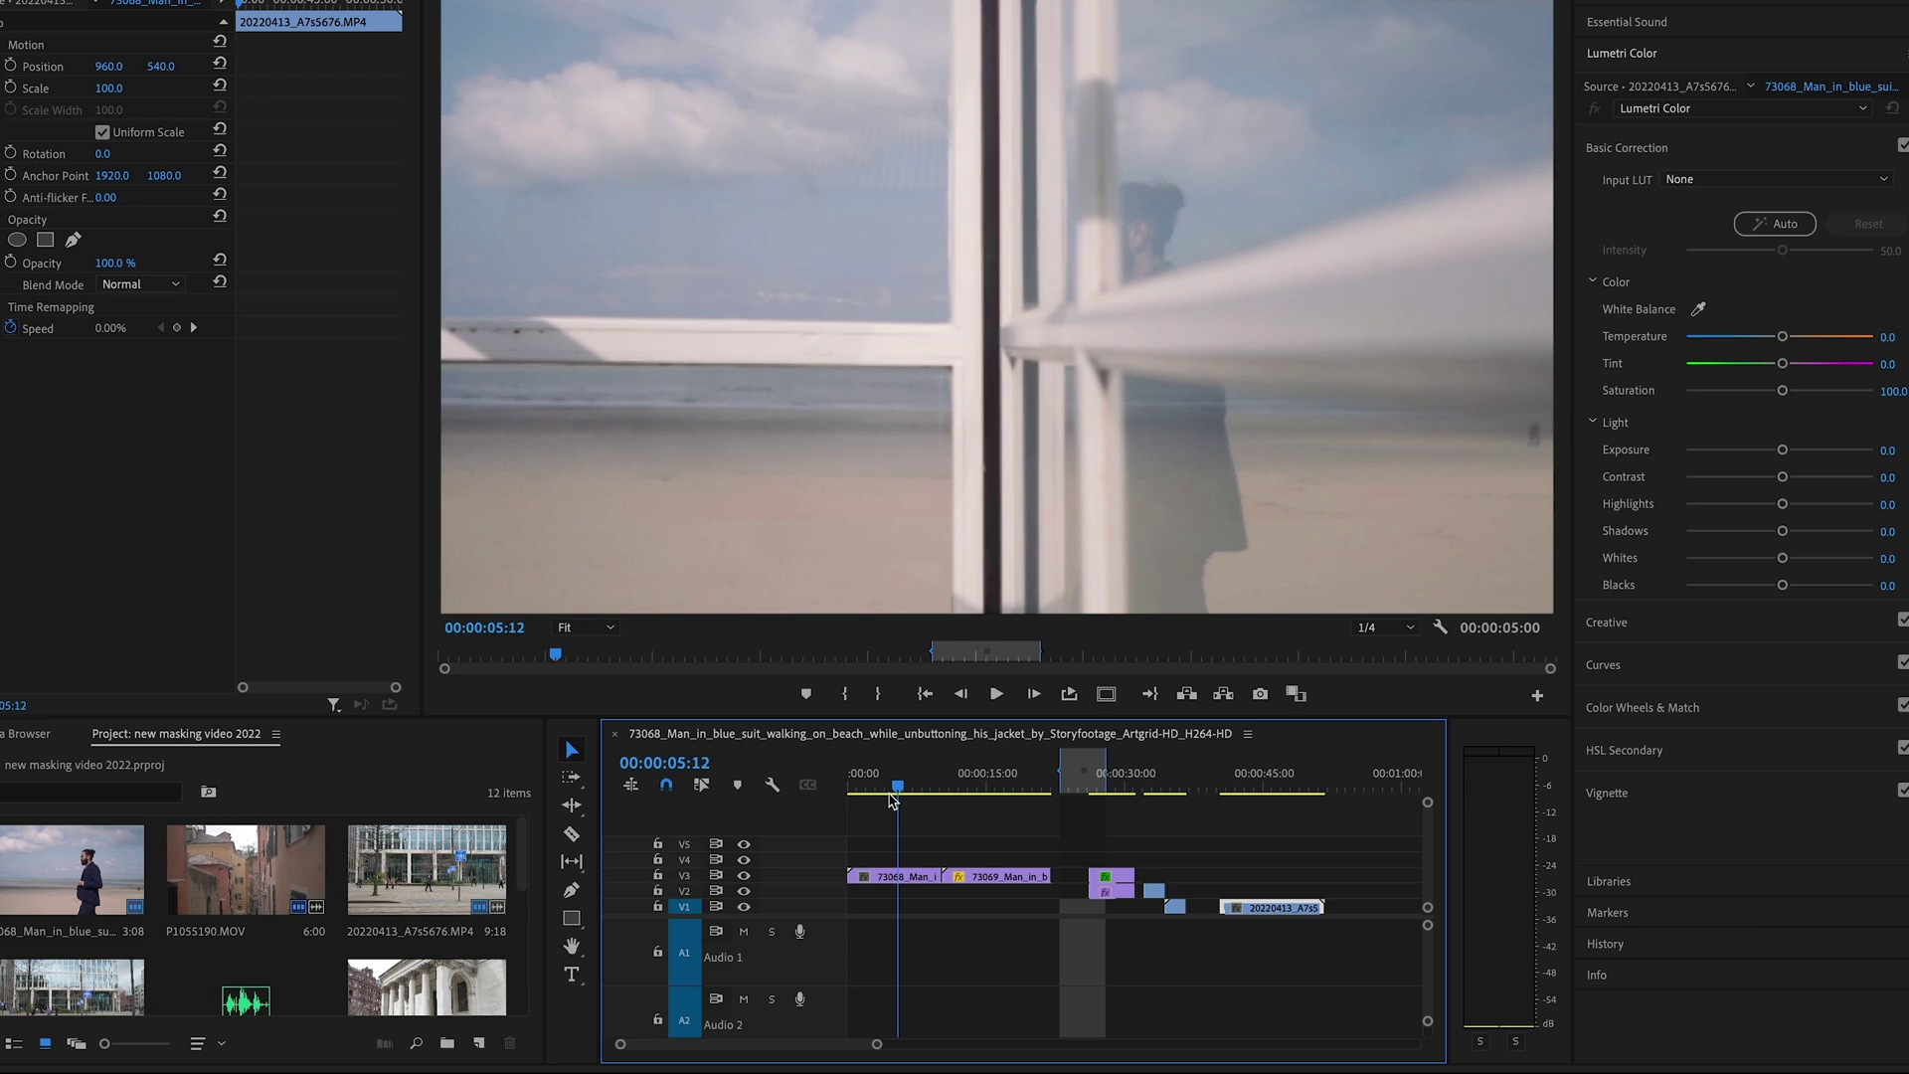
click(897, 881)
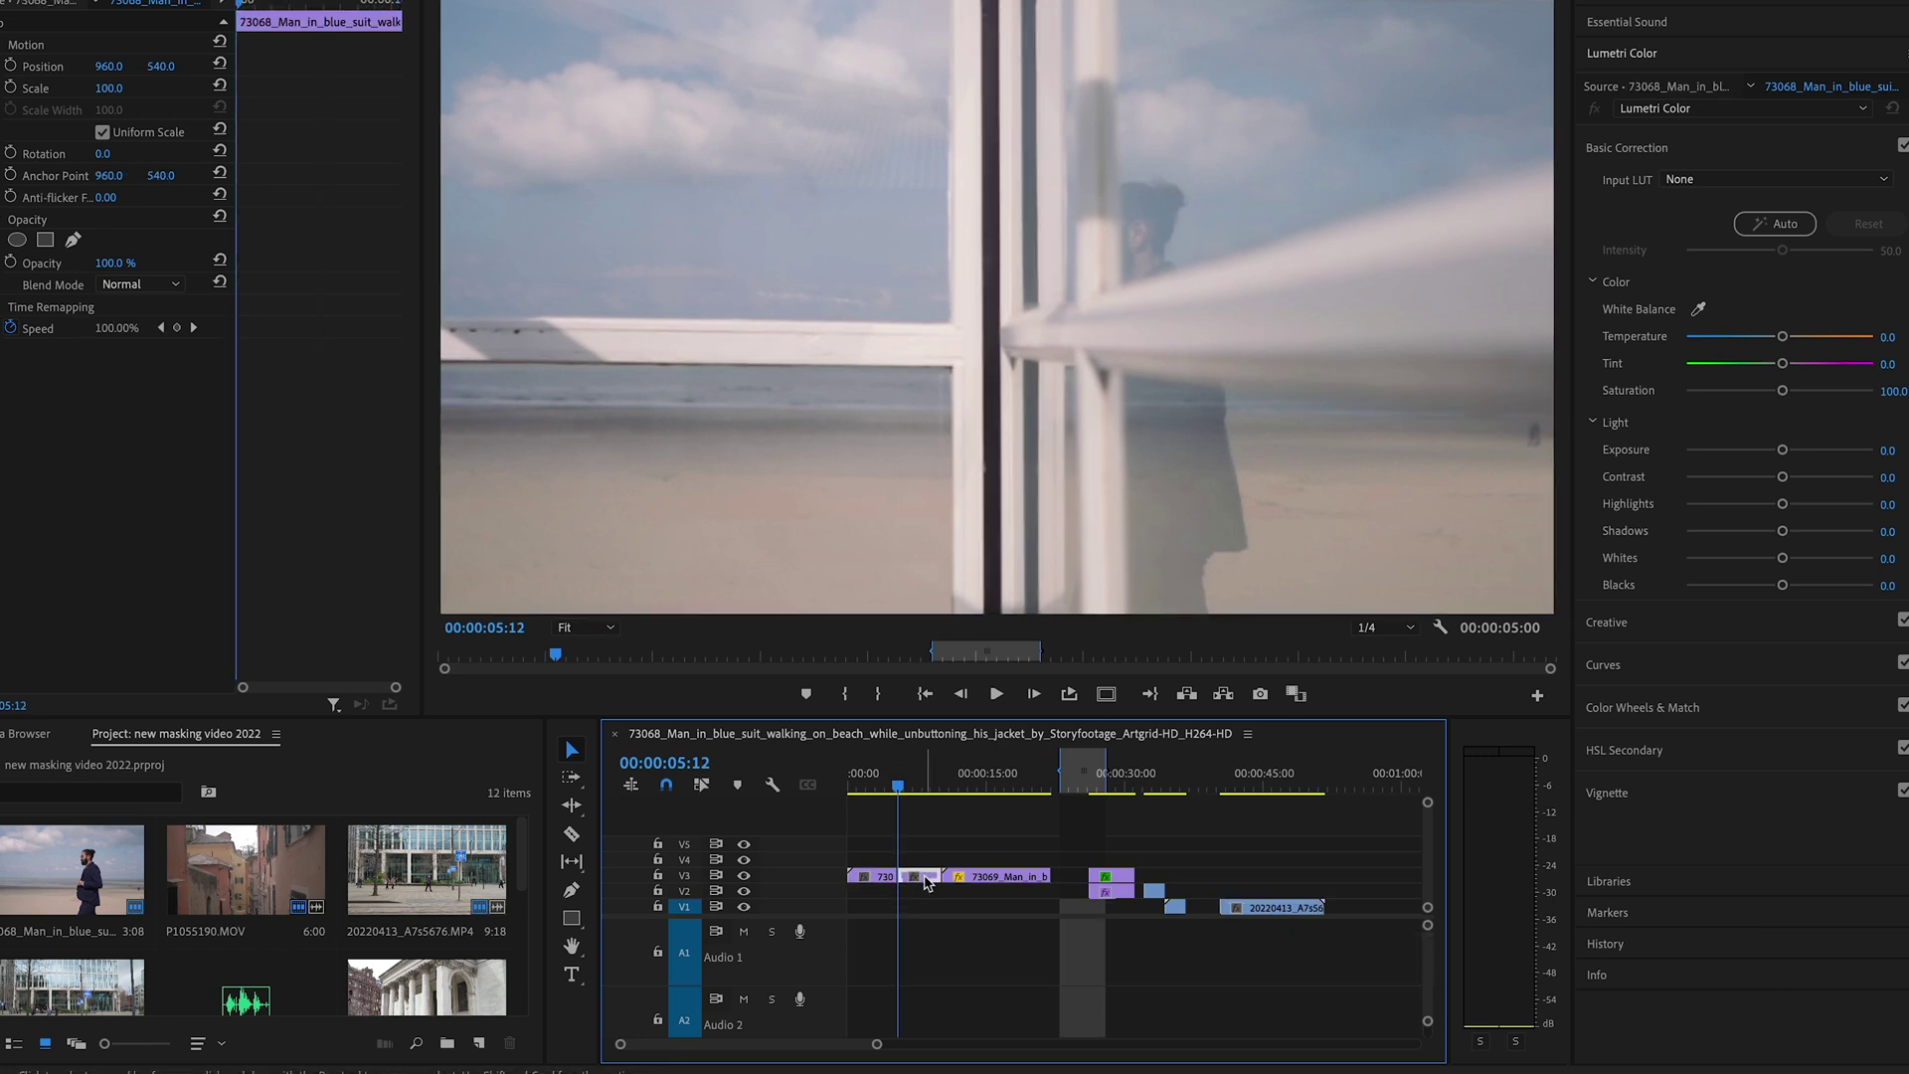
key(Delete)
drag(900, 791, 888, 790)
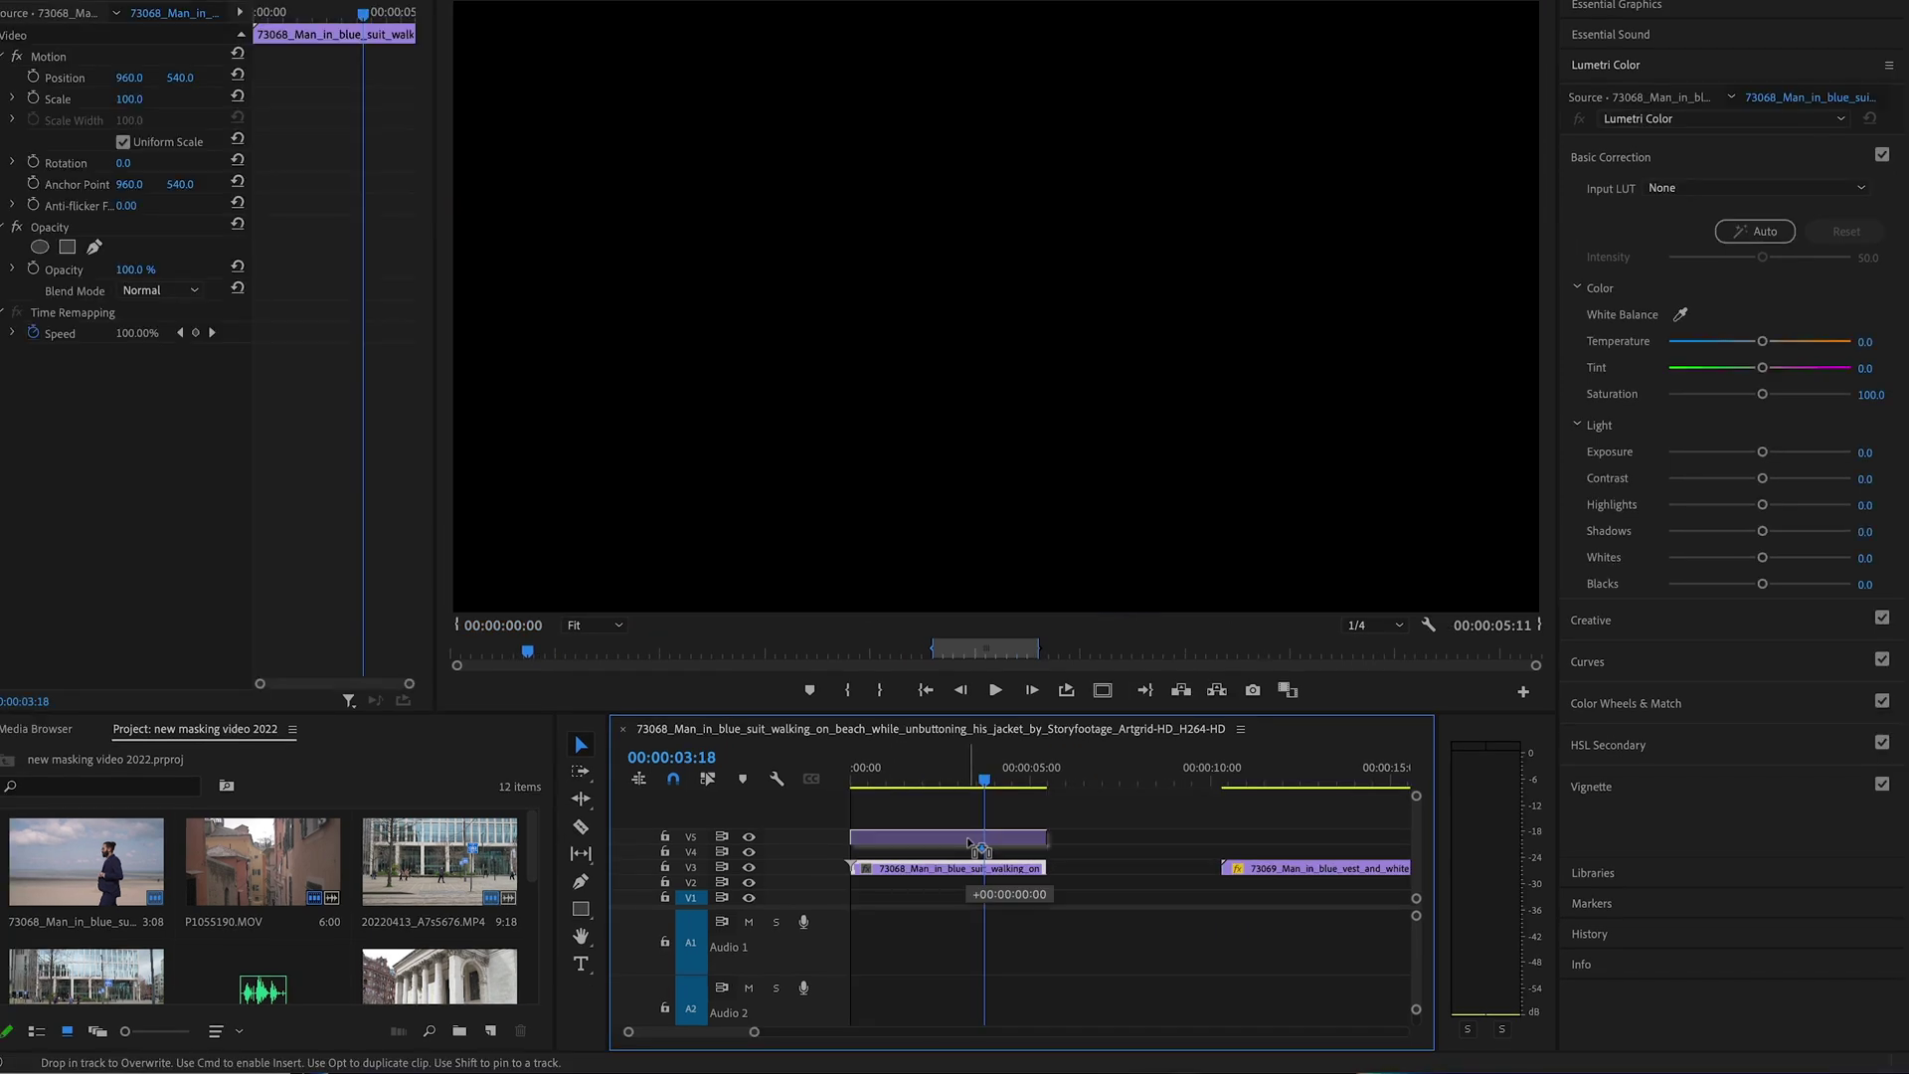
drag(969, 867, 969, 852)
Slide the 73069 clip left on V3 to start at the playhead where the wall passes.
drag(1270, 881, 1152, 881)
drag(986, 776, 1019, 781)
drag(1210, 874, 1128, 875)
drag(1021, 781, 1034, 791)
key(Left)
key(Left)
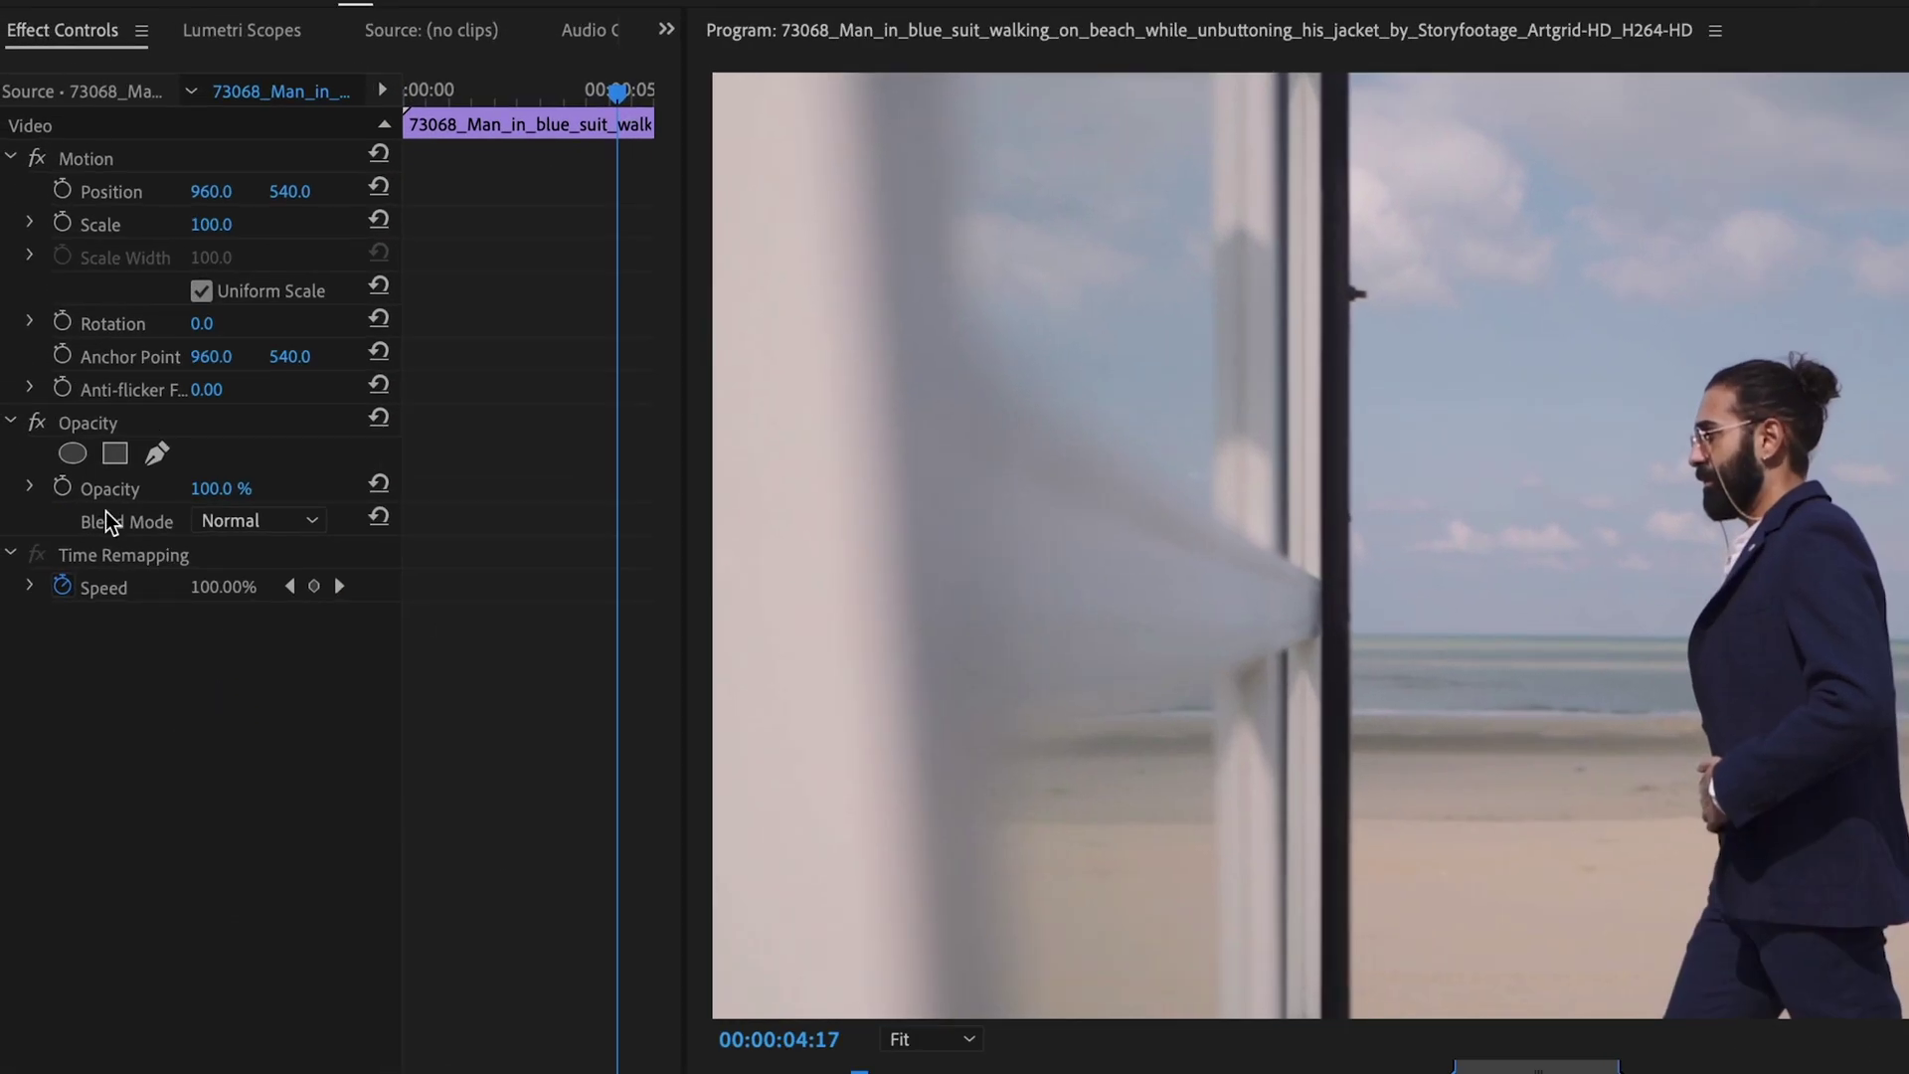
Start a free-draw bezier opacity mask on the upper beach clip with the Program monitor at 50%.
click(18, 422)
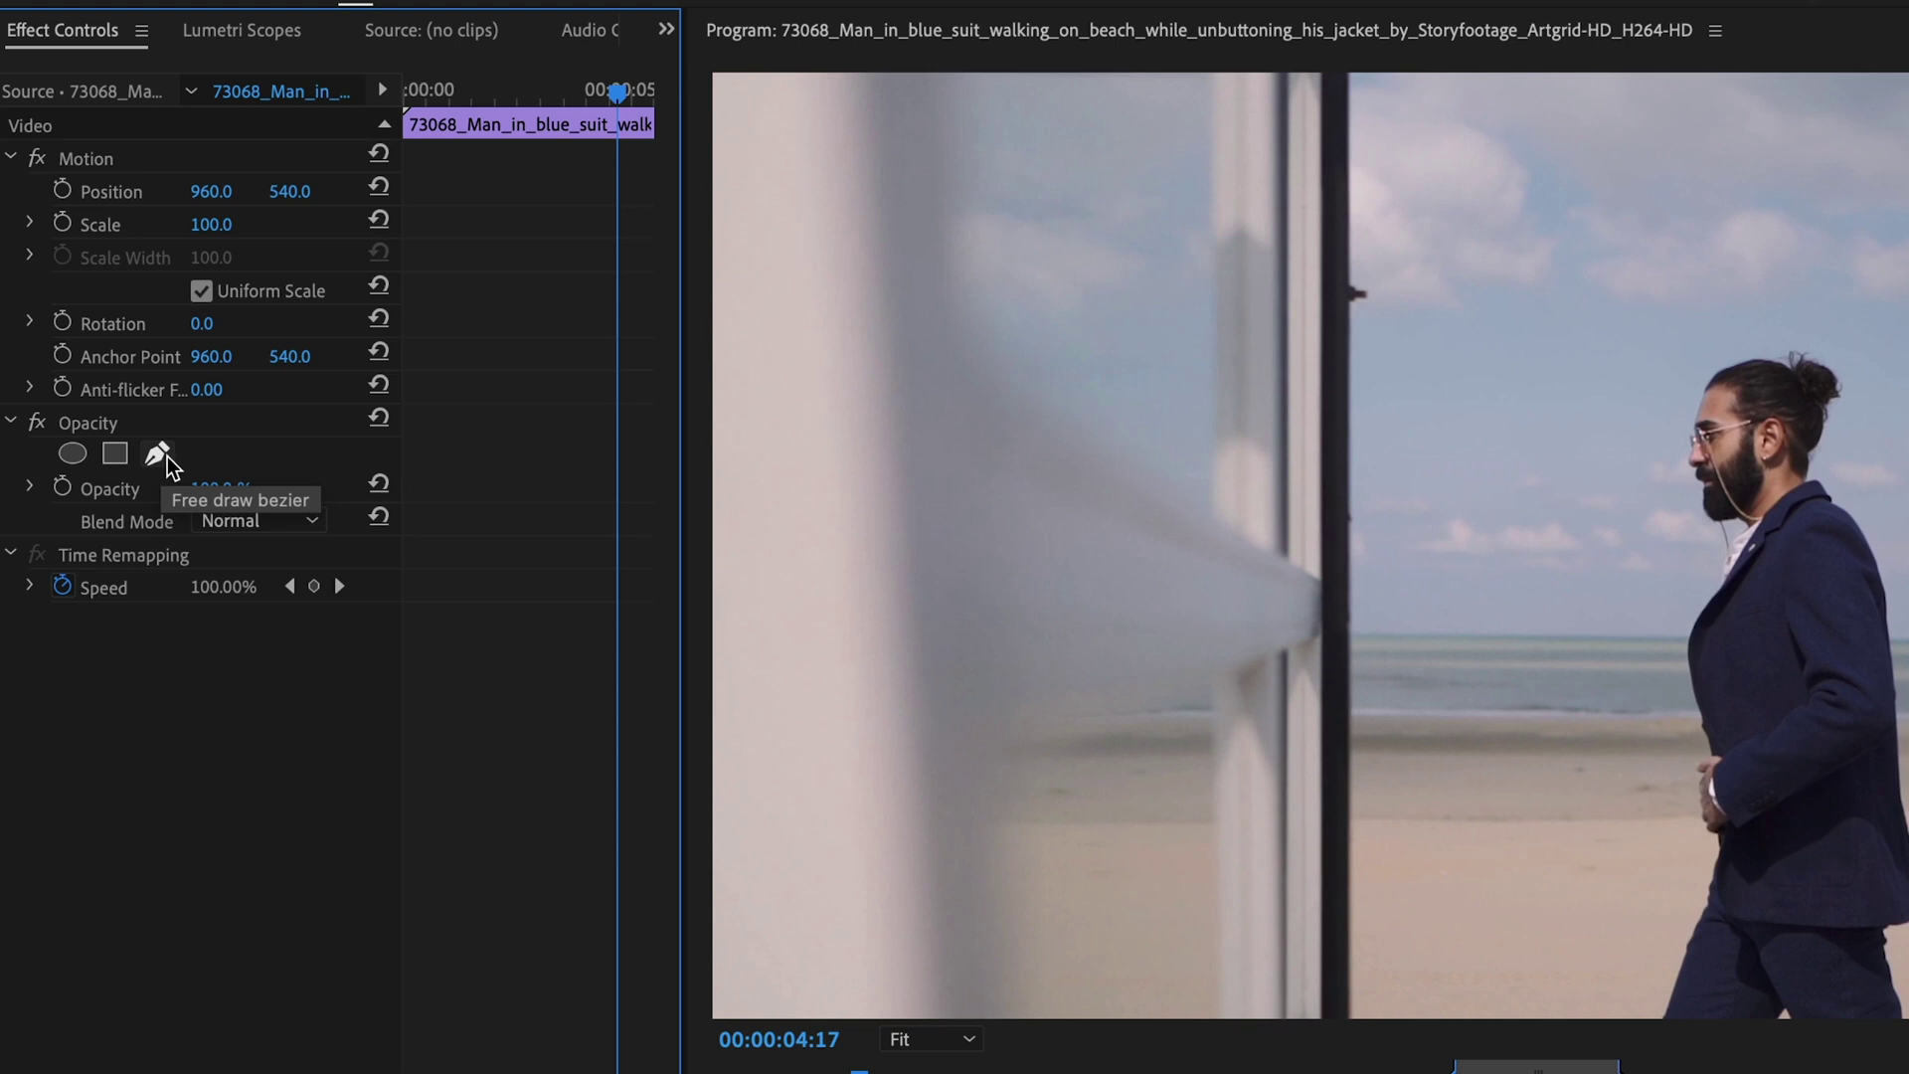
click(159, 455)
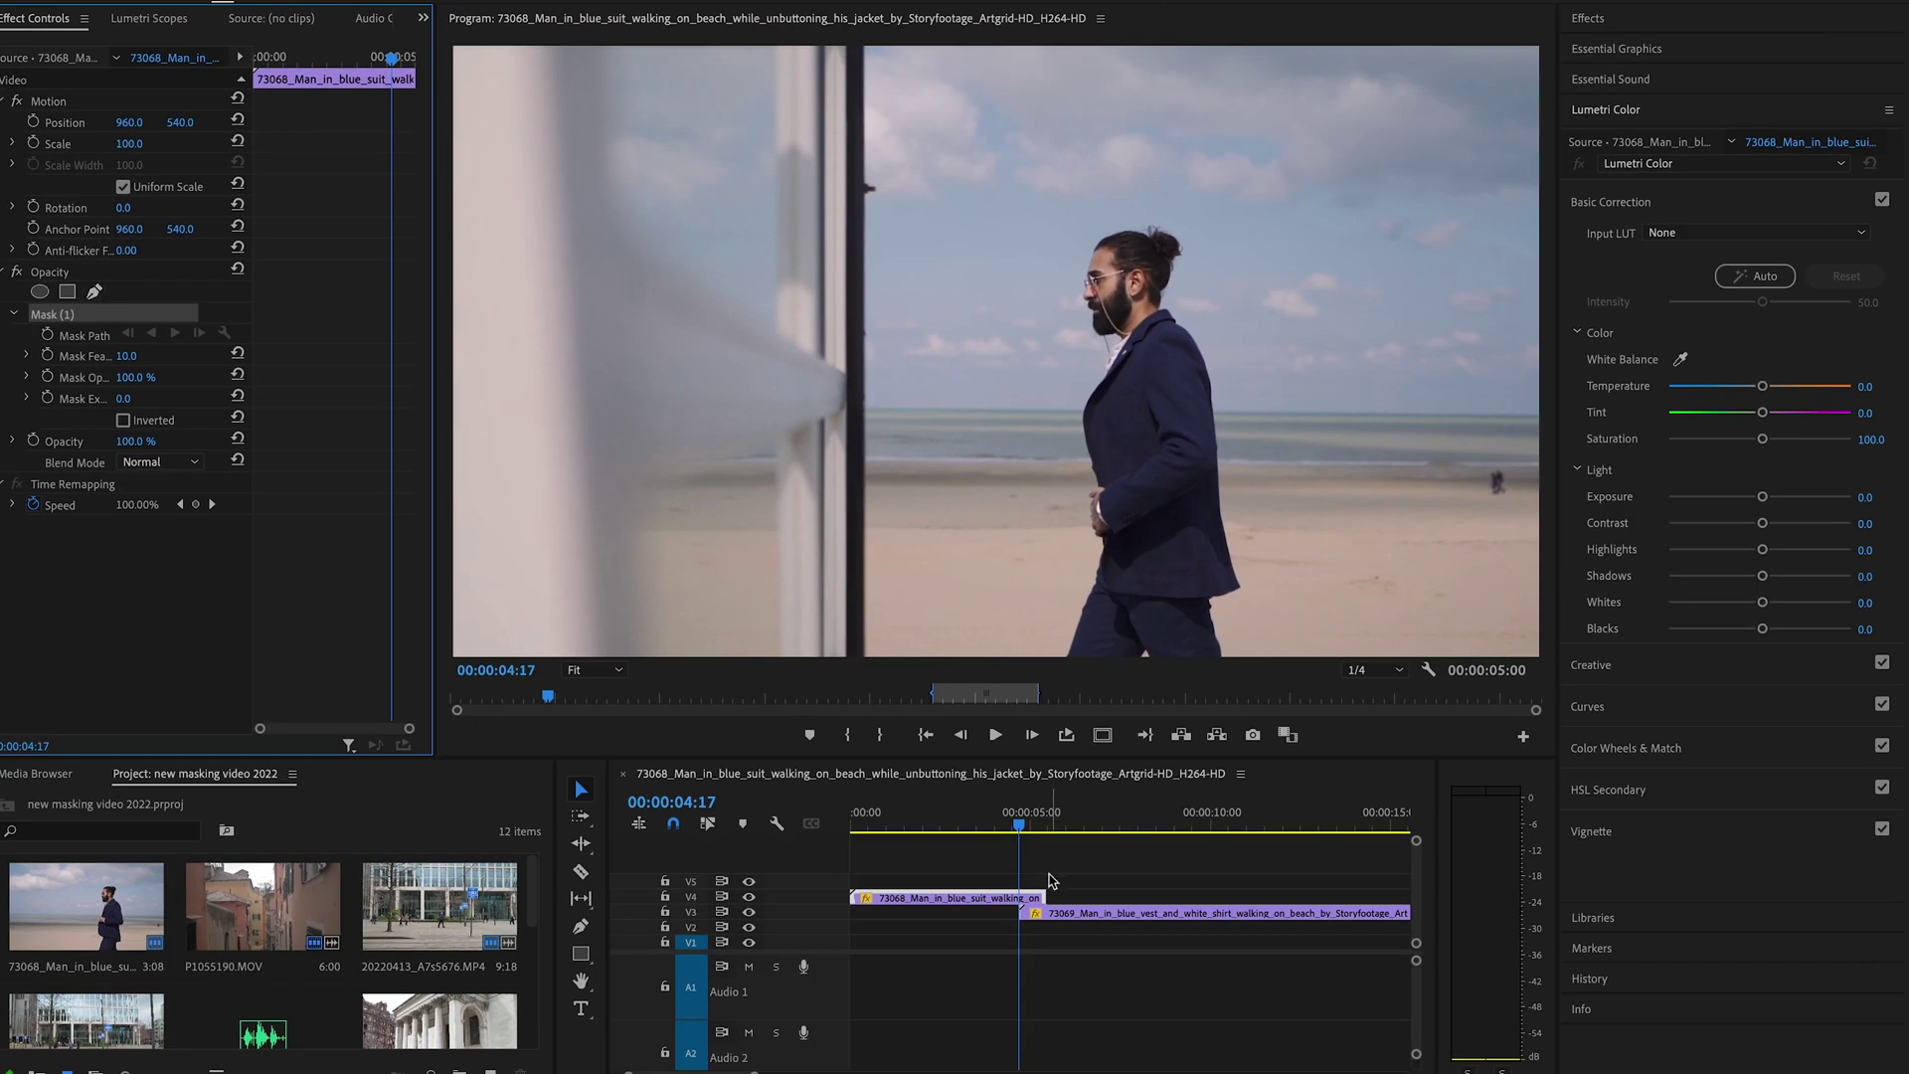
key(Right)
key(Right)
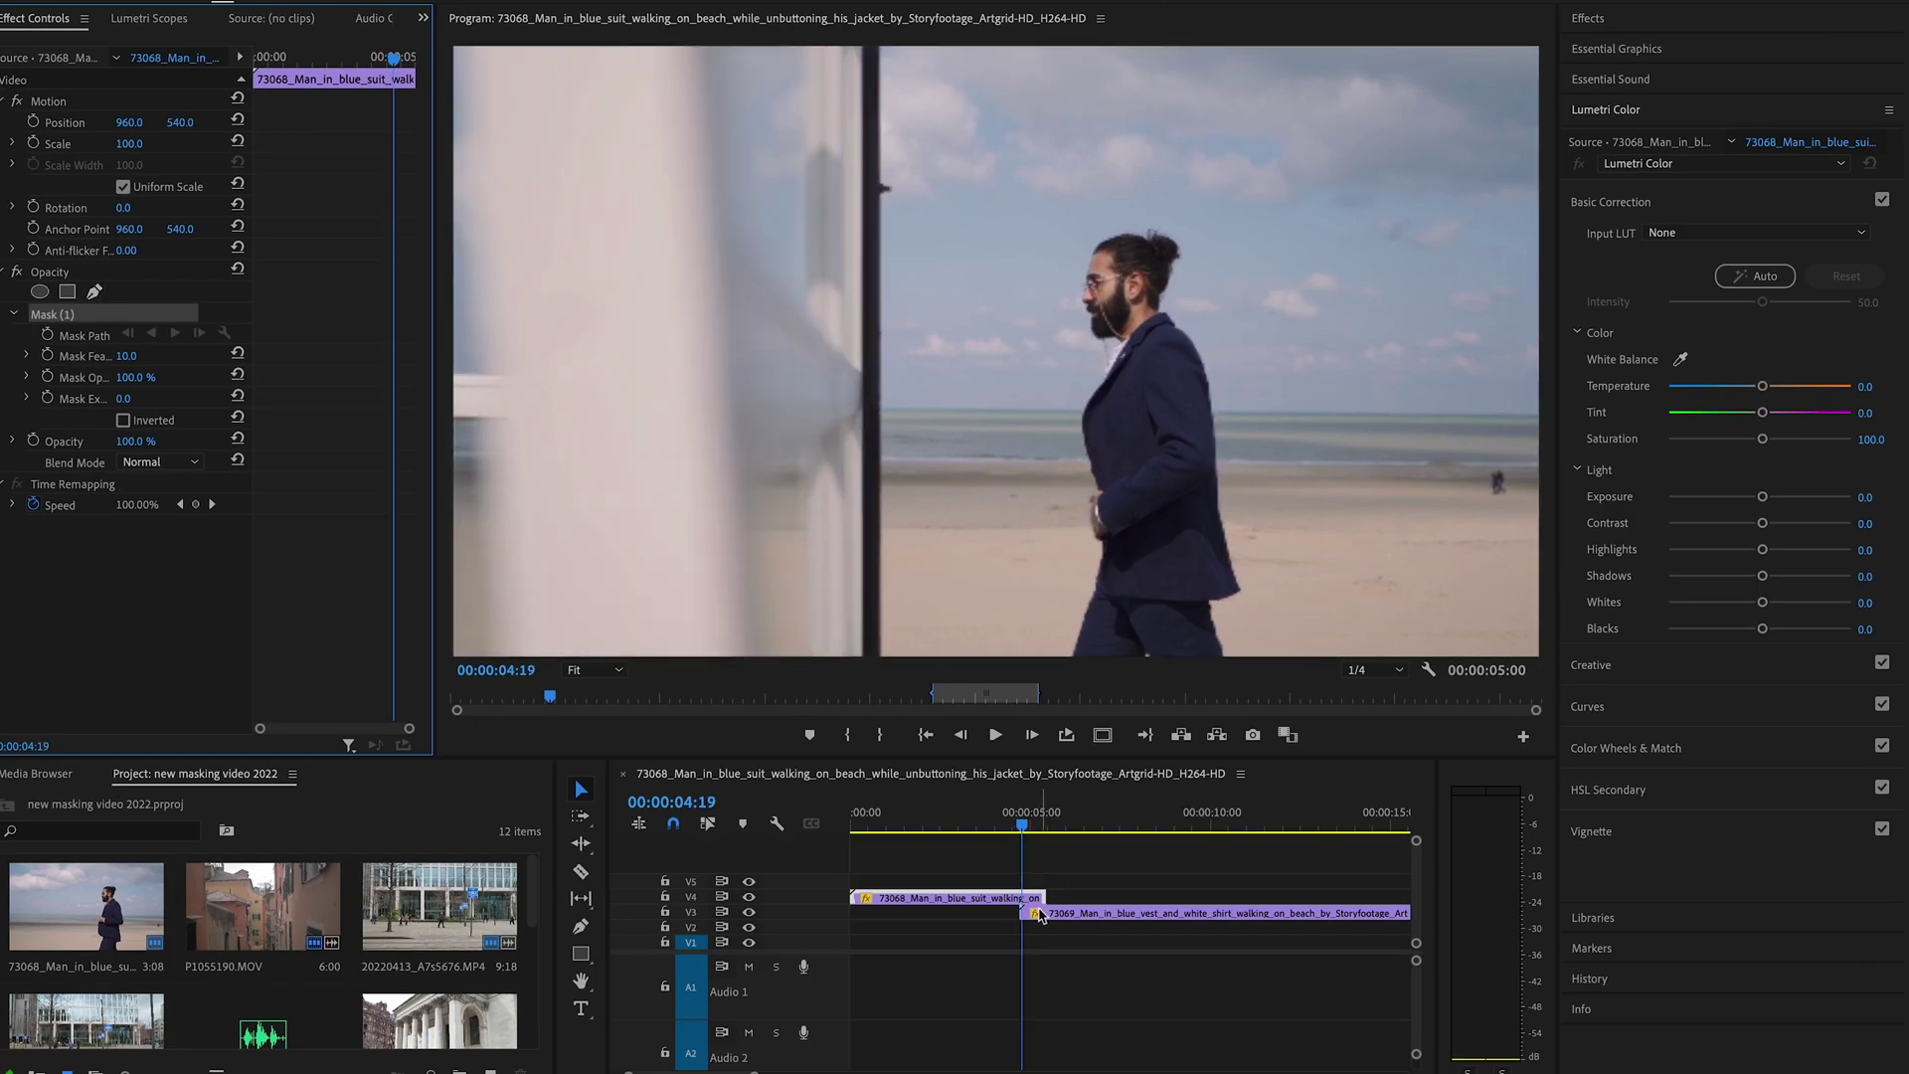
key(=)
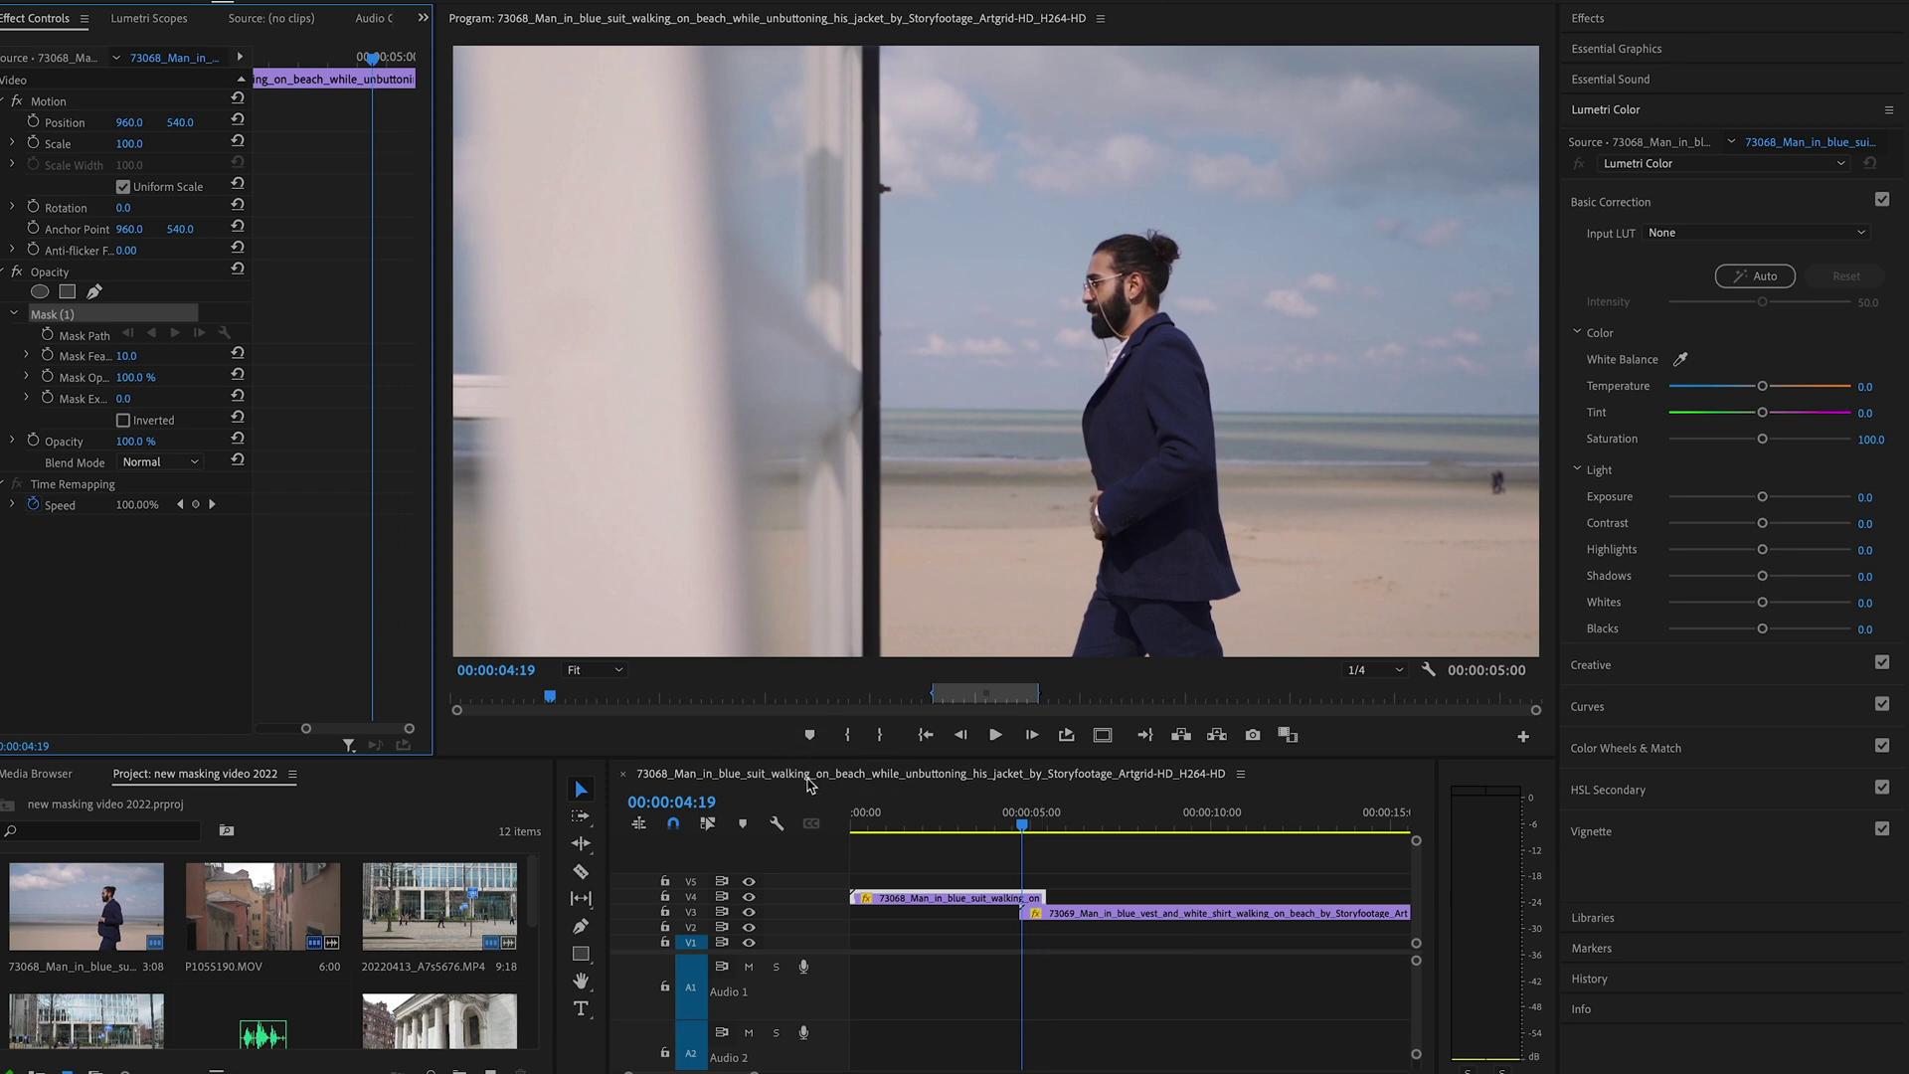
click(595, 670)
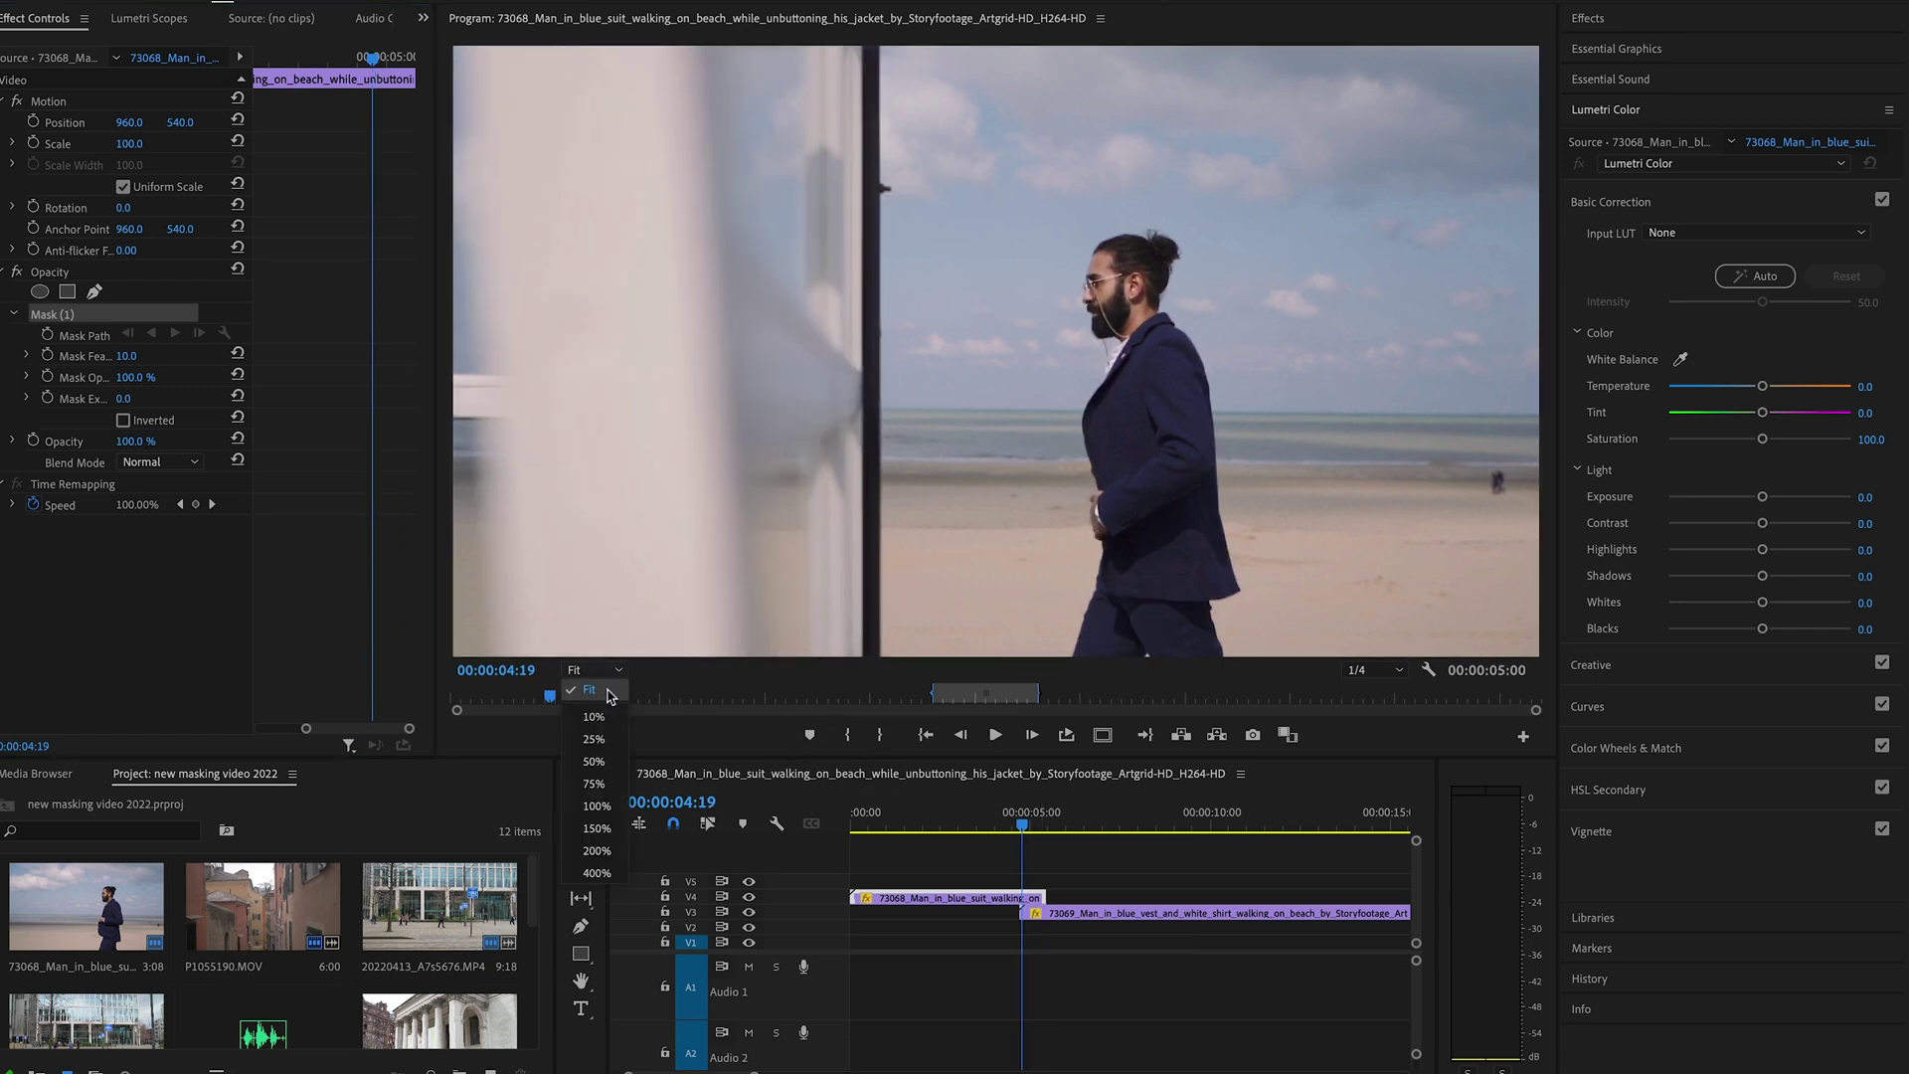
click(594, 760)
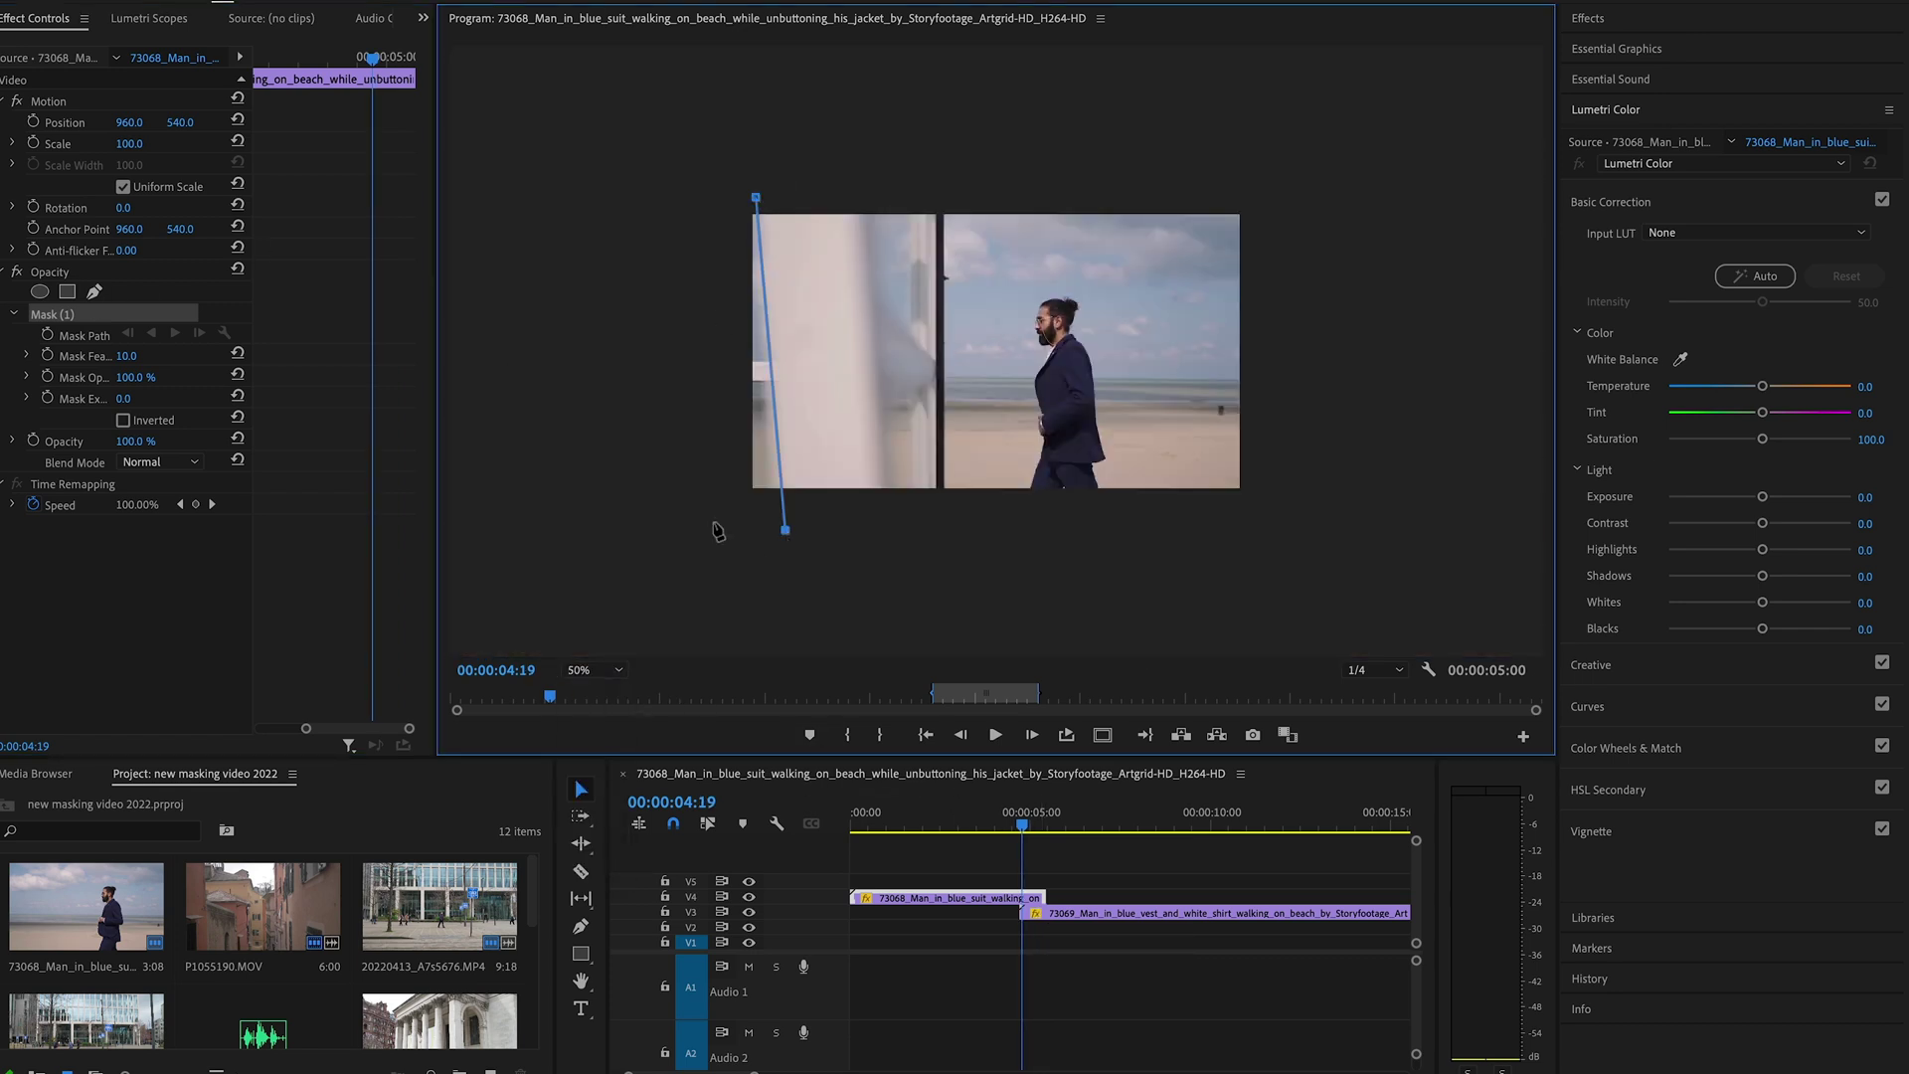
Place the four mask points along the wall's edge and check Inverted.
click(670, 524)
click(660, 194)
click(756, 198)
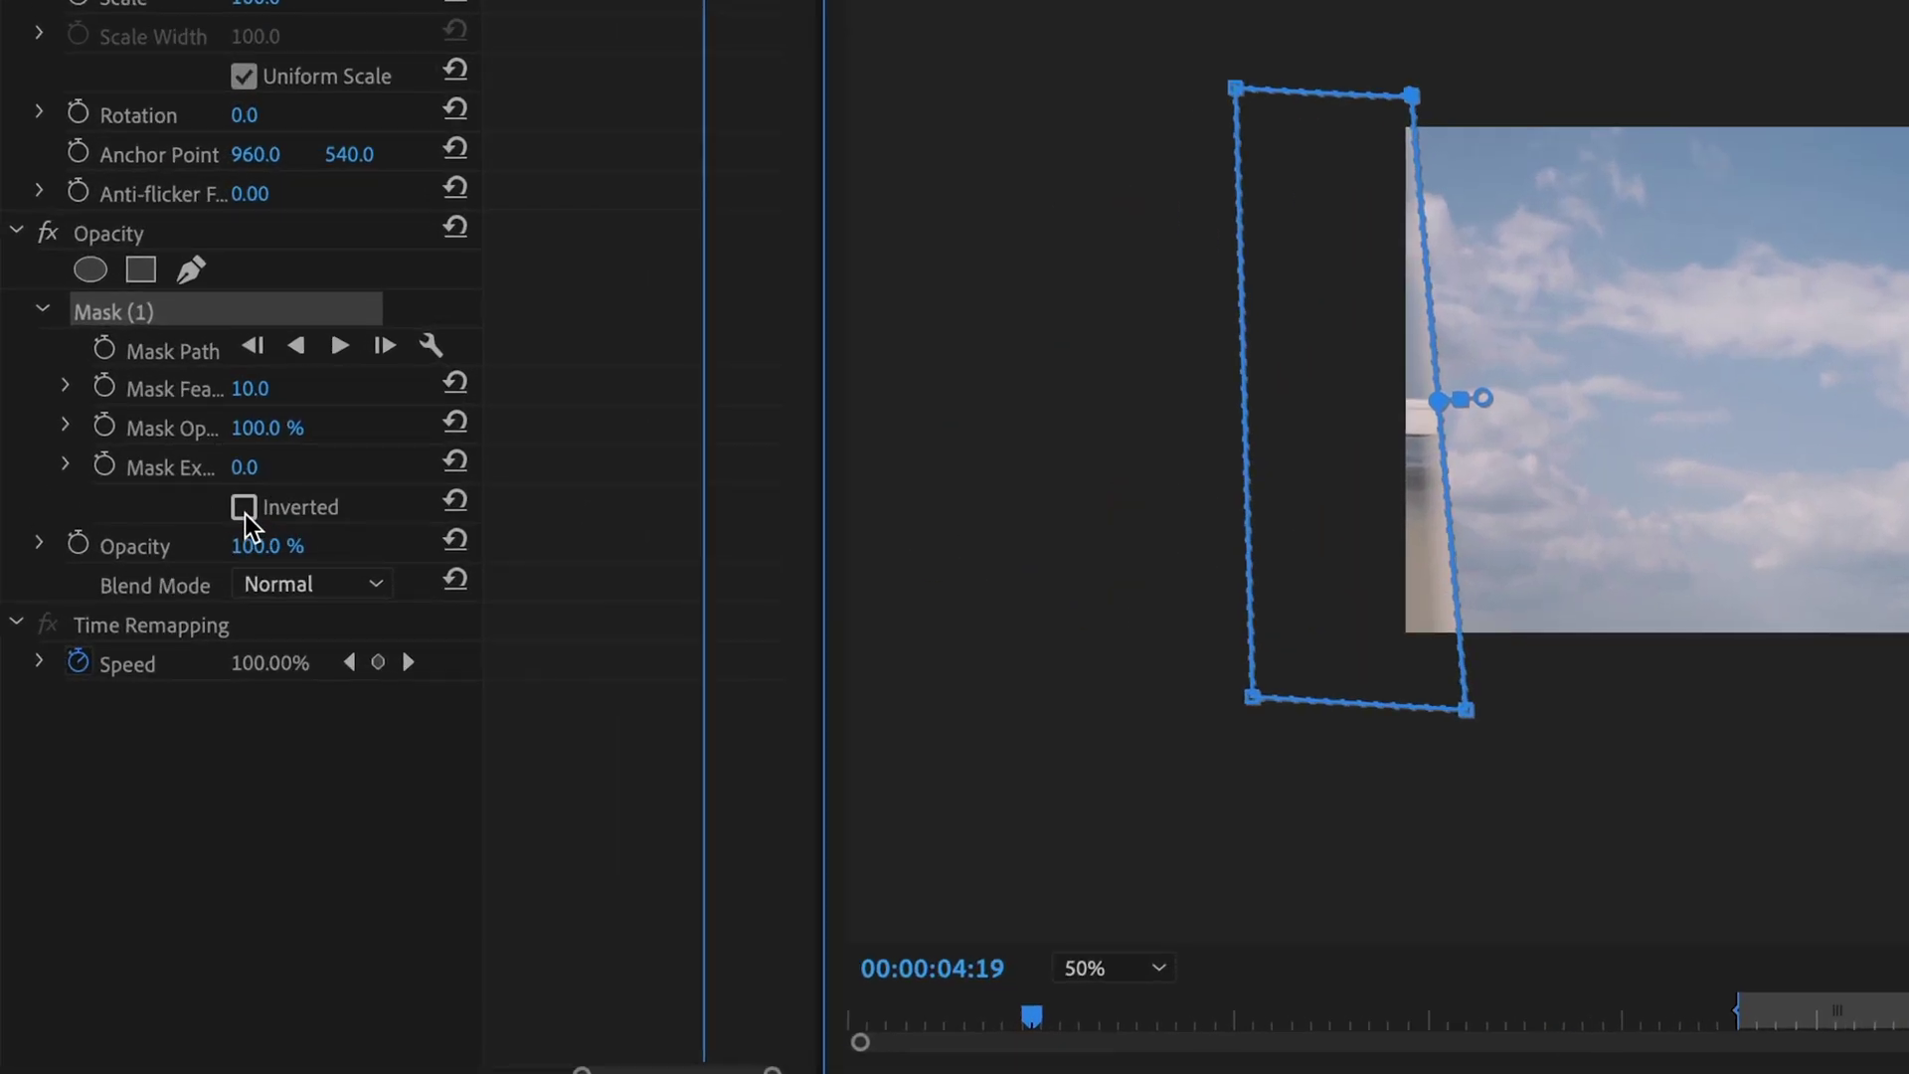
click(246, 508)
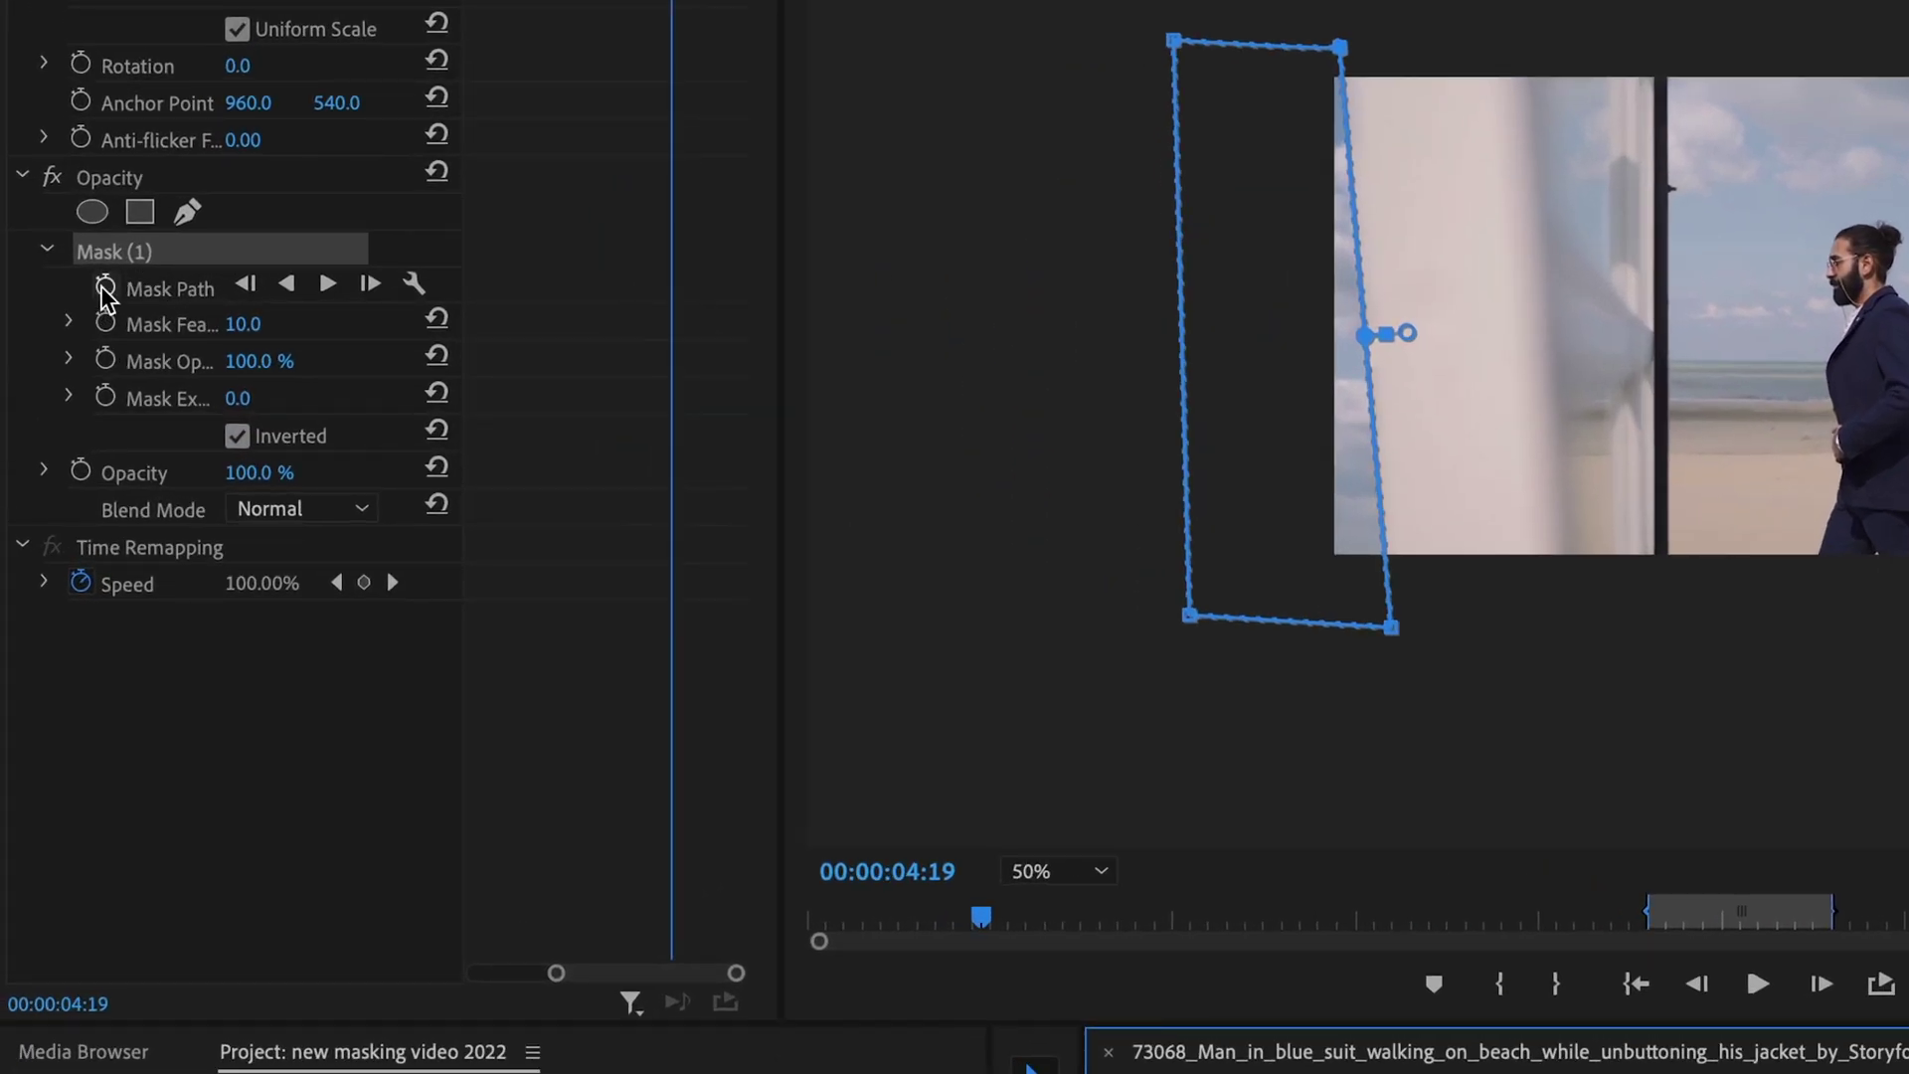
Keyframe Mask Path, Feather, Opacity and Expansion, set Feather to 35, and track the mask forward.
click(105, 289)
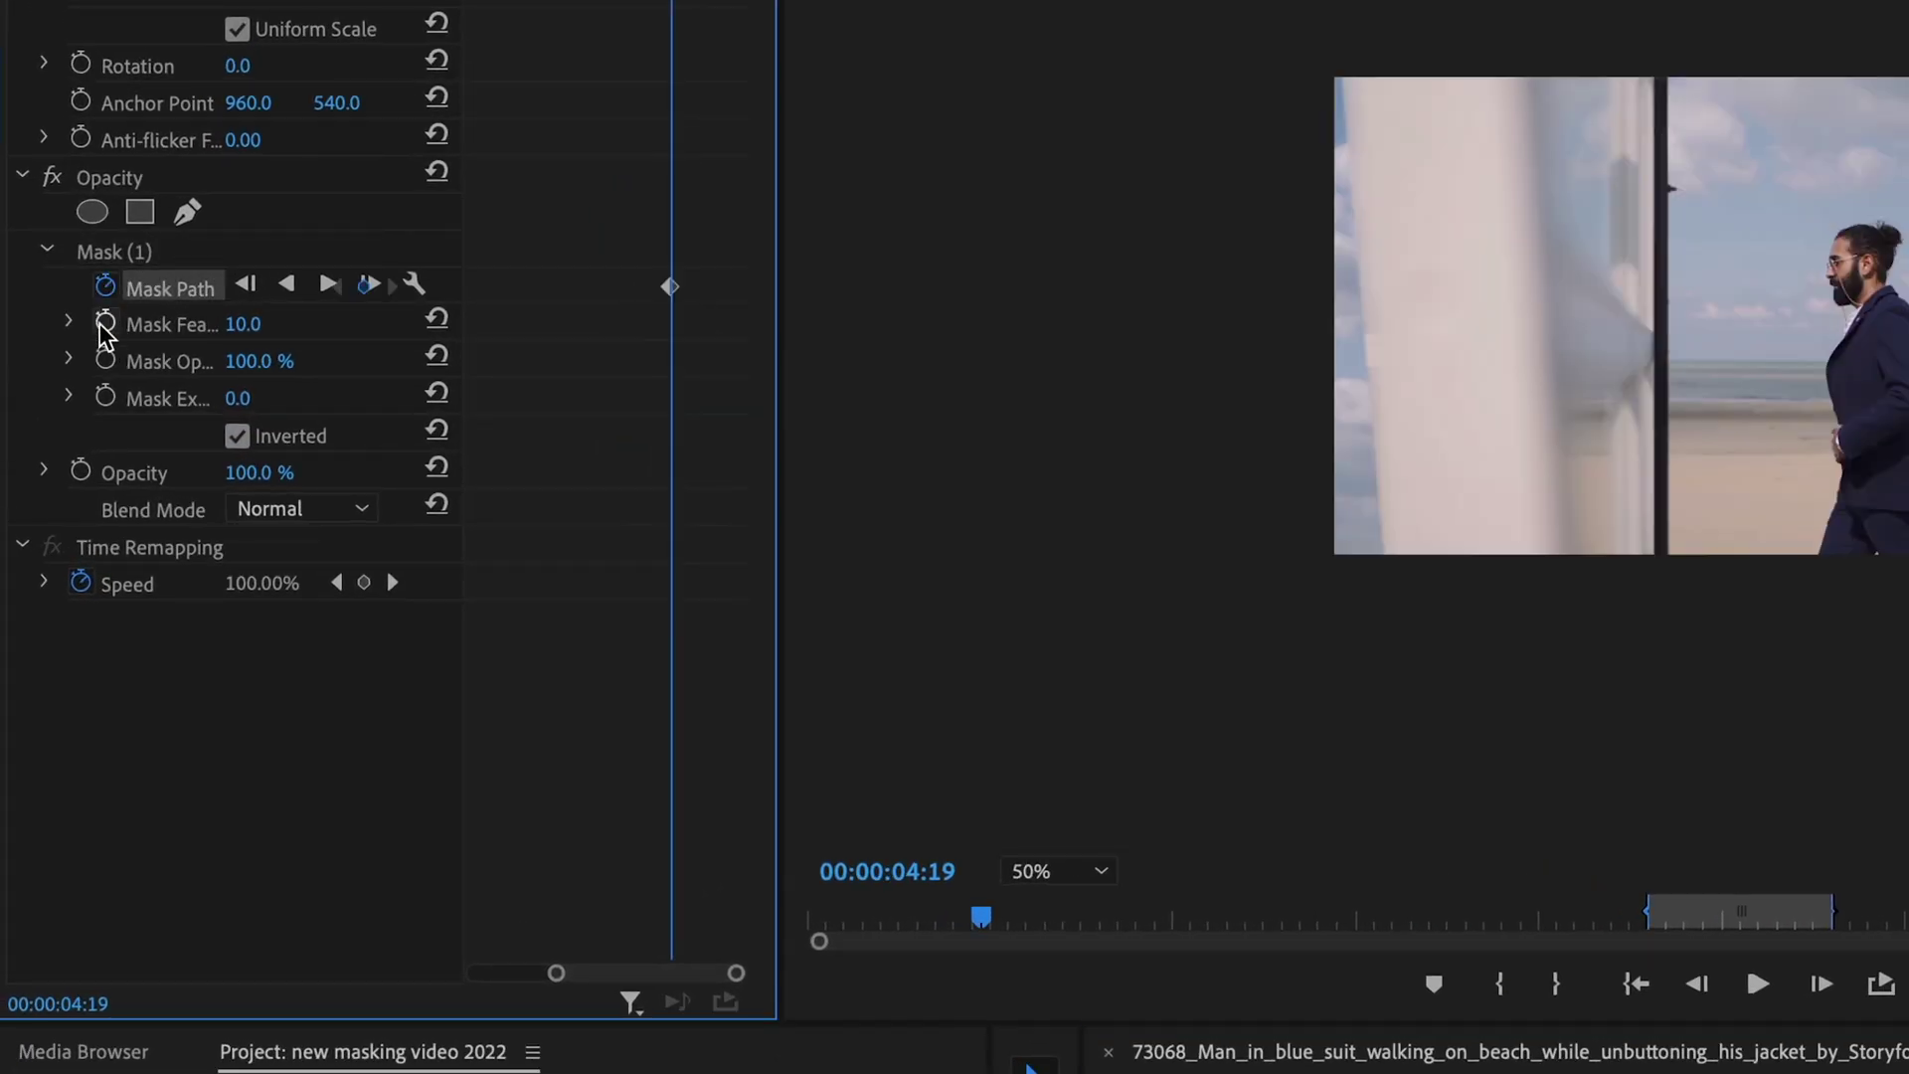
click(104, 323)
click(105, 360)
click(105, 397)
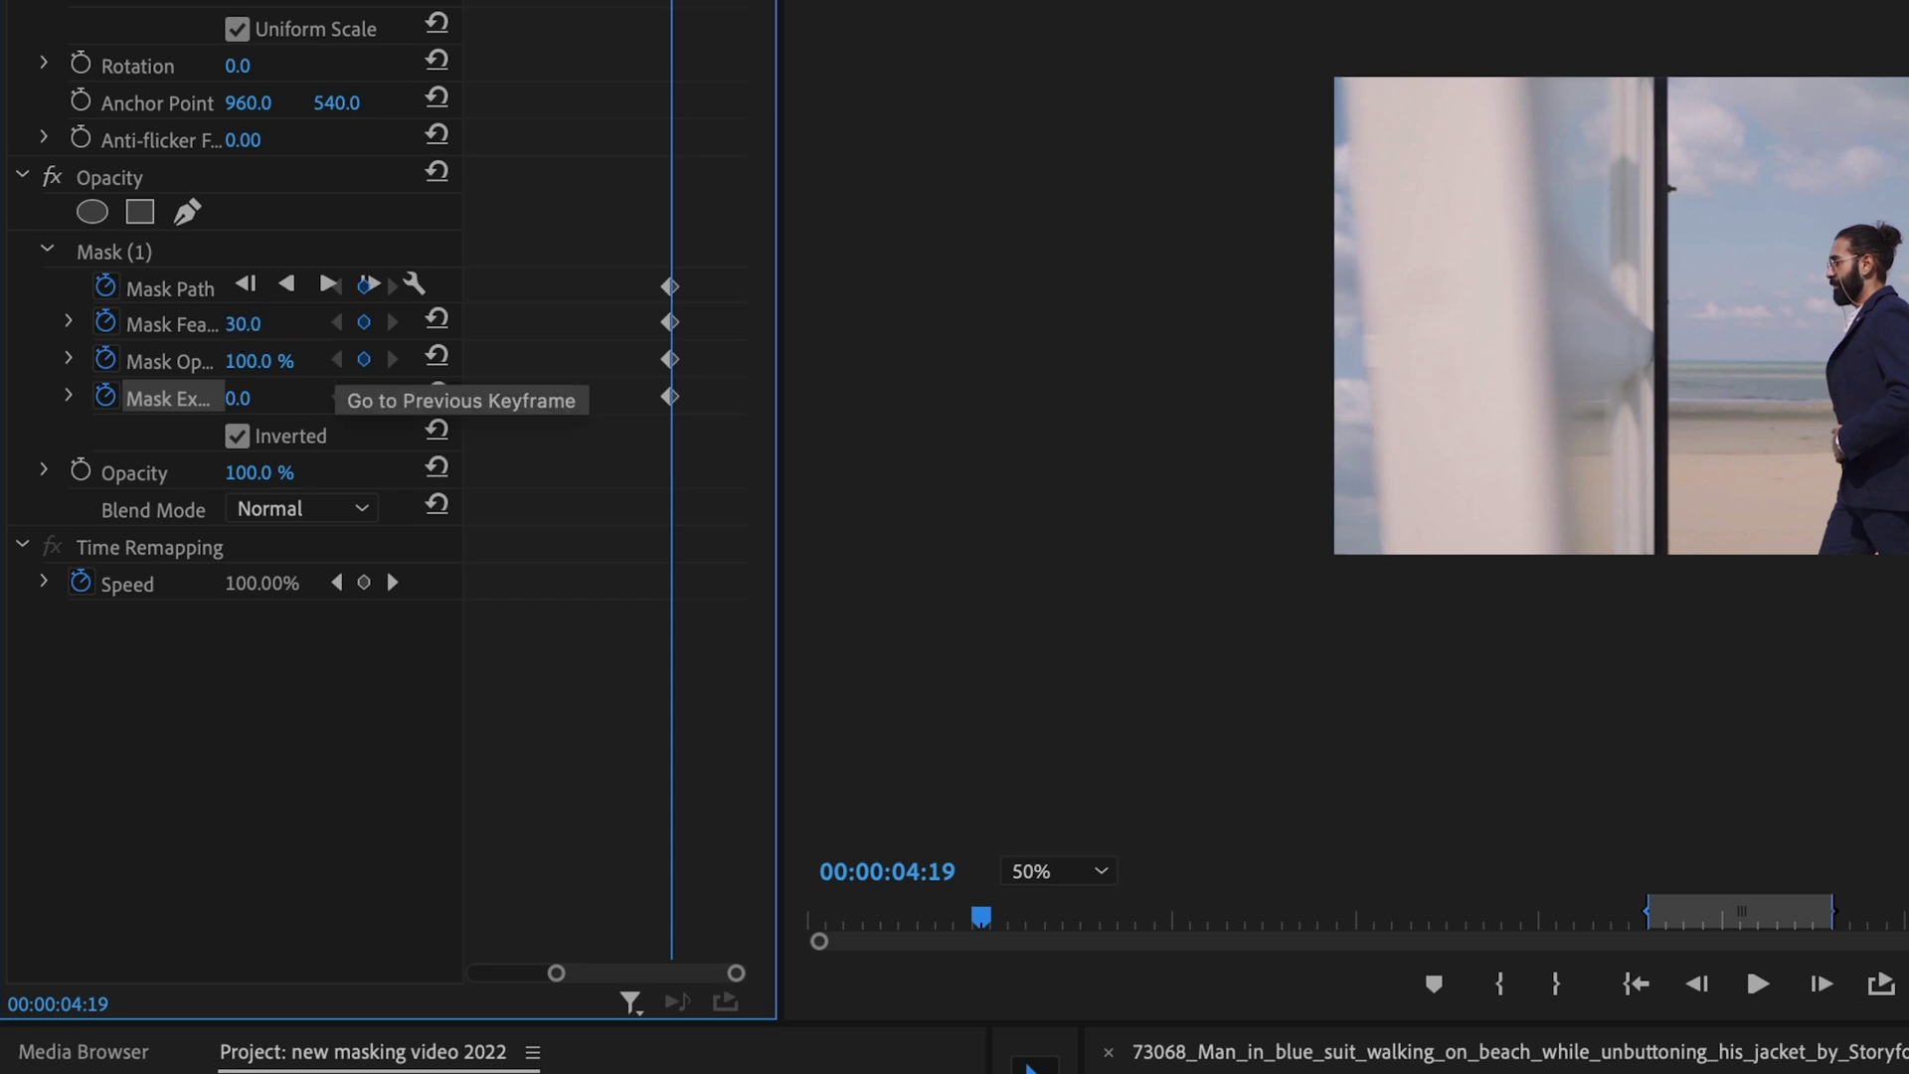
drag(243, 325, 260, 324)
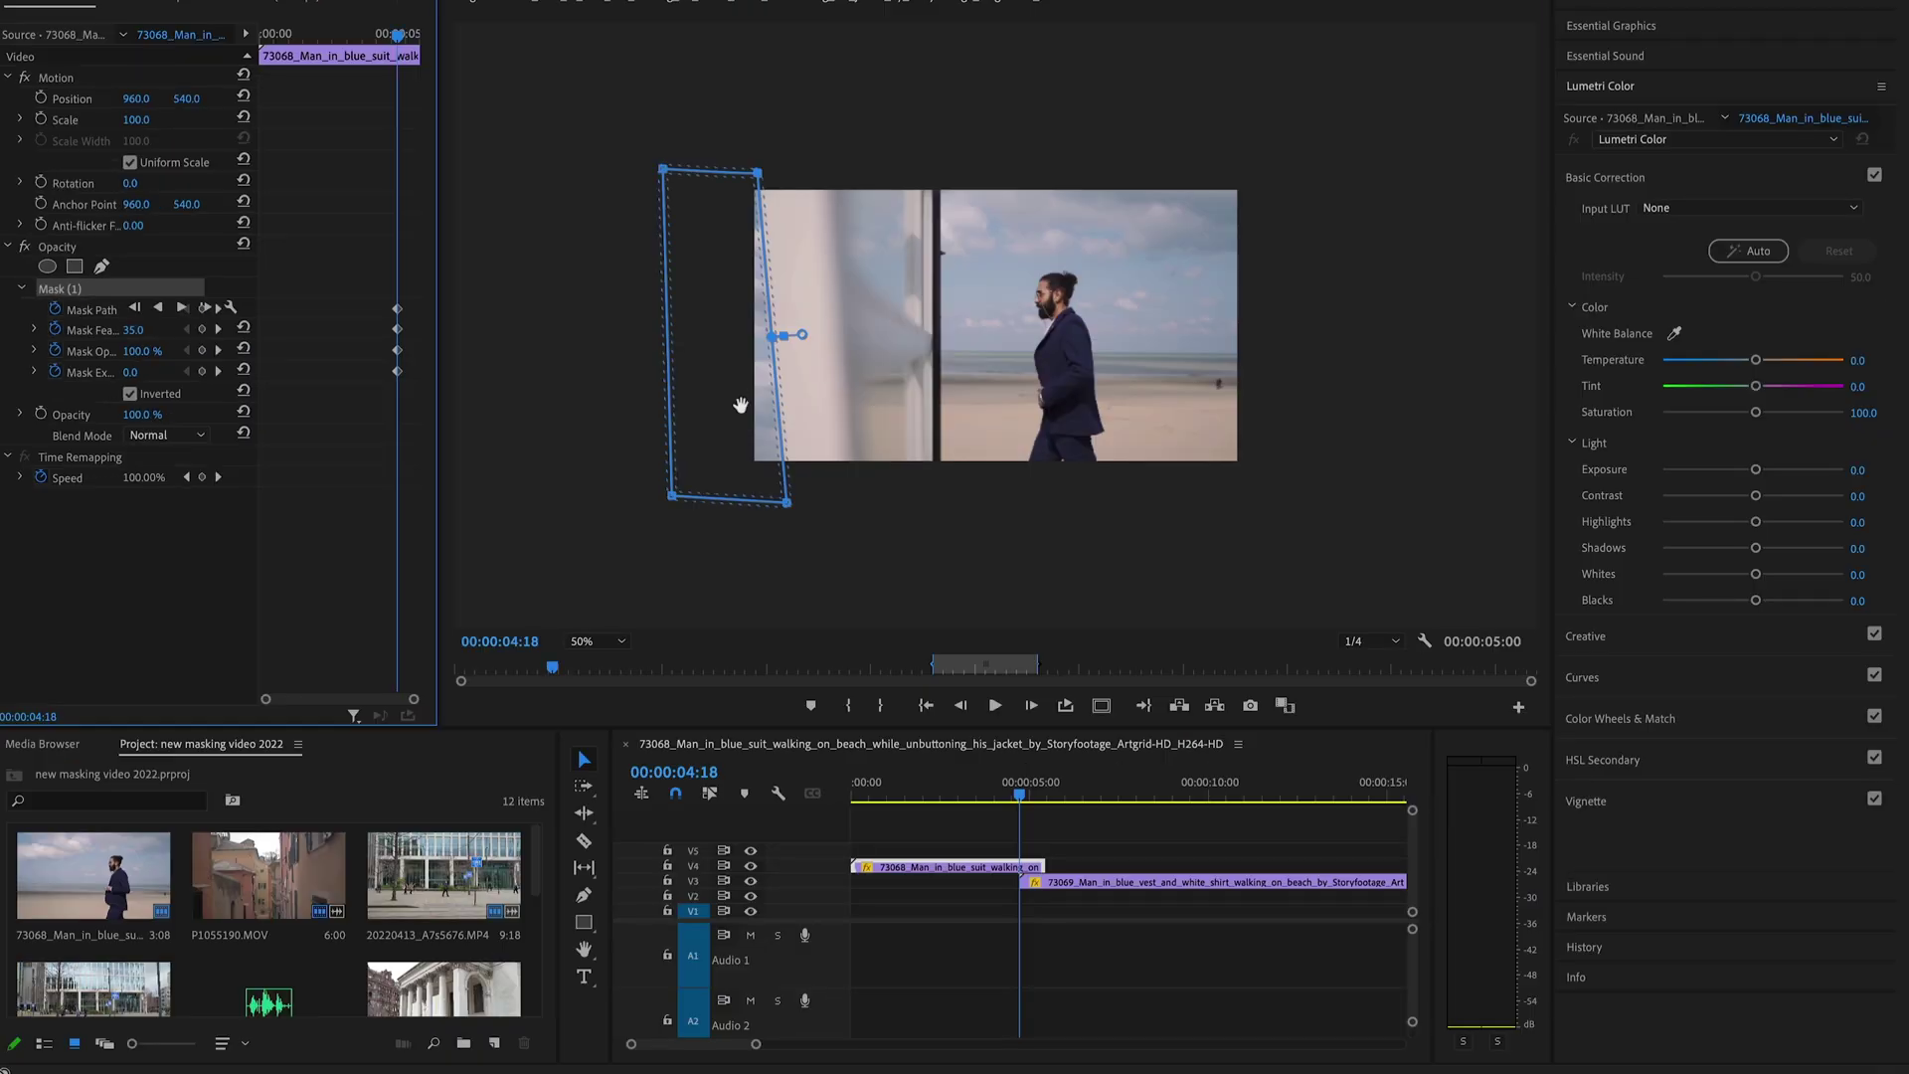
key(ctrl+t)
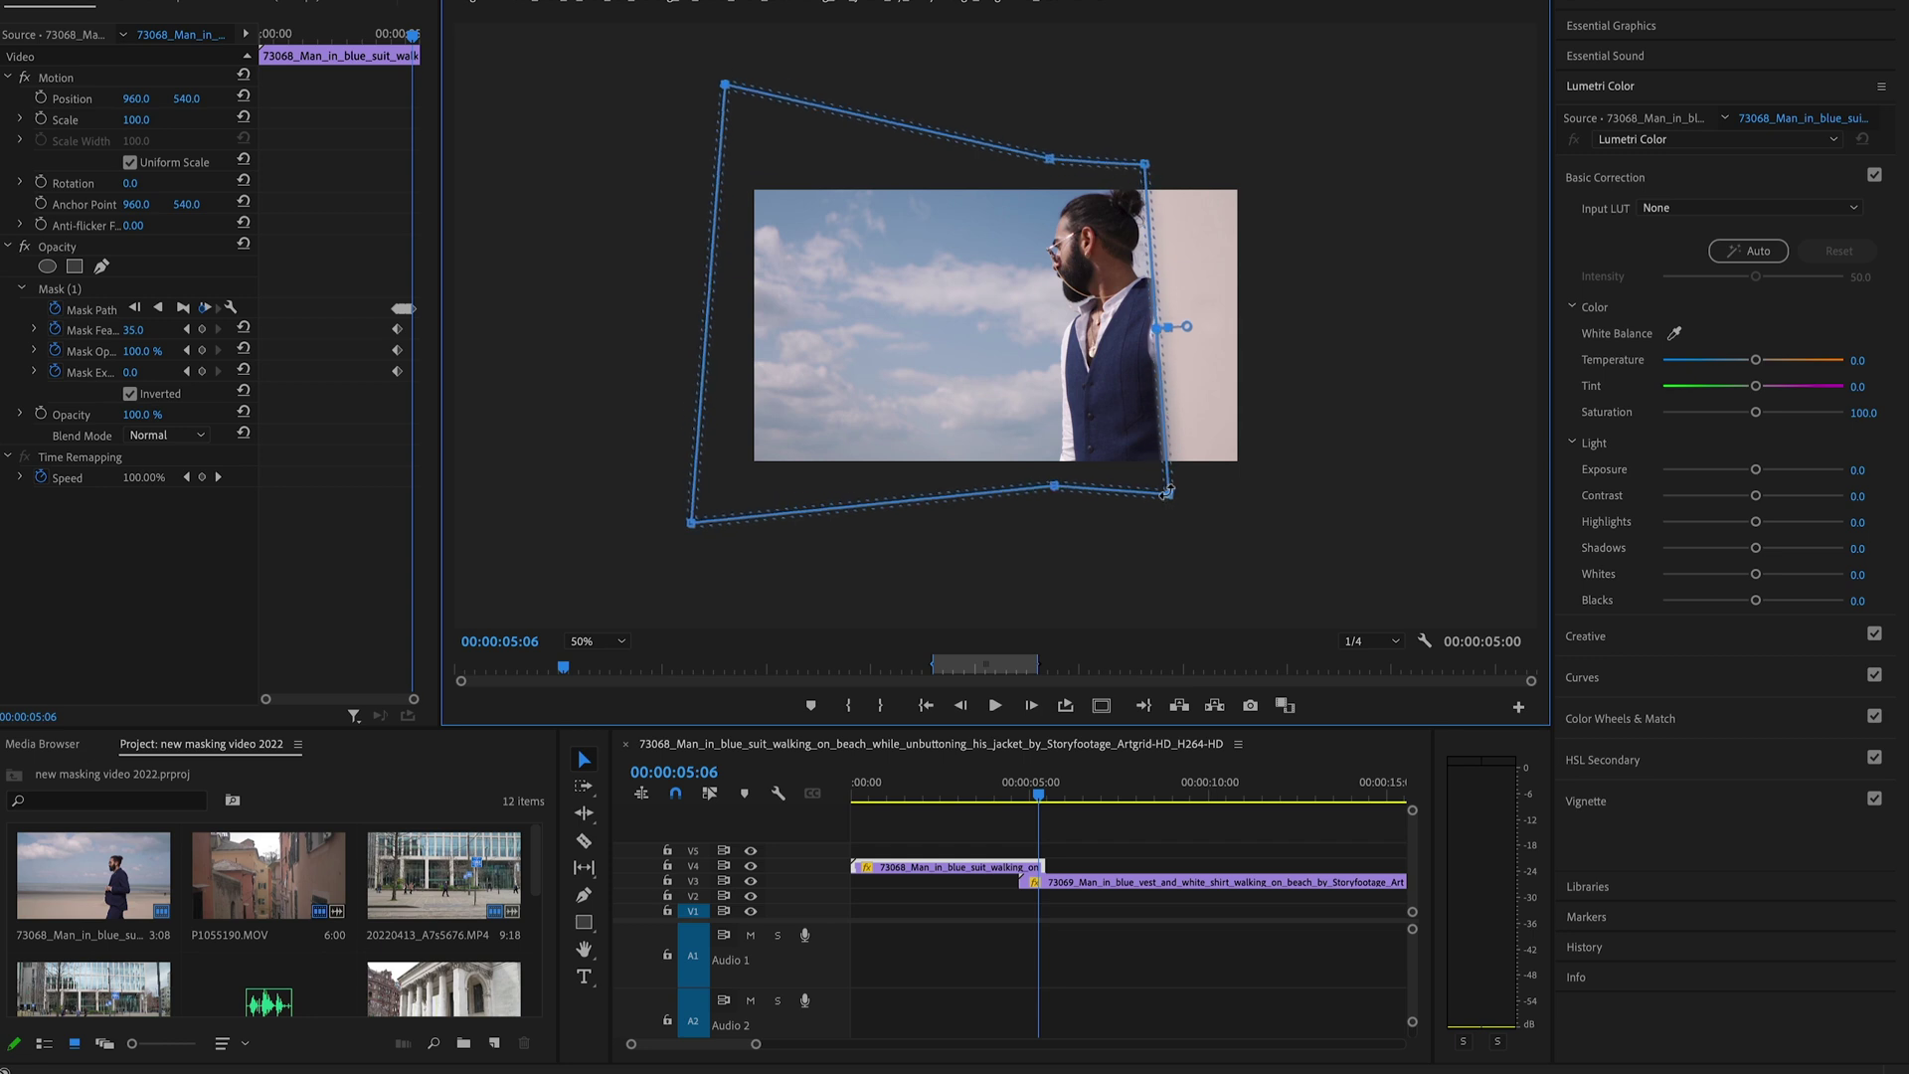
Set the Program monitor to Fit, then 75%, and select the 73068 clip to show its mask.
click(592, 641)
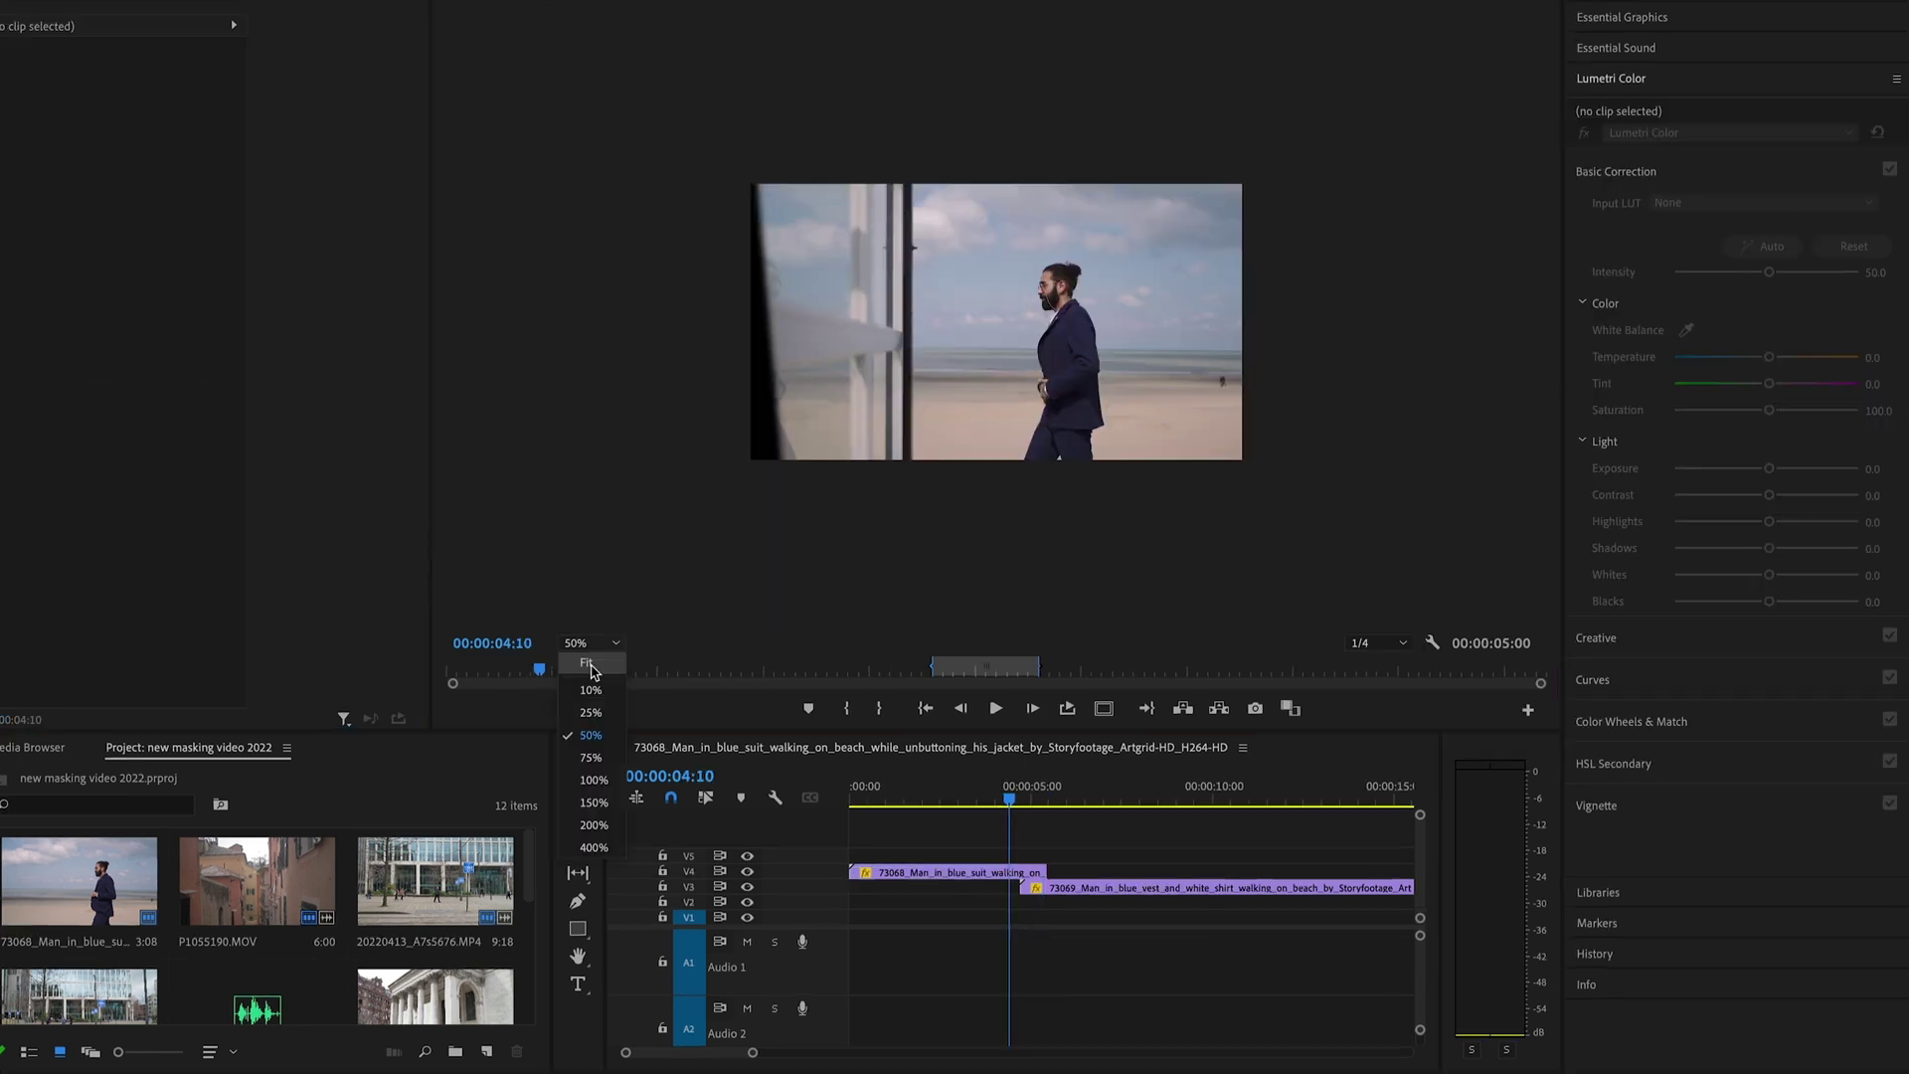
click(589, 663)
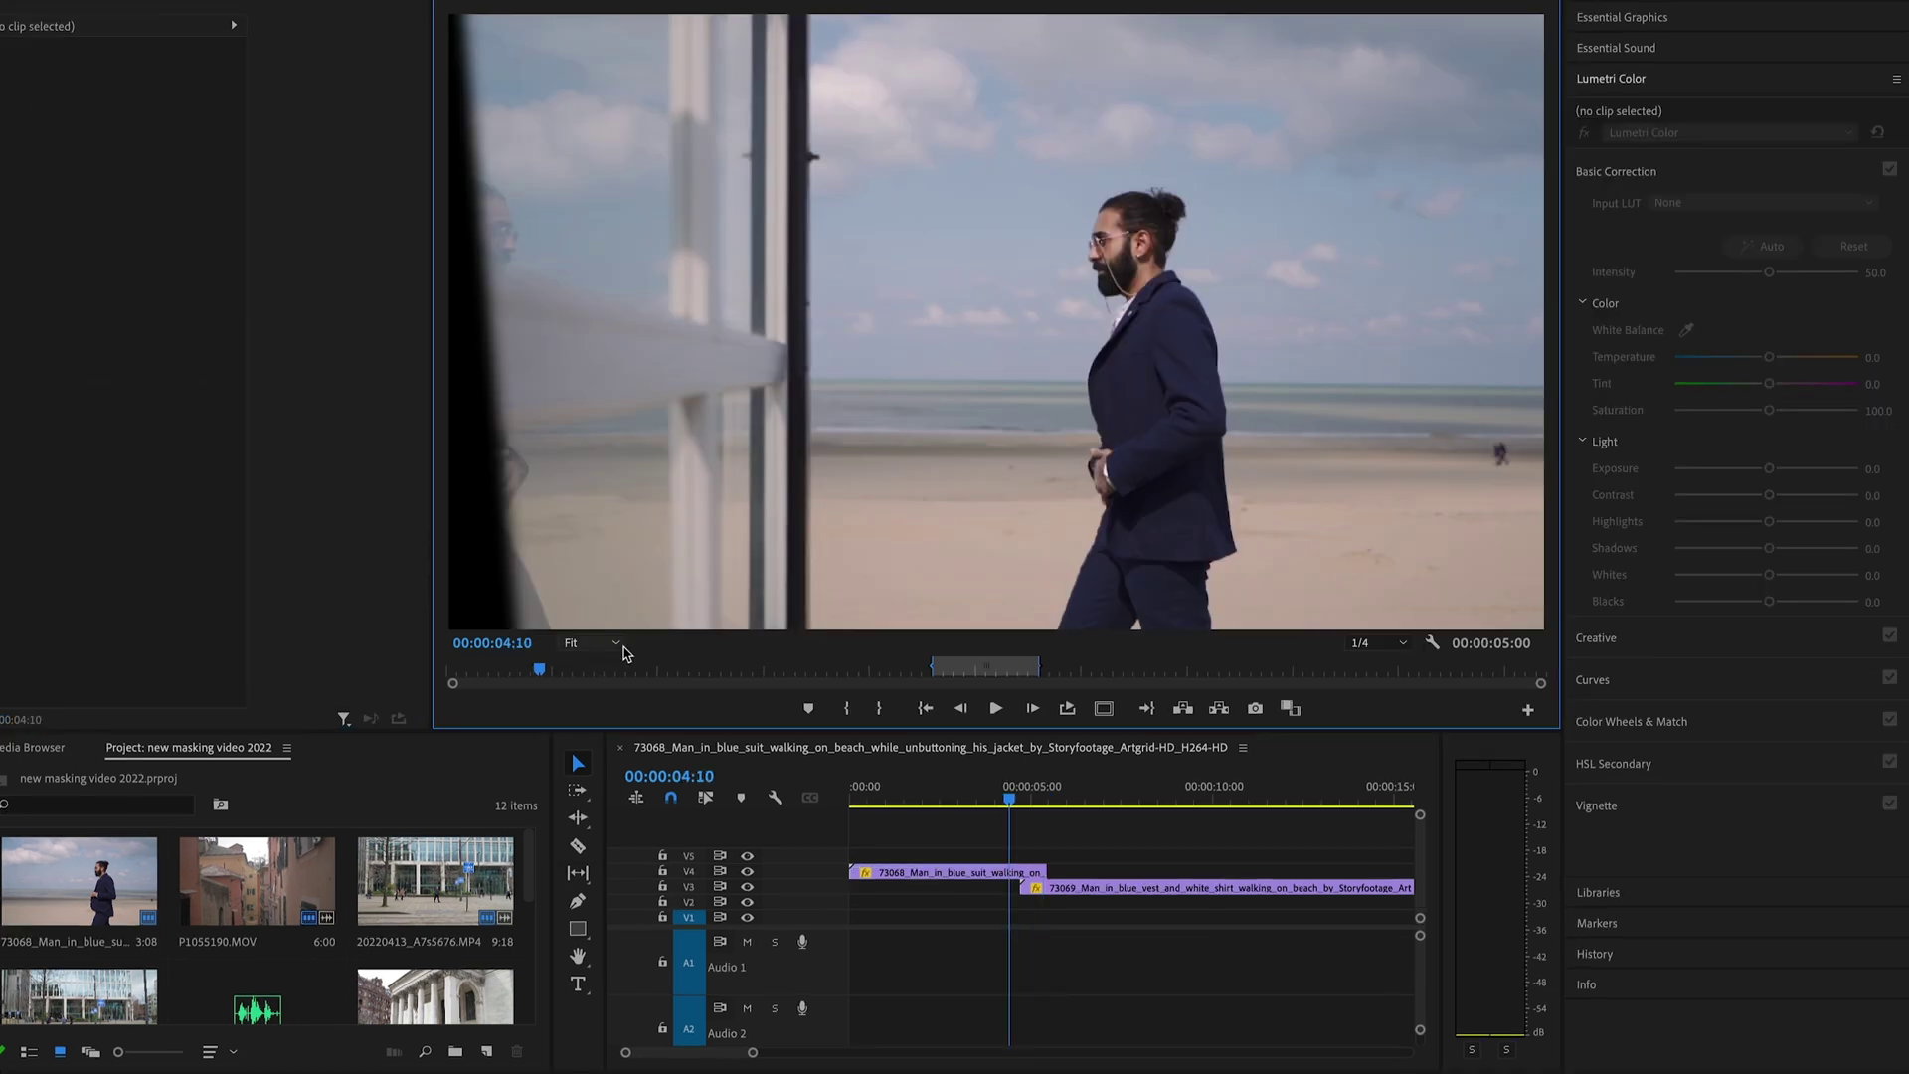
click(592, 756)
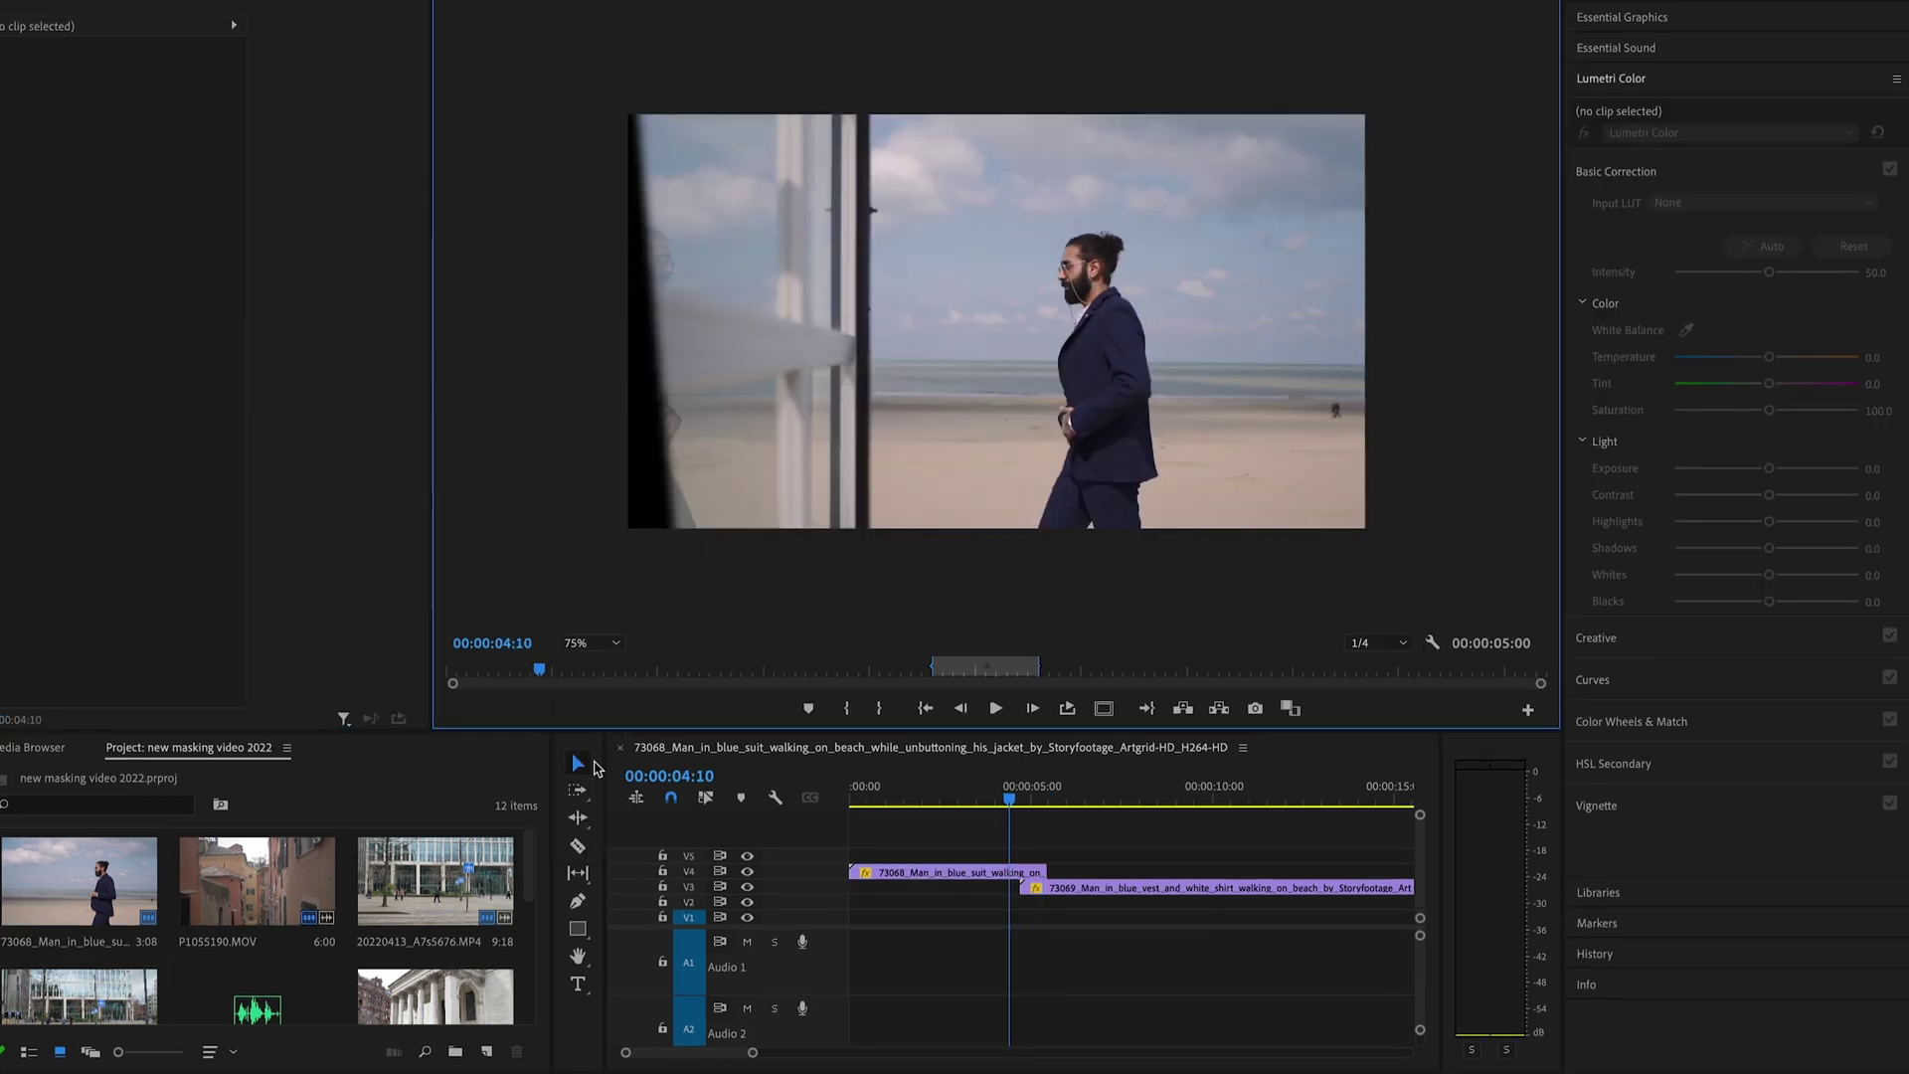
click(1059, 887)
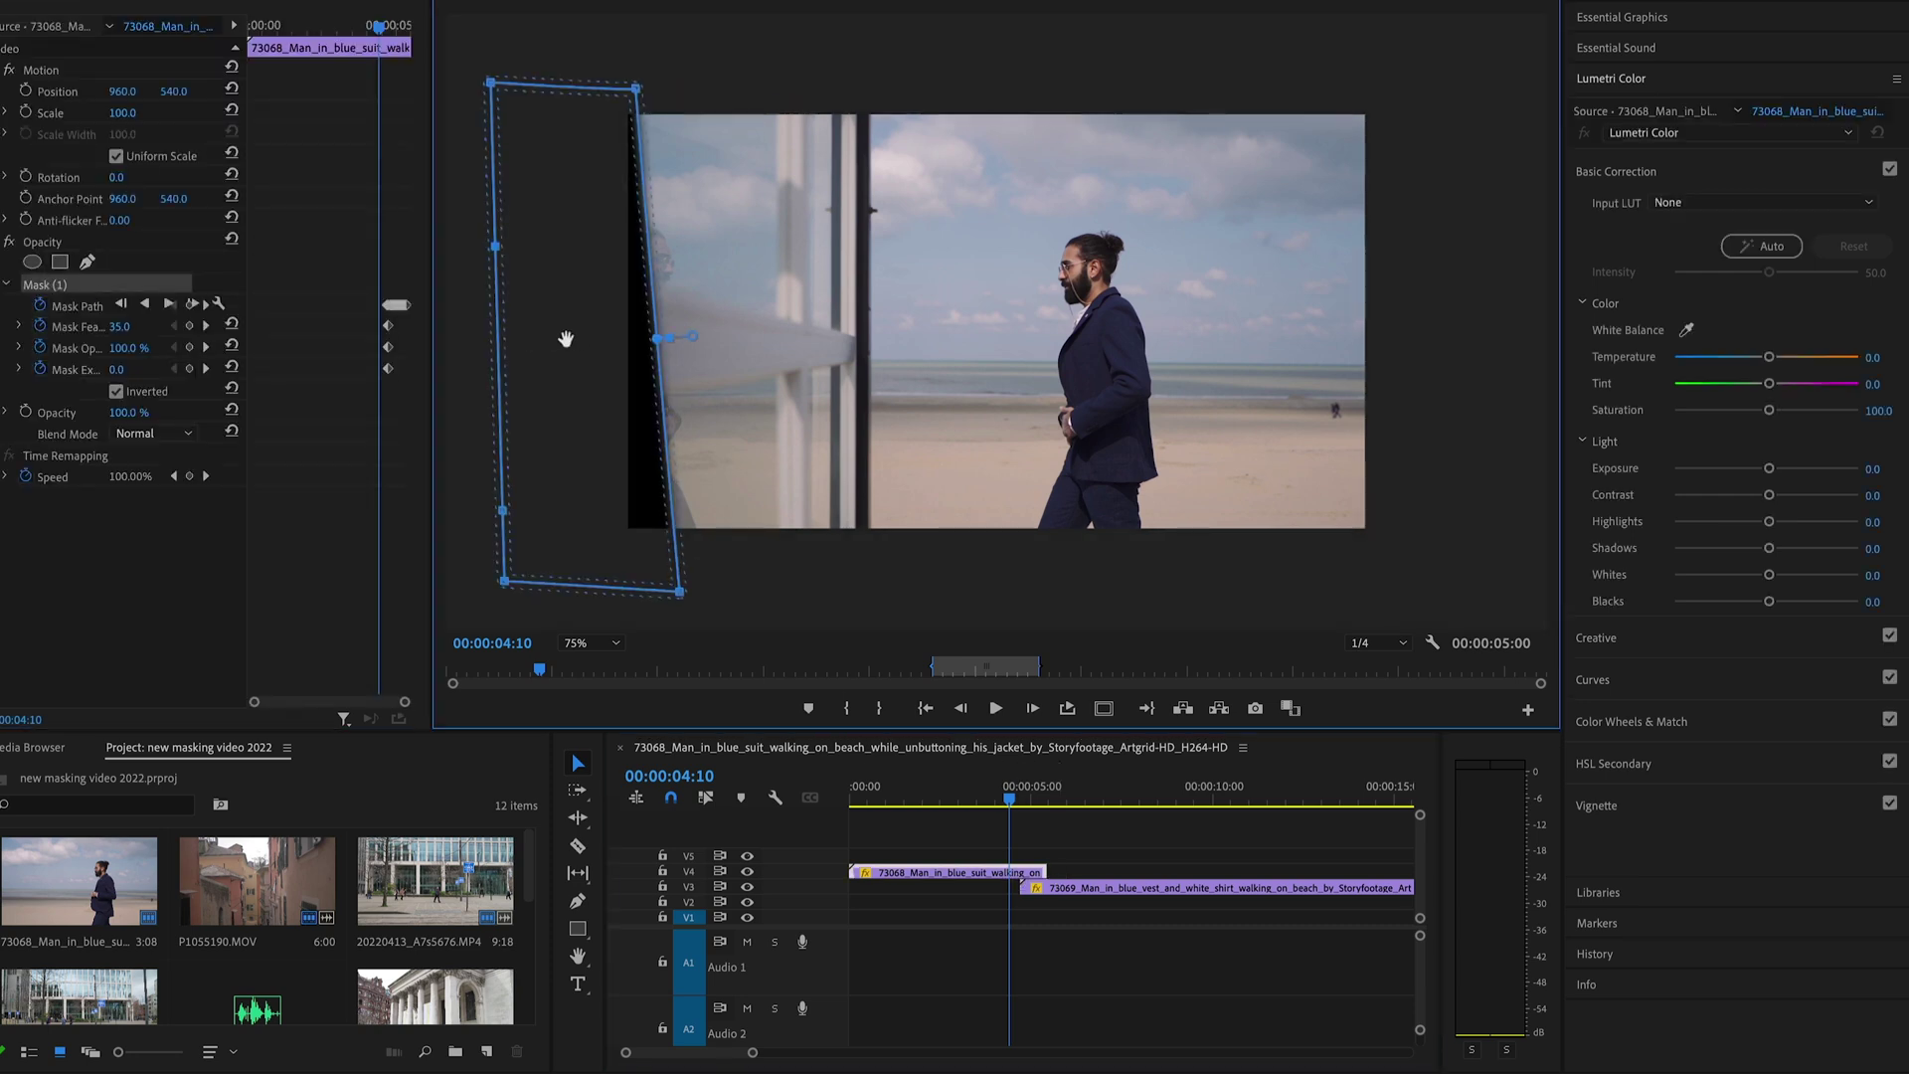